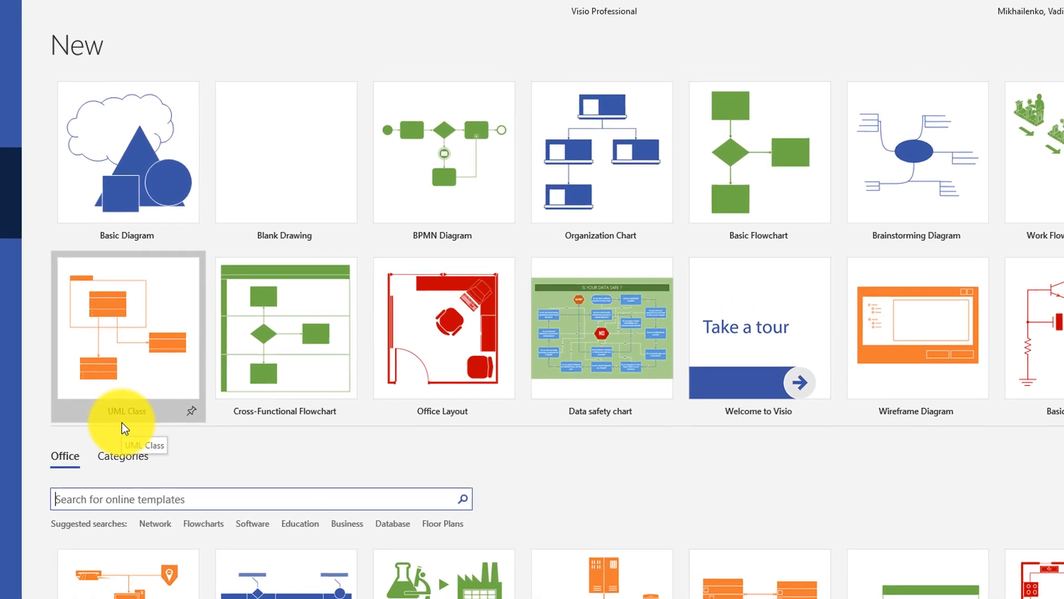
# Search the templates for "bpmn" and create a new drawing from the BPMN Diagram template.
pyautogui.write('bpmn')
pyautogui.press('Return')
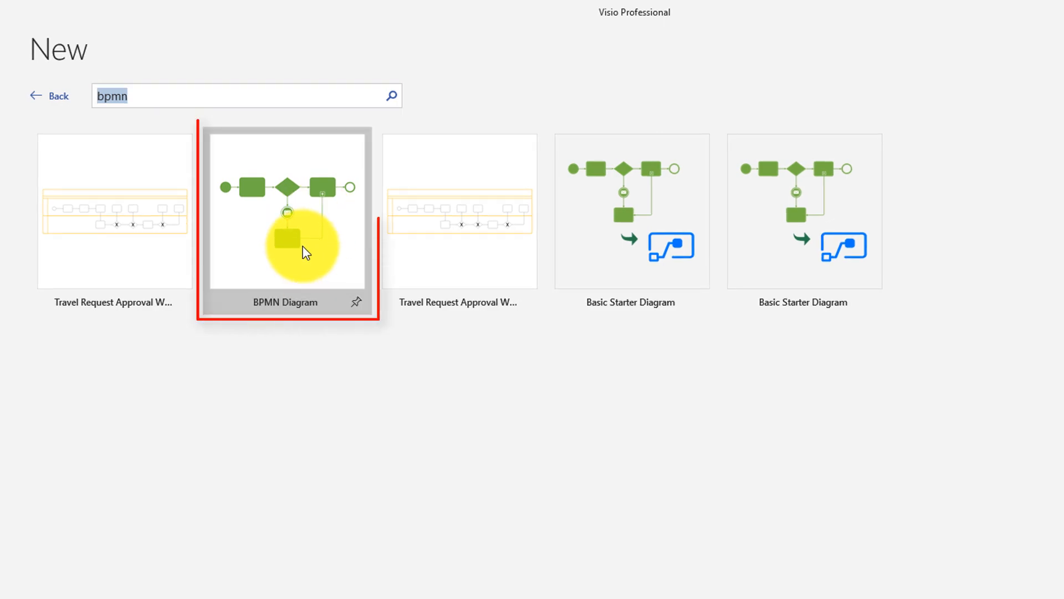
pyautogui.doubleClick(303, 247)
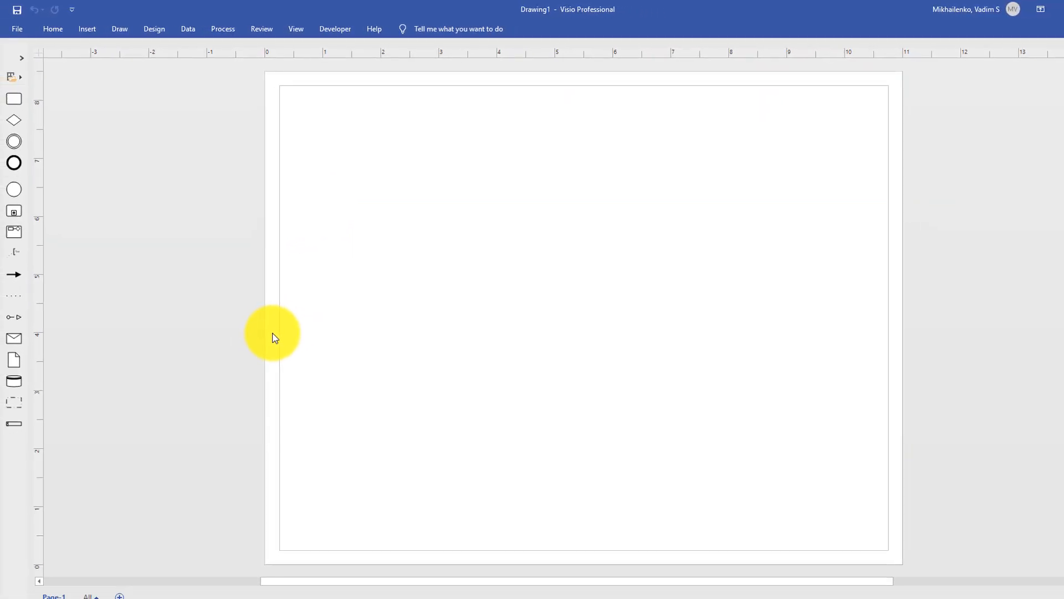
# Add a horizontal swimlane along the top of the page and label it "Requestor".
pyautogui.moveTo(11, 428)
pyautogui.mouseDown()
pyautogui.moveTo(371, 271)
pyautogui.moveTo(420, 164)
pyautogui.moveTo(425, 123)
pyautogui.mouseUp()
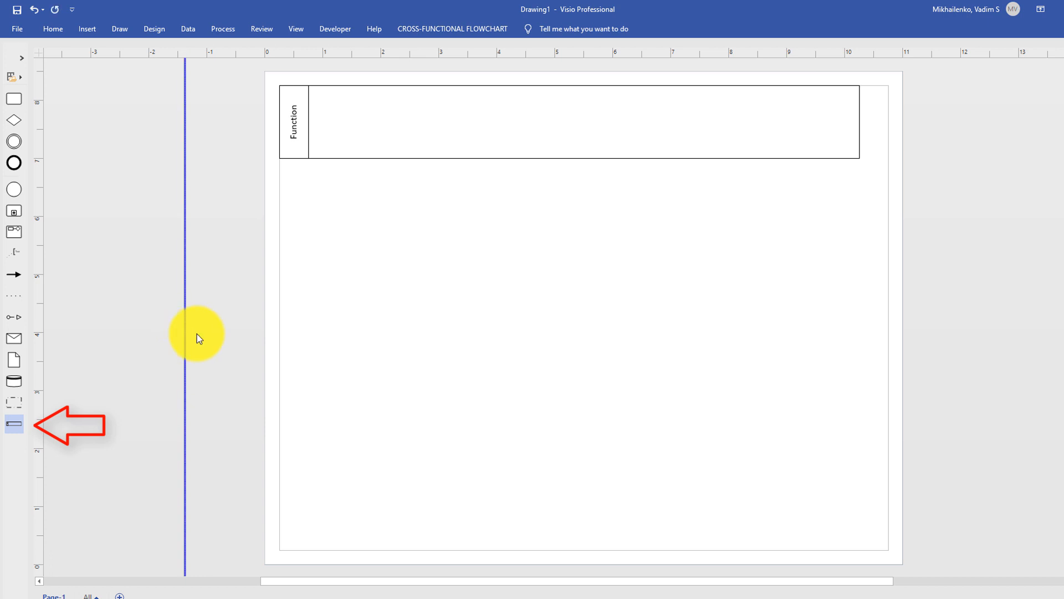
pyautogui.doubleClick(292, 130)
pyautogui.write('Re')
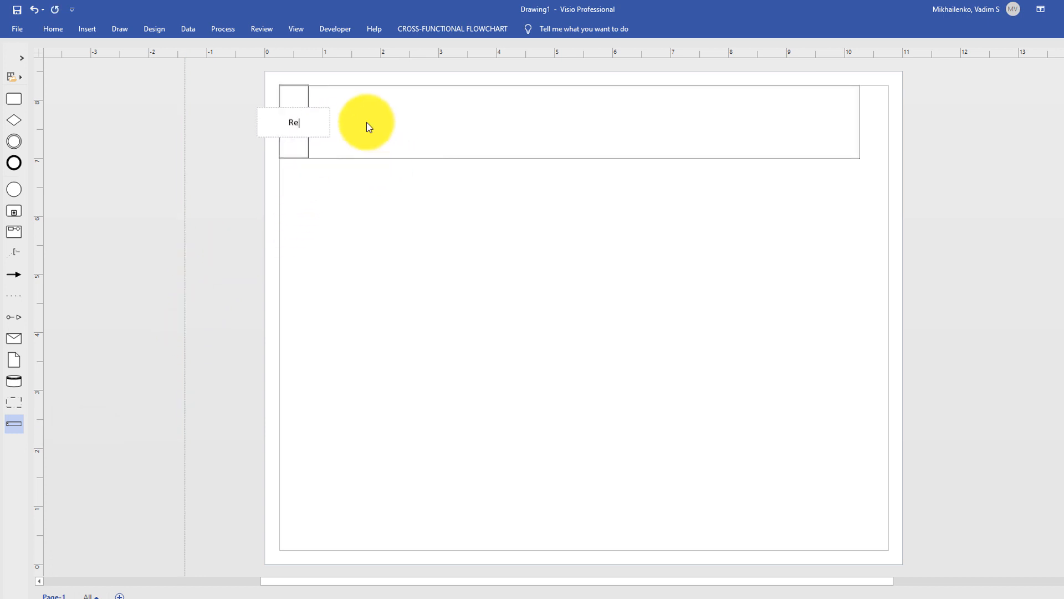
pyautogui.write('questor')
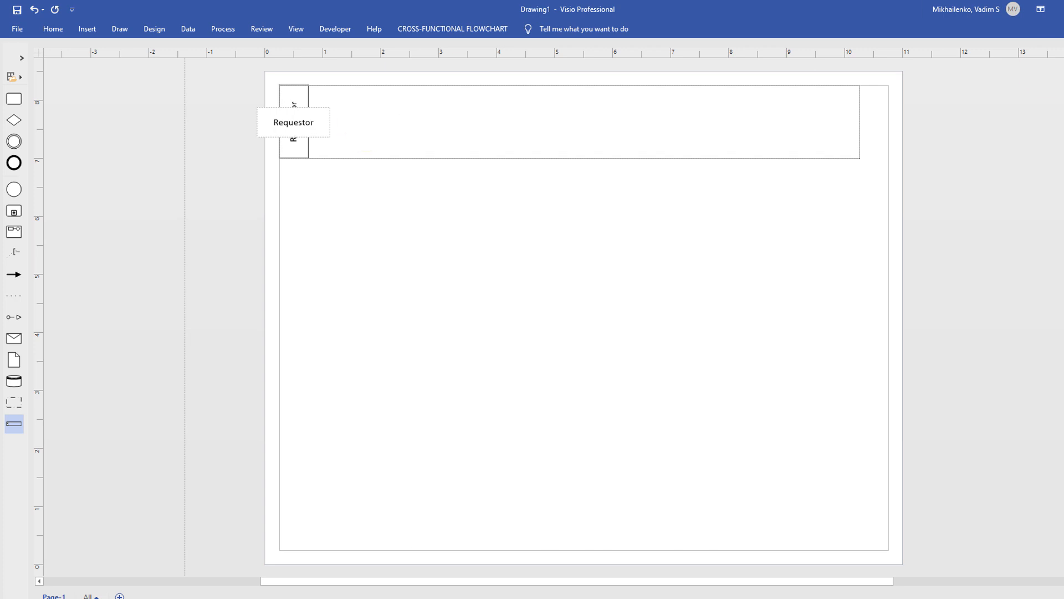
pyautogui.click(65, 159)
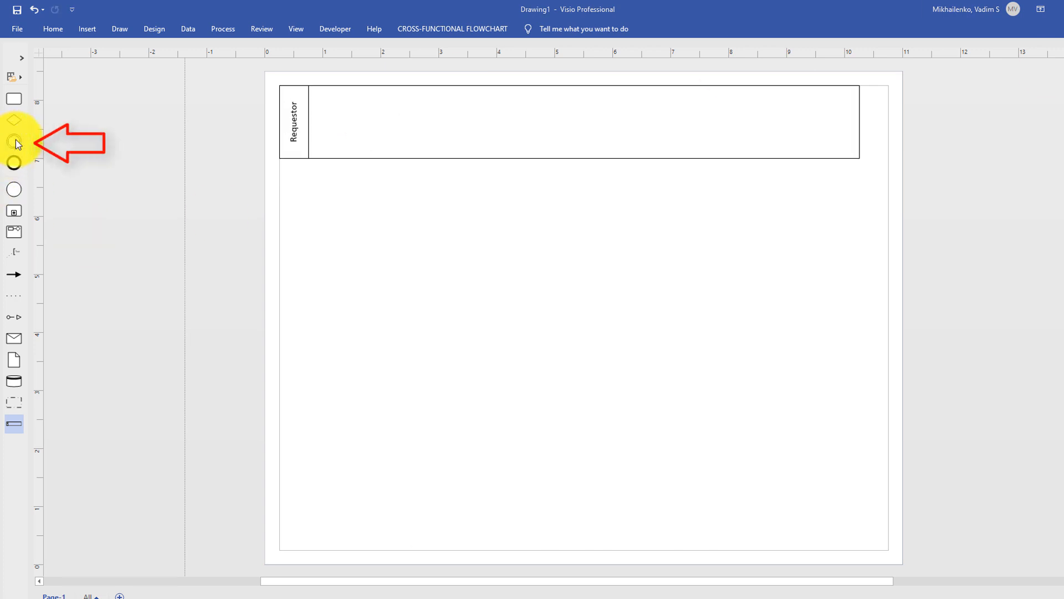
# Place an event shape at the beginning of the Requestor lane and label it "Start".
pyautogui.moveTo(260, 122); pyautogui.dragTo(341, 120)
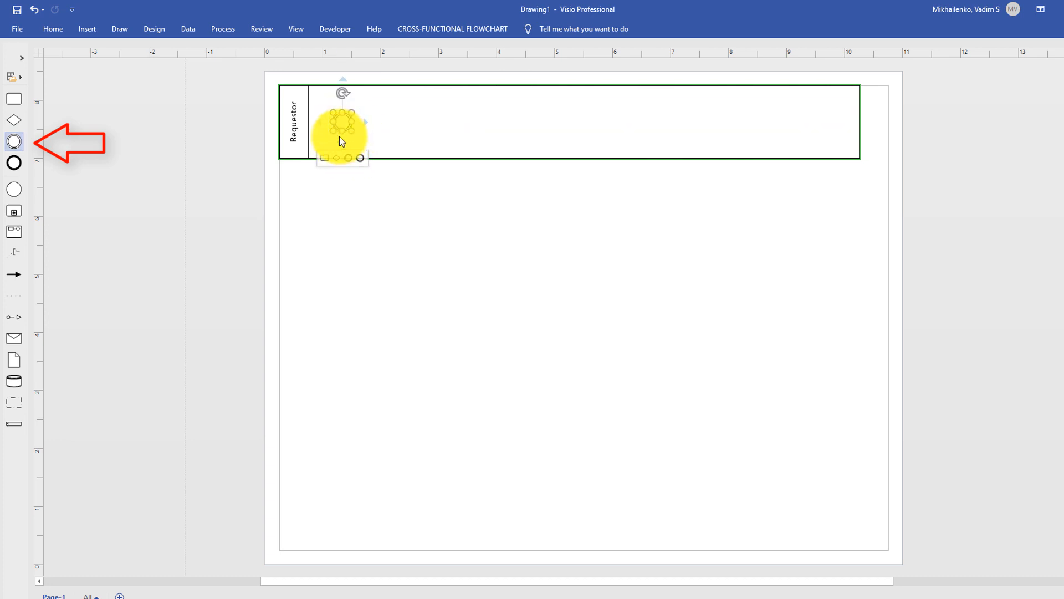
pyautogui.hotkey('ctrl', 'z')
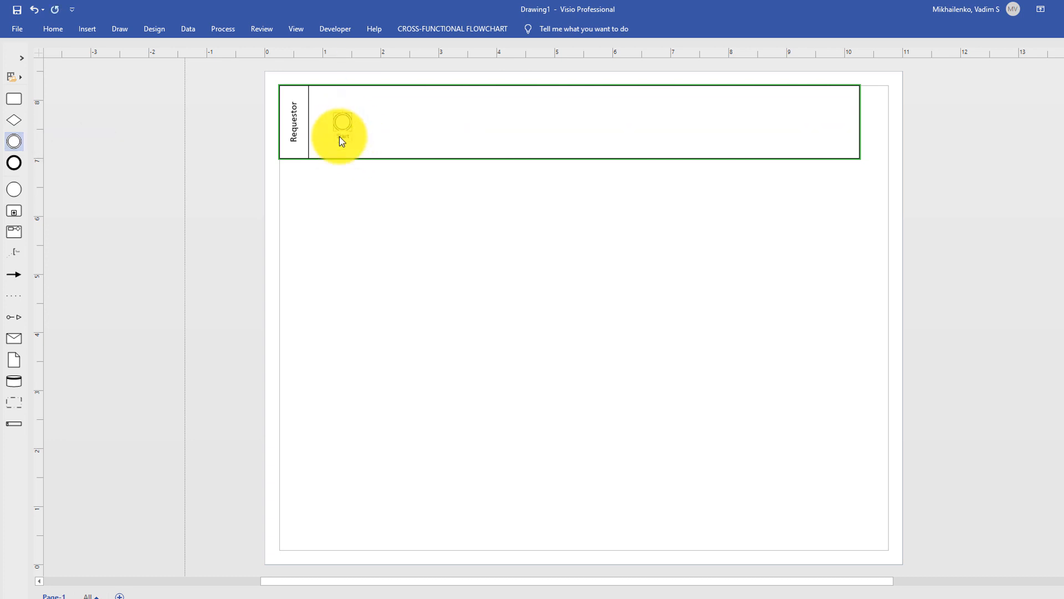
pyautogui.hotkey('ctrl', 'y')
# Add a task connected to the right of the Start event and label it "Submit Request".
pyautogui.moveTo(387, 129)
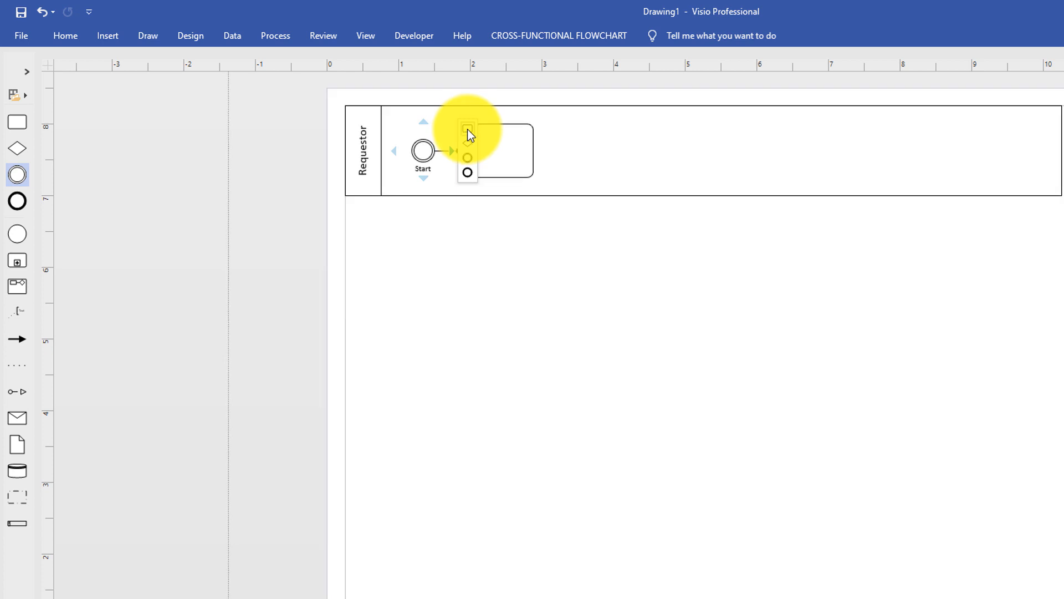
pyautogui.click(468, 133)
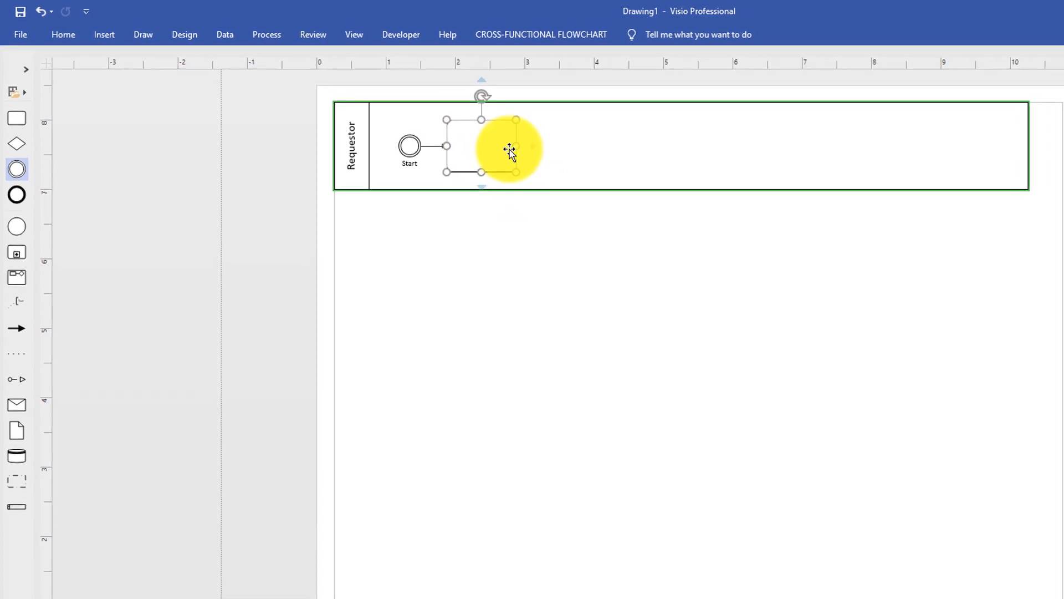
pyautogui.write('Submit Request')
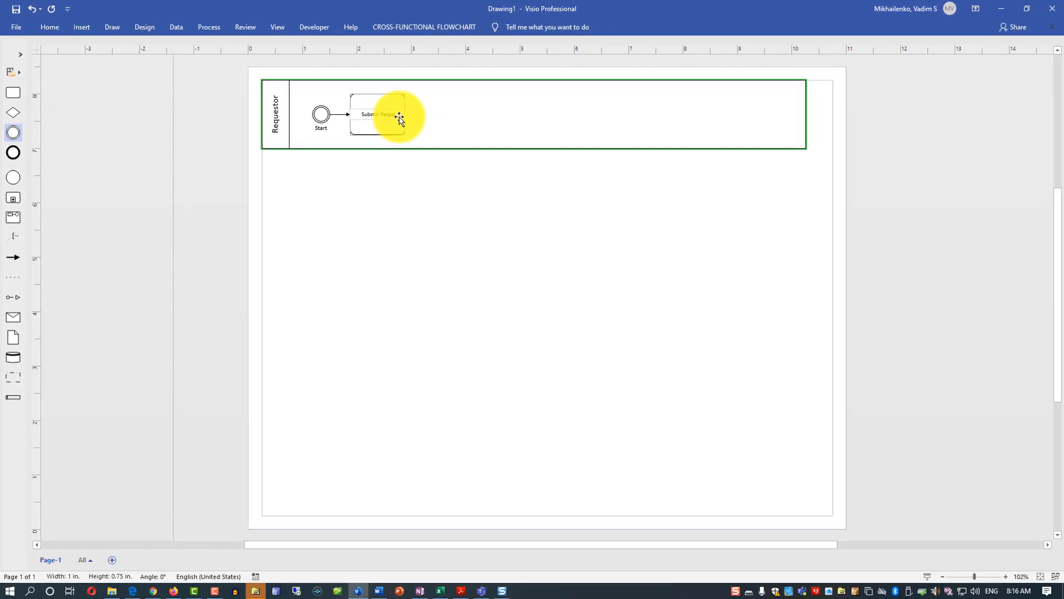
# Move the Submit Request task farther right in the Requestor lane to make room after the Start event.
pyautogui.click(1005, 577)
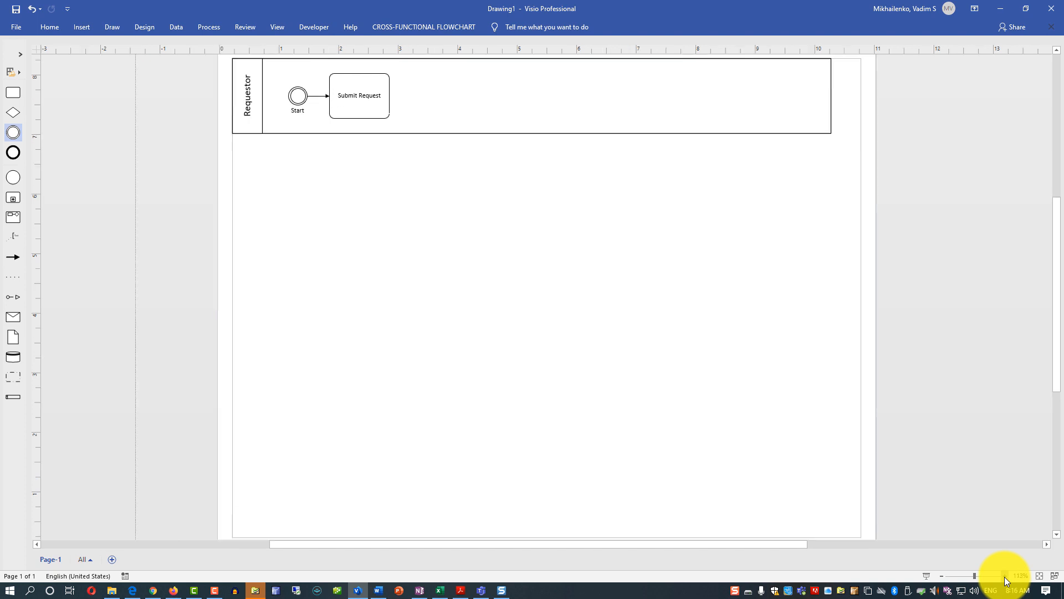
pyautogui.scroll(3, 717, 304)
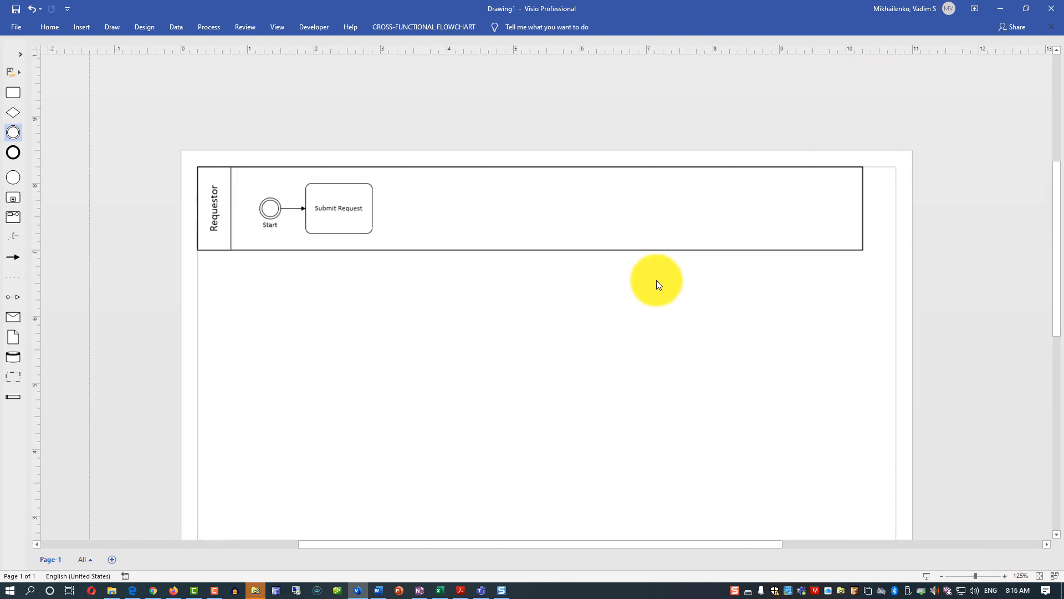
pyautogui.click(1004, 577)
pyautogui.click(1004, 577)
pyautogui.moveTo(713, 538); pyautogui.dragTo(629, 531)
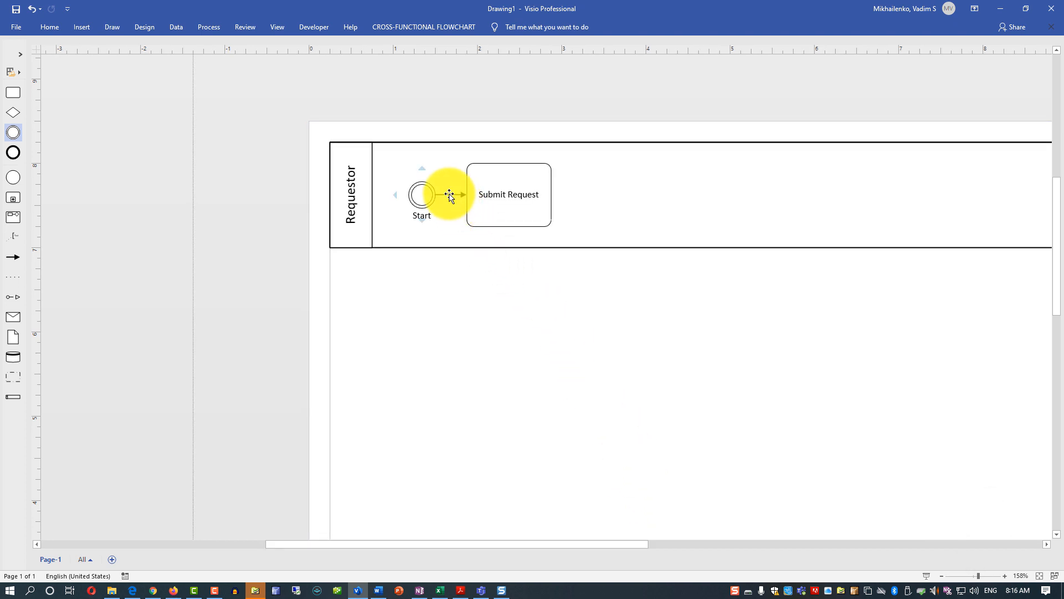
pyautogui.click(541, 210)
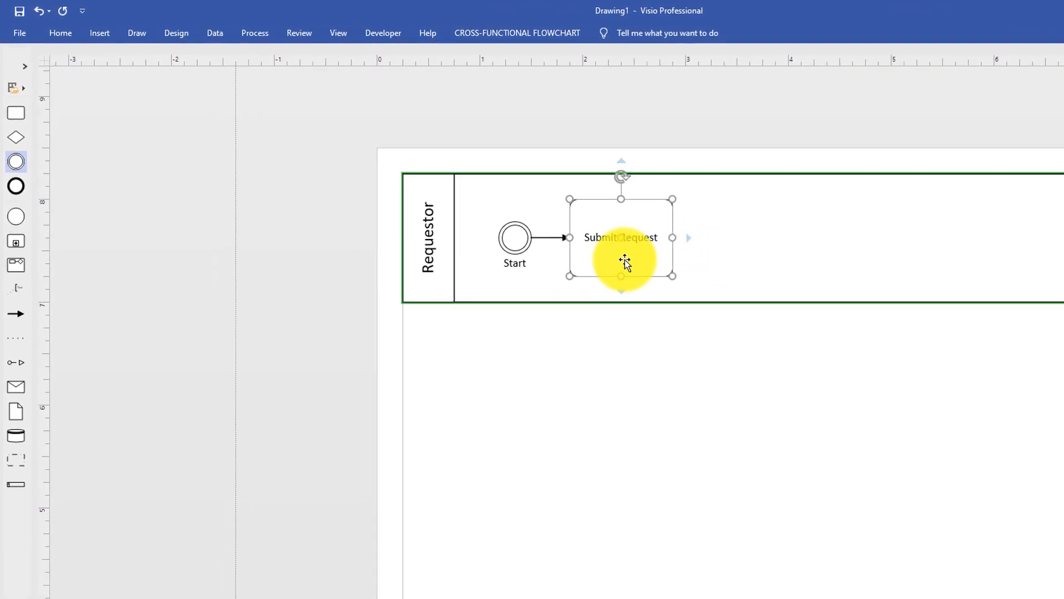
pyautogui.moveTo(644, 247); pyautogui.dragTo(766, 264)
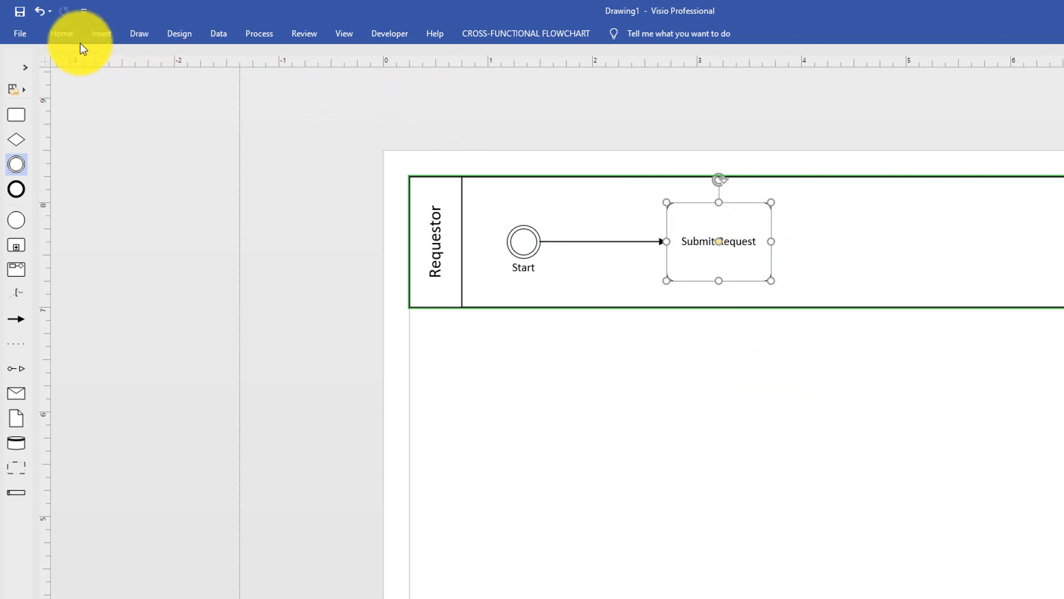
# Duplicate the Submit Request task and insert the copy into the connector between Start and the original task.
pyautogui.click(61, 36)
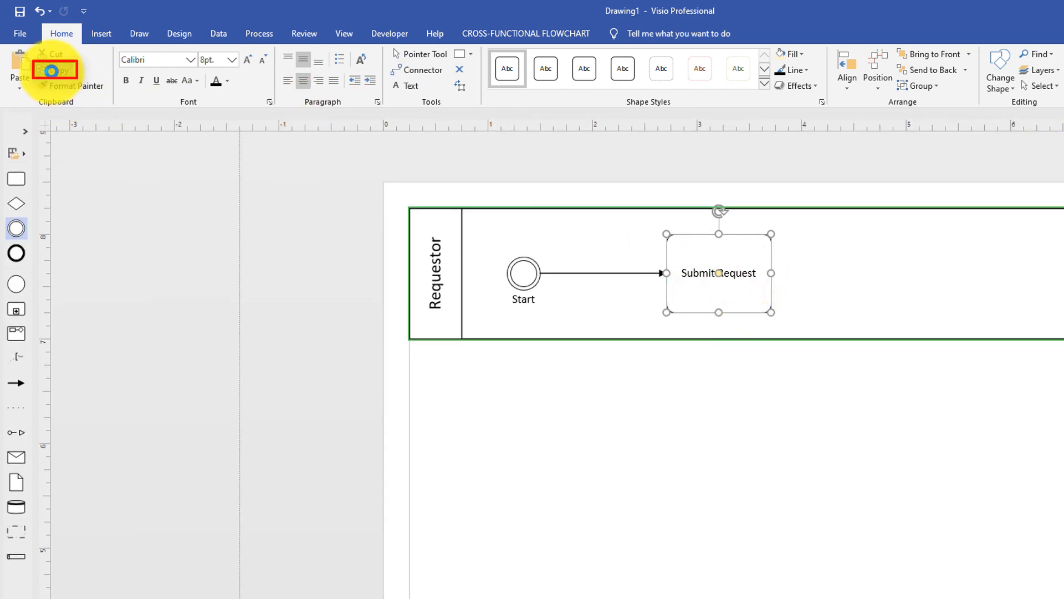
pyautogui.click(51, 70)
pyautogui.click(815, 299)
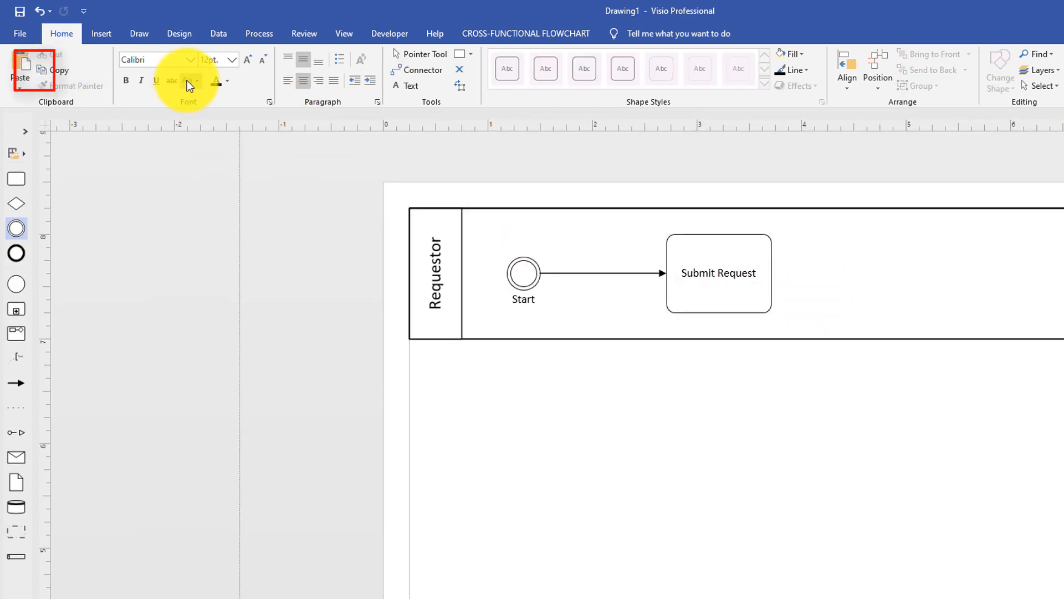
pyautogui.click(13, 65)
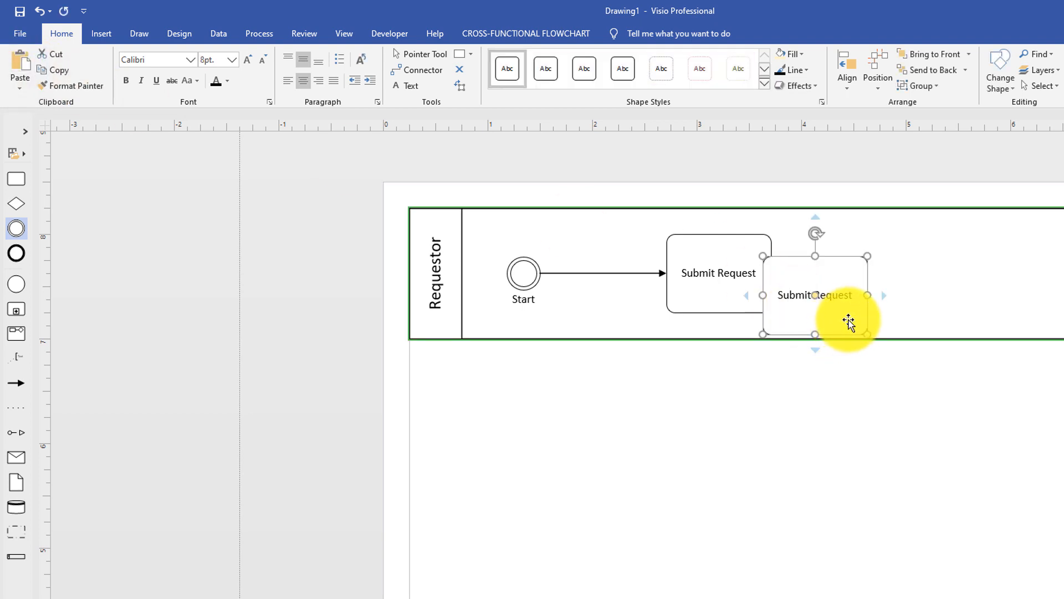
pyautogui.moveTo(850, 322); pyautogui.dragTo(633, 300)
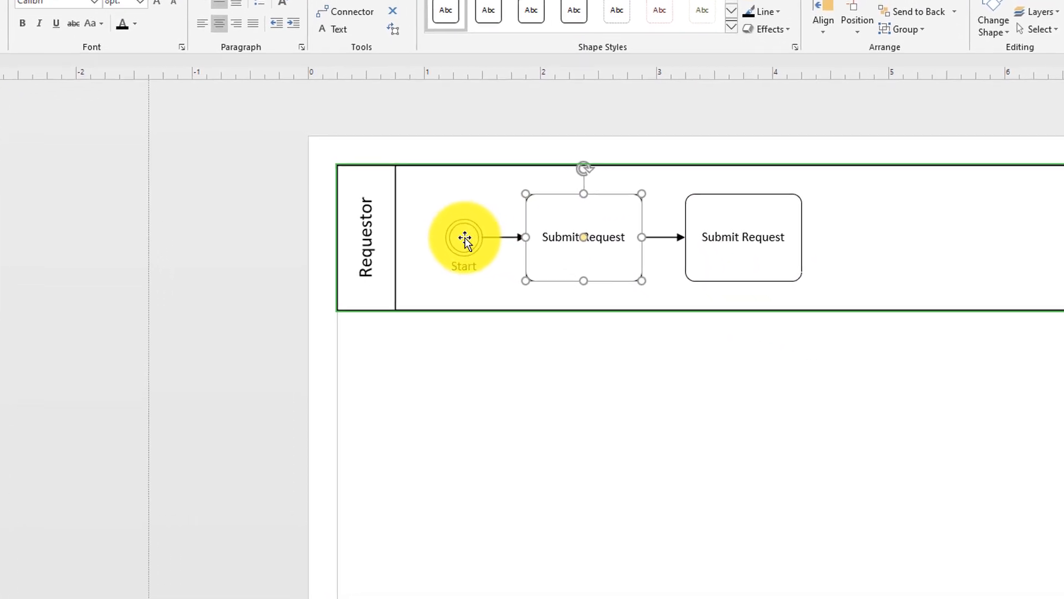
# Change the text of the task directly after Start to "Document Business Need".
pyautogui.doubleClick(587, 216)
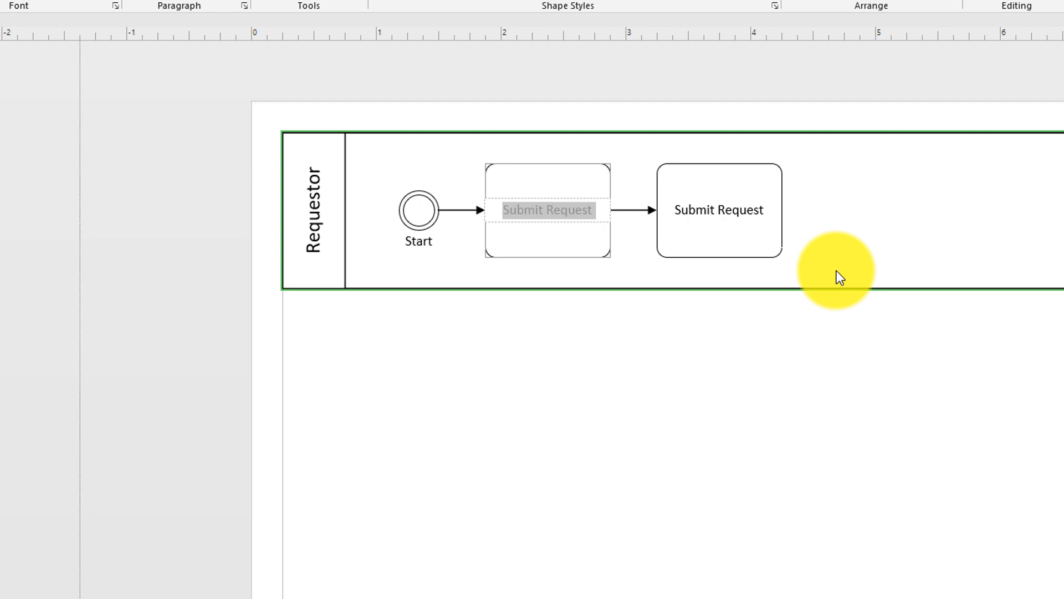
pyautogui.write('Docu')
pyautogui.write('ment Business Need')
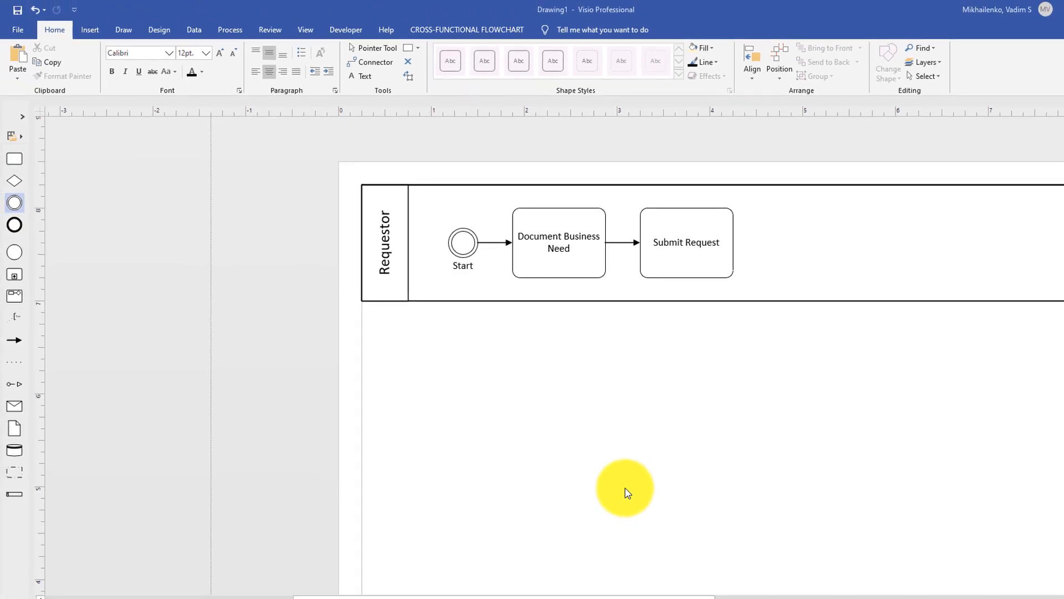
# Add a second swimlane below the Requestor lane and title the whole flowchart "Procurement Request Approval Process".
pyautogui.moveTo(12, 495); pyautogui.dragTo(597, 357)
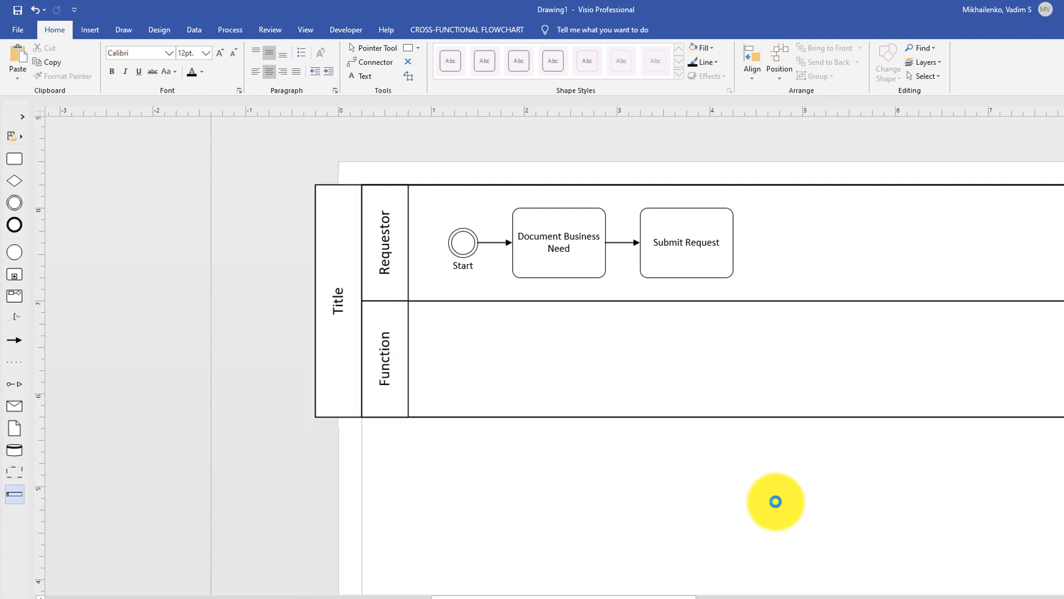
pyautogui.click(399, 353)
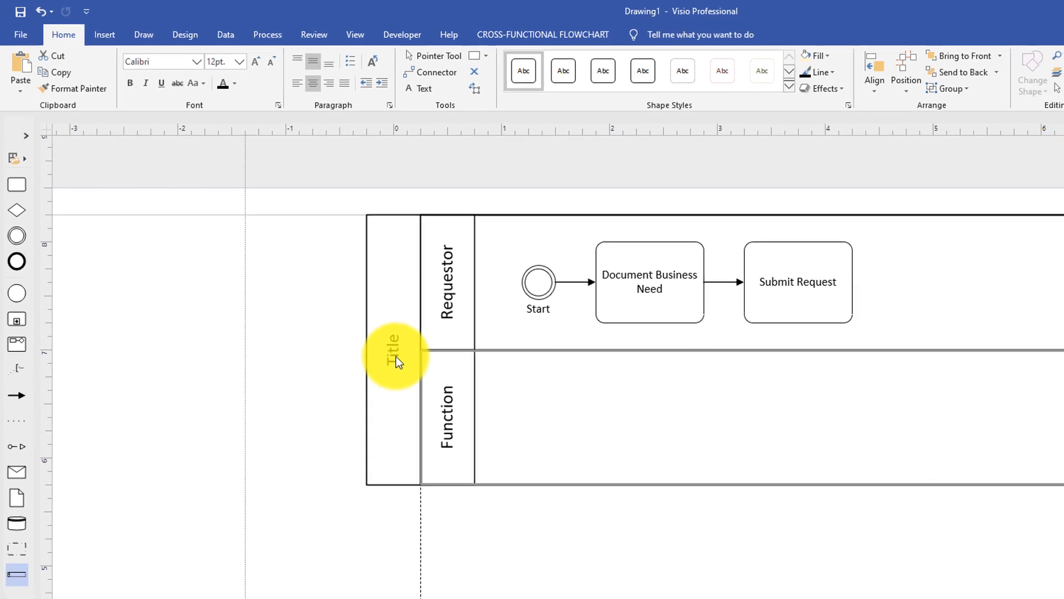
pyautogui.doubleClick(395, 354)
pyautogui.write('Procurement Request Approval Process')
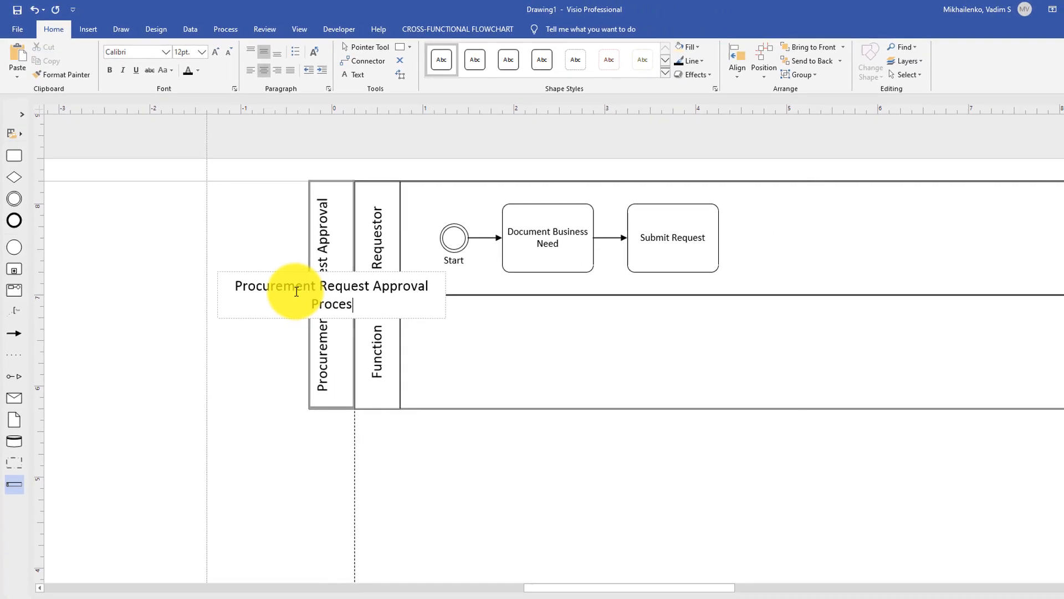
pyautogui.click(513, 488)
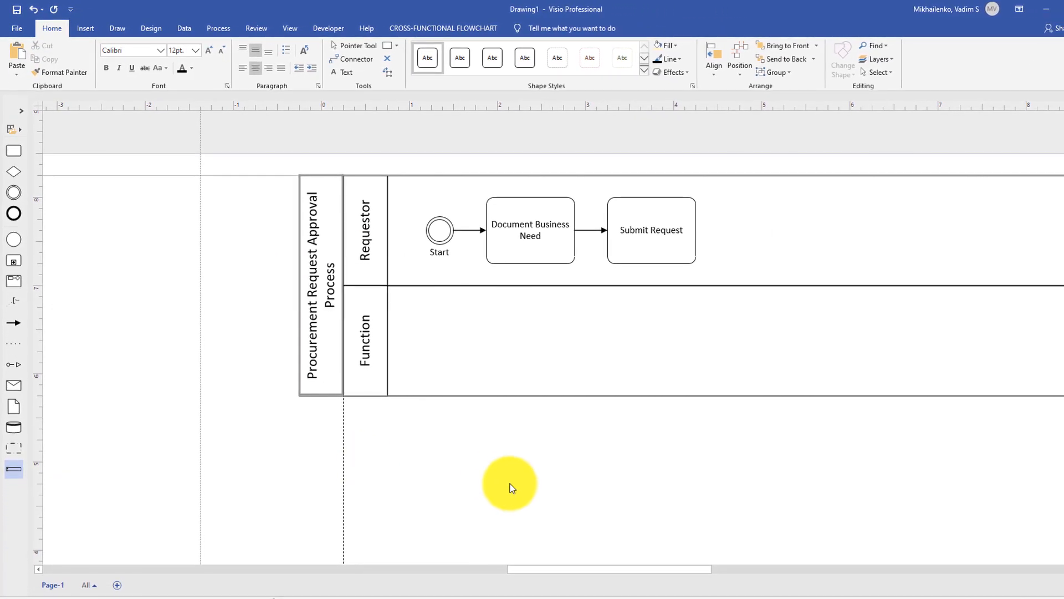
# Label the second swimlane "Supervisor".
pyautogui.doubleClick(365, 355)
pyautogui.write('Su')
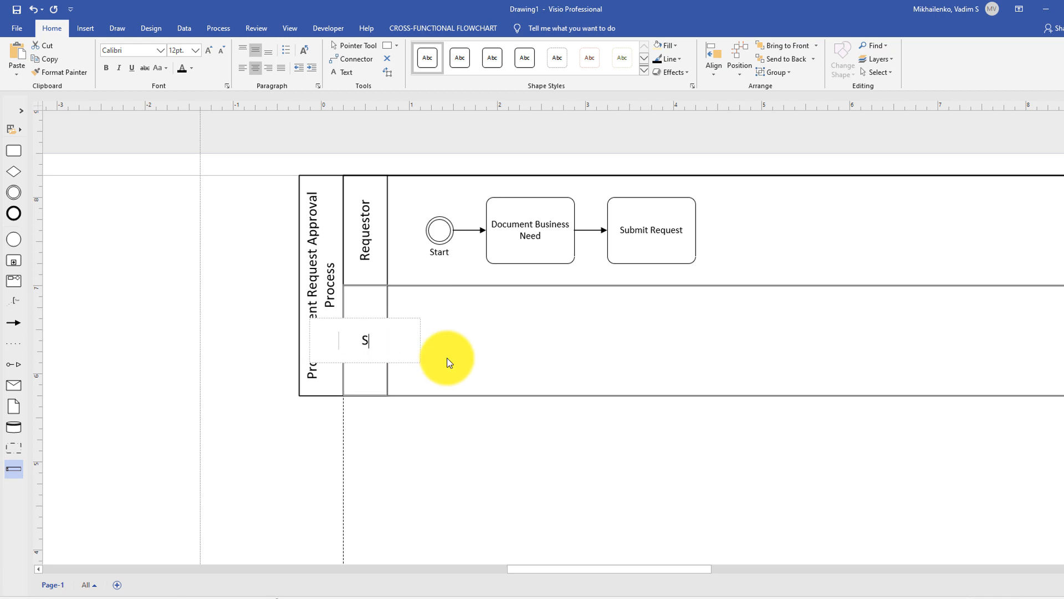
pyautogui.write('pervisor')
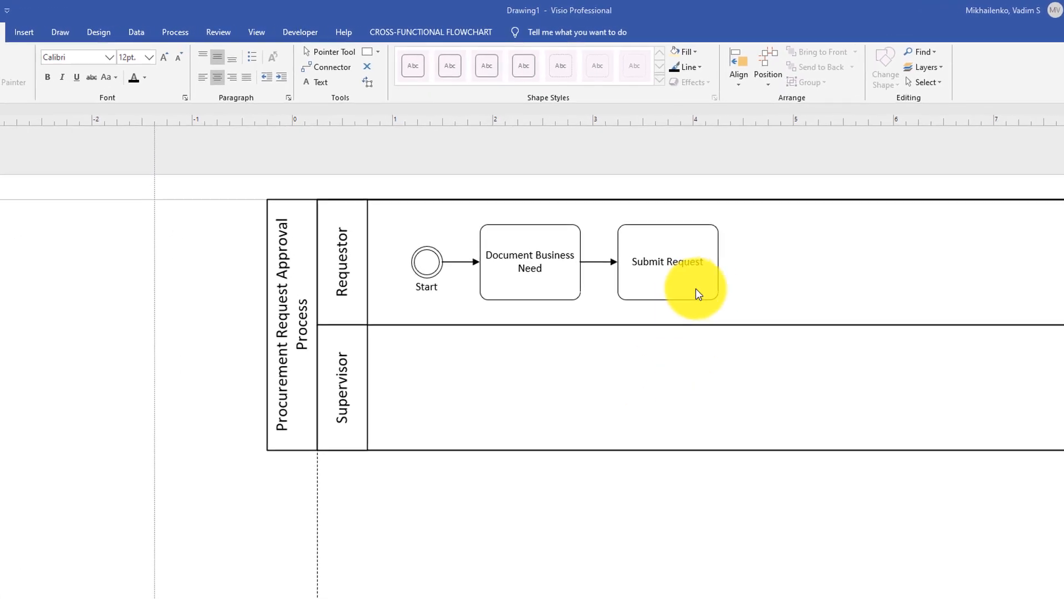
# Add a task connected below Submit Request in the Supervisor lane and label it "Review Request".
pyautogui.click(721, 316)
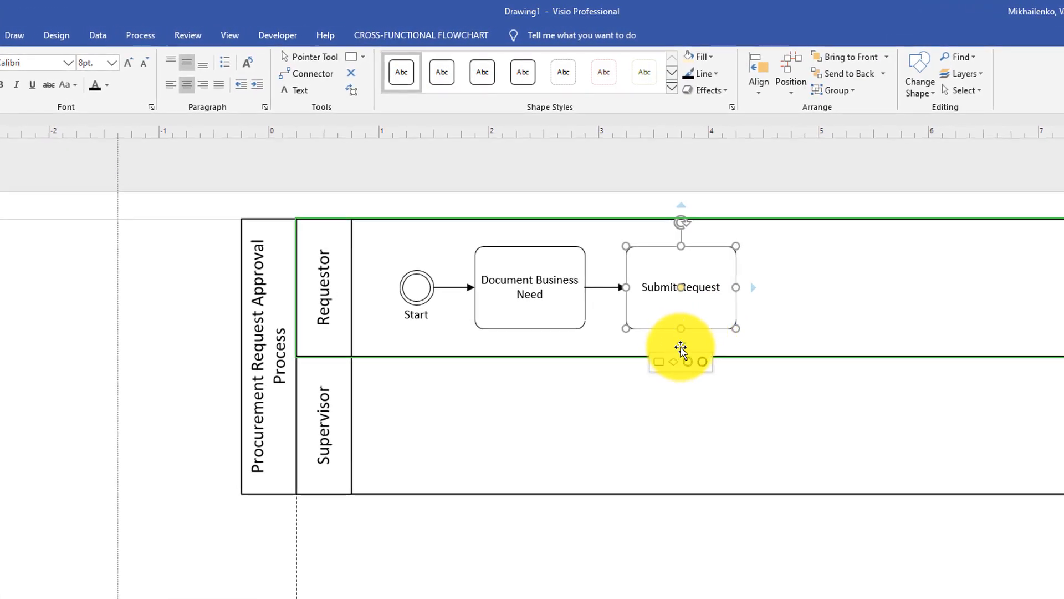
pyautogui.click(681, 348)
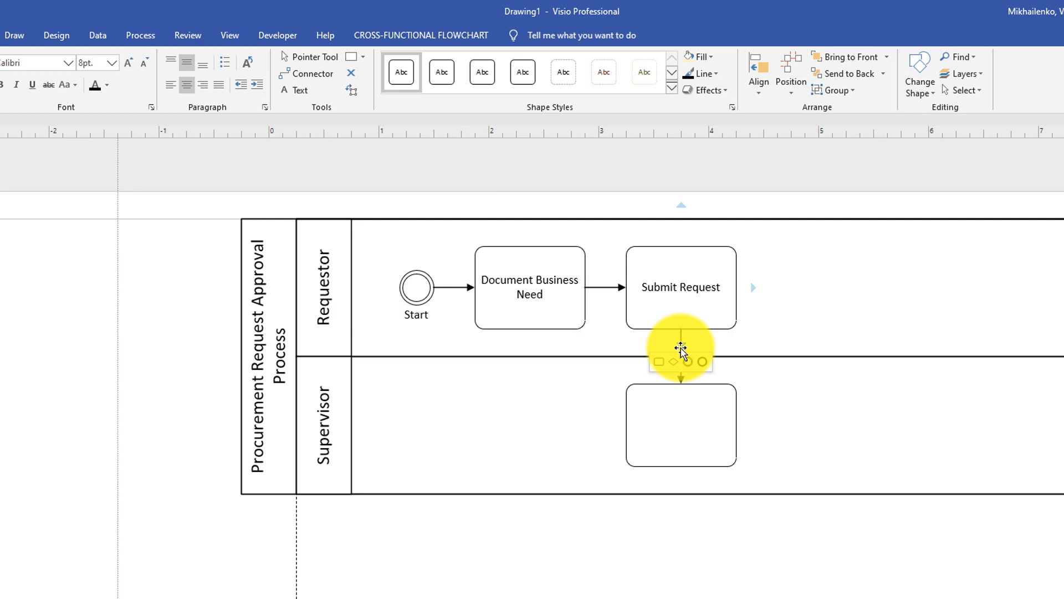
pyautogui.click(658, 363)
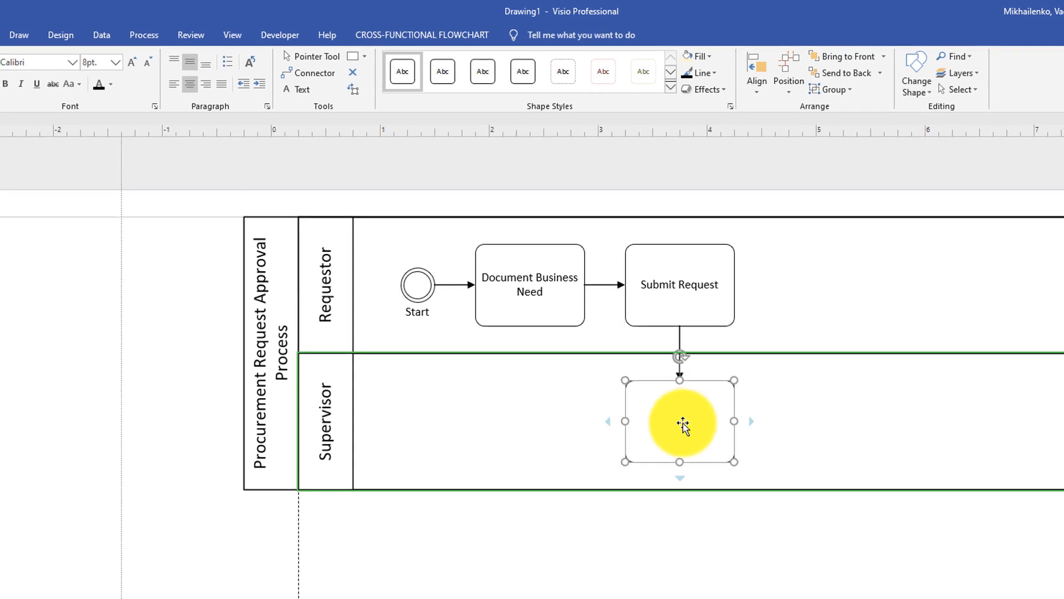
pyautogui.doubleClick(704, 430)
pyautogui.write('Review Request')
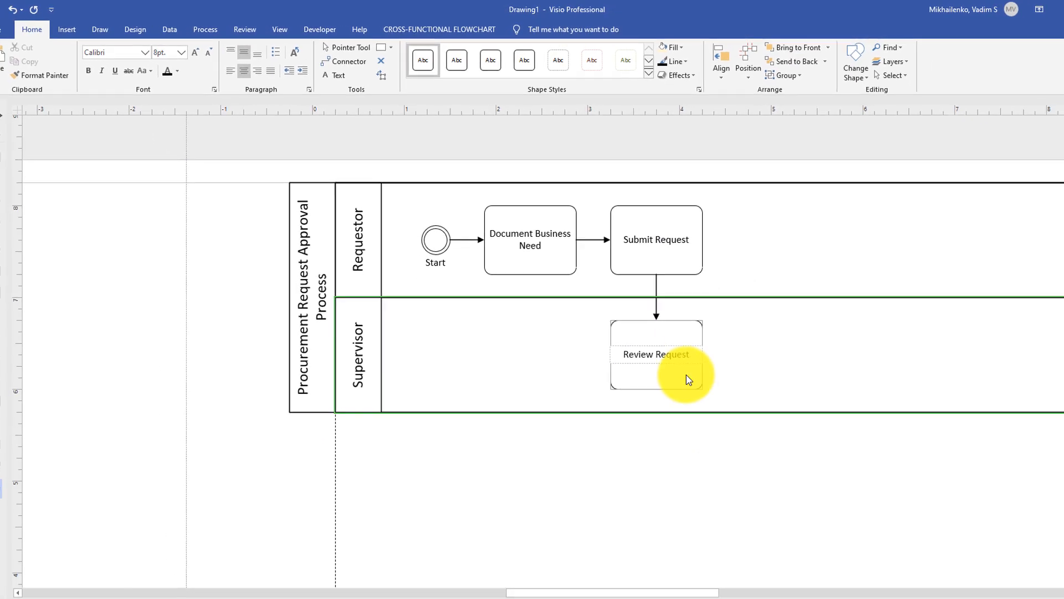
pyautogui.click(785, 588)
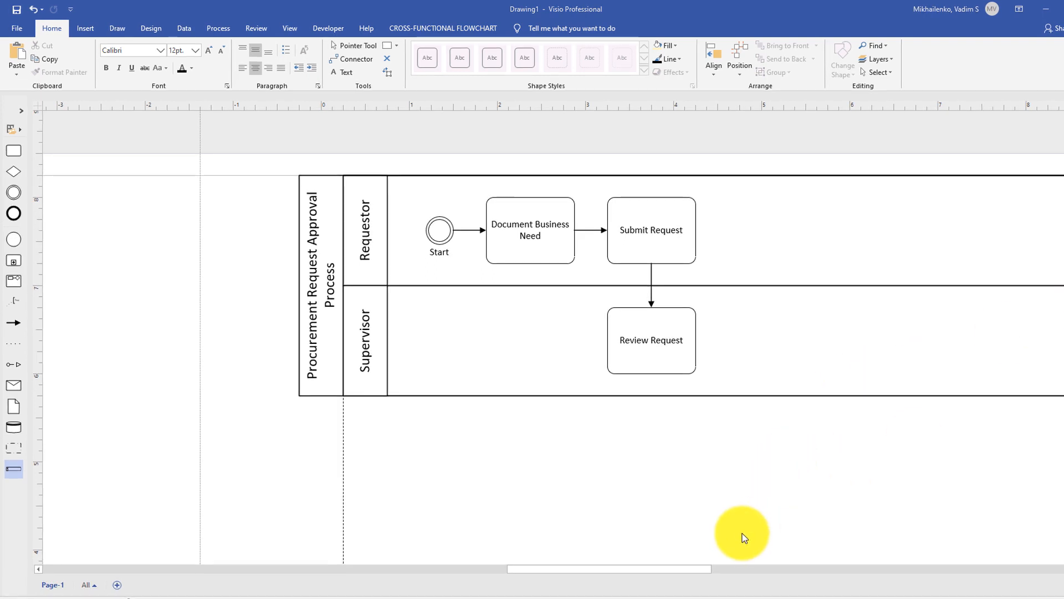
# Add a decision gateway connected after Review Request in the Supervisor lane and label it "Approve?".
pyautogui.click(693, 357)
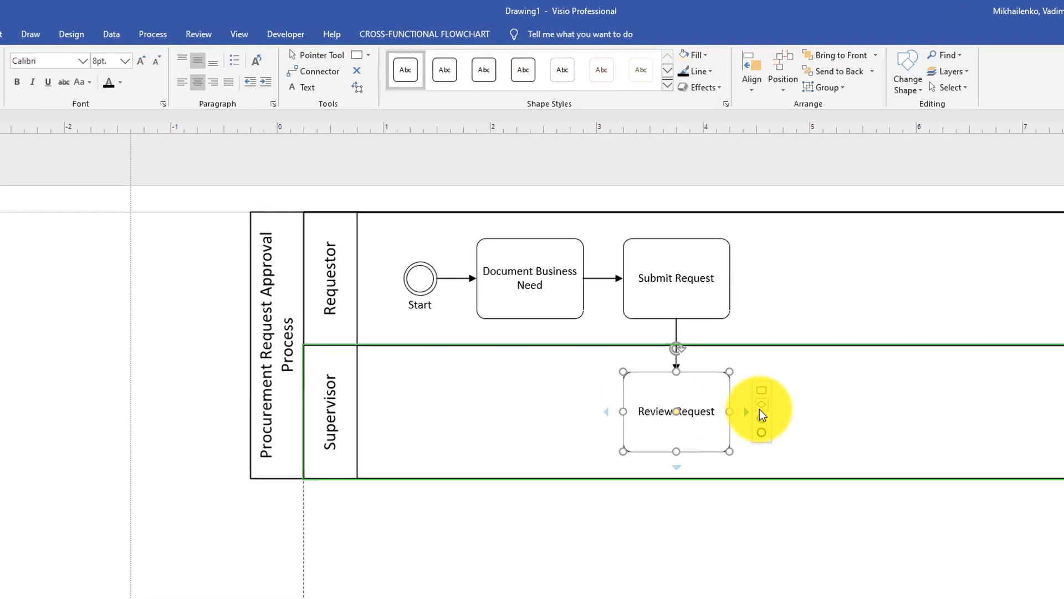
pyautogui.moveTo(729, 375)
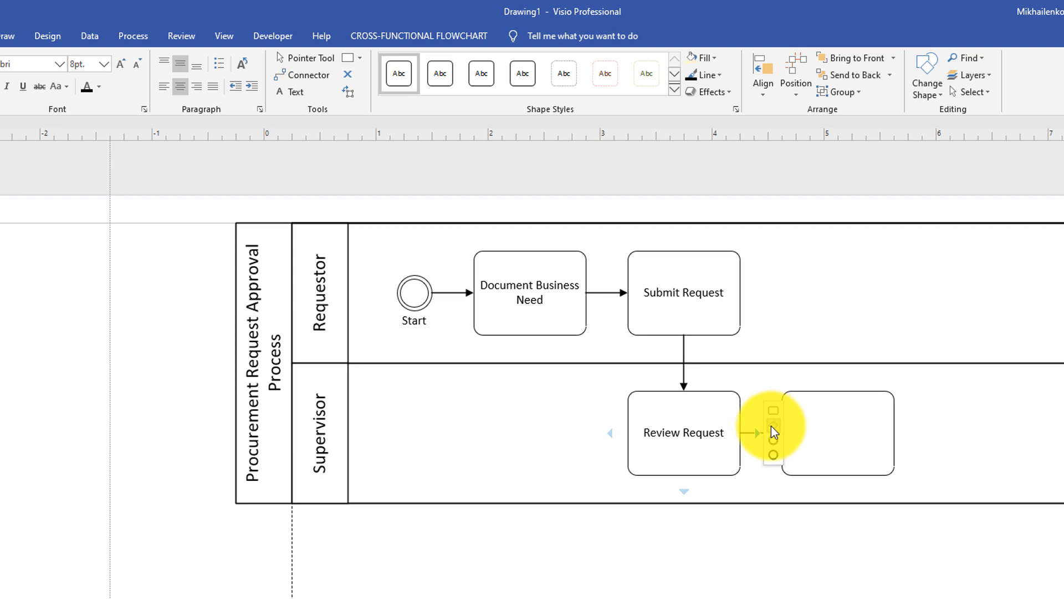
pyautogui.click(772, 425)
pyautogui.write('Approv')
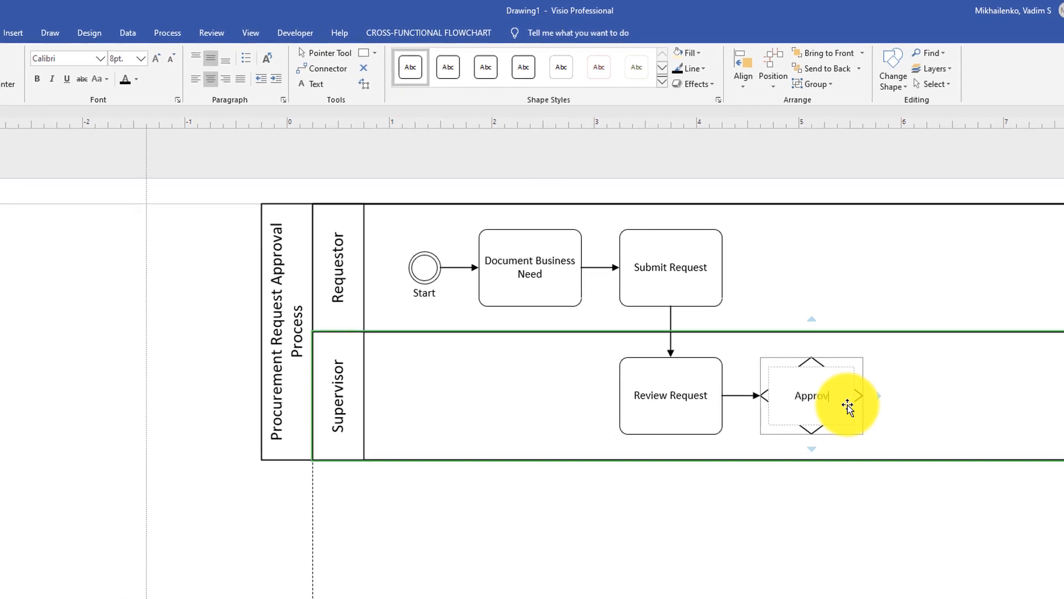
pyautogui.write('e?')
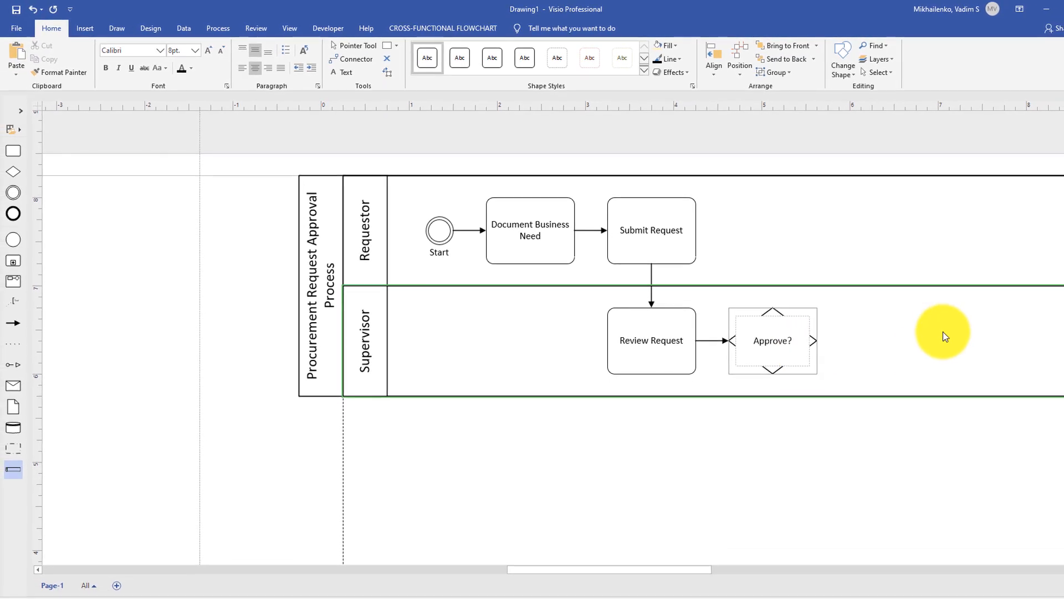
pyautogui.press('Escape')
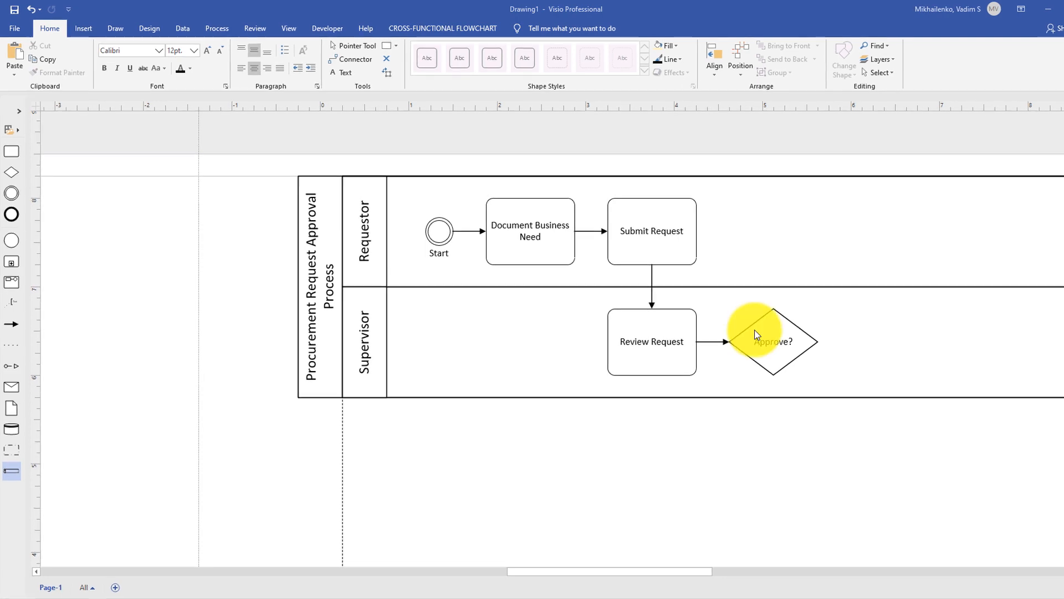
# Add a task connected above the Approve? gateway in the Requestor lane and label it "Create Purchase Order (PO)".
pyautogui.moveTo(780, 303)
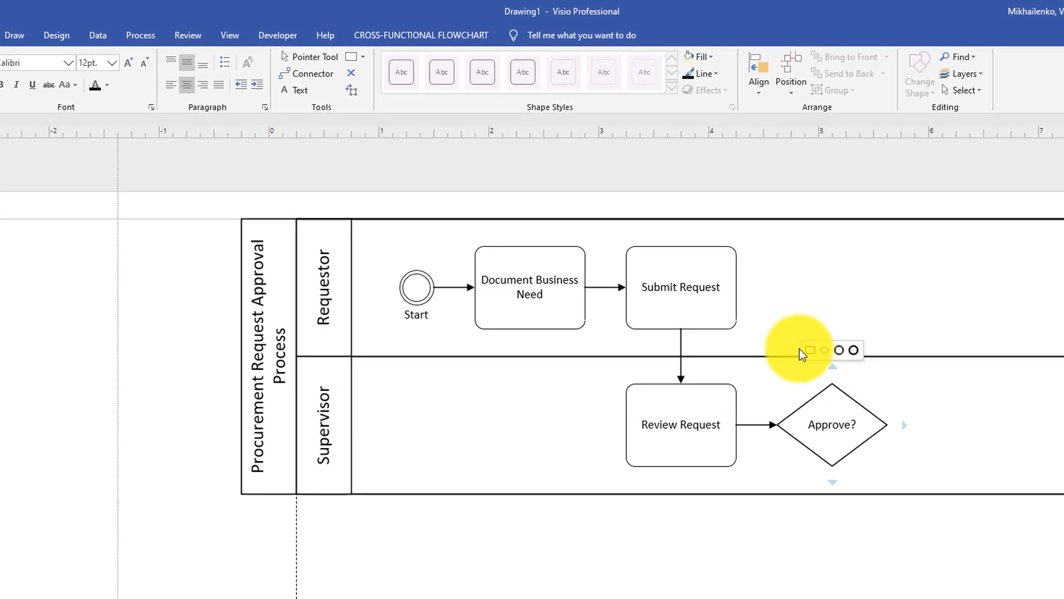
pyautogui.click(832, 366)
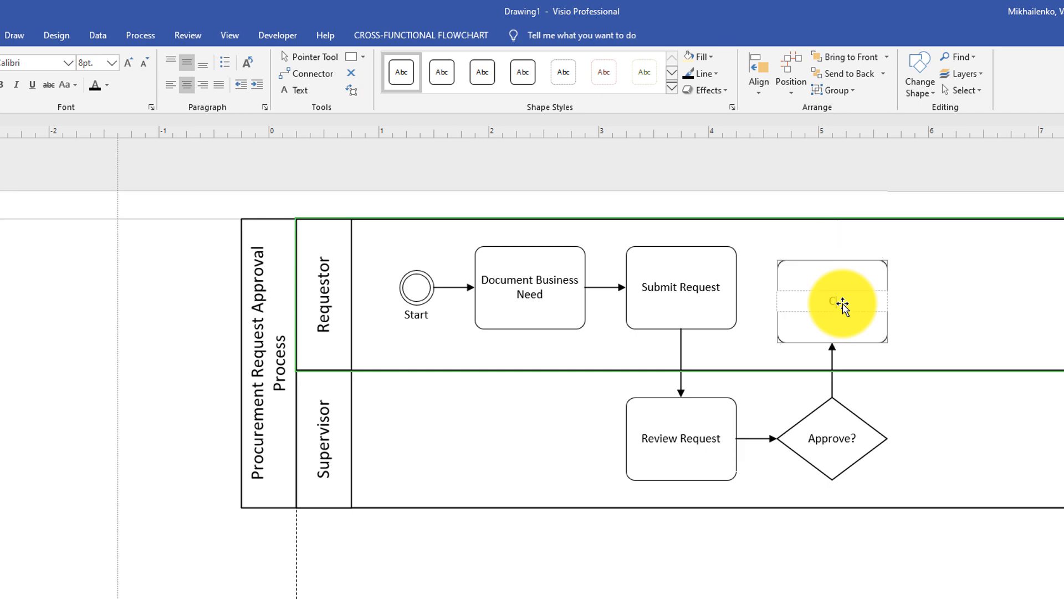
pyautogui.write('Create Purchase Order (PO')
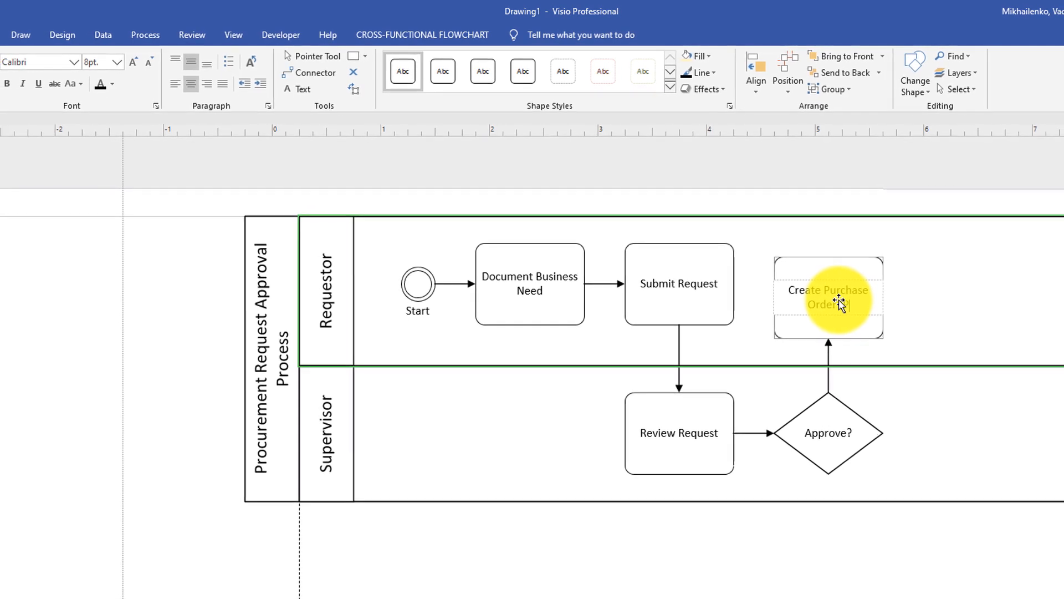
pyautogui.write(')')
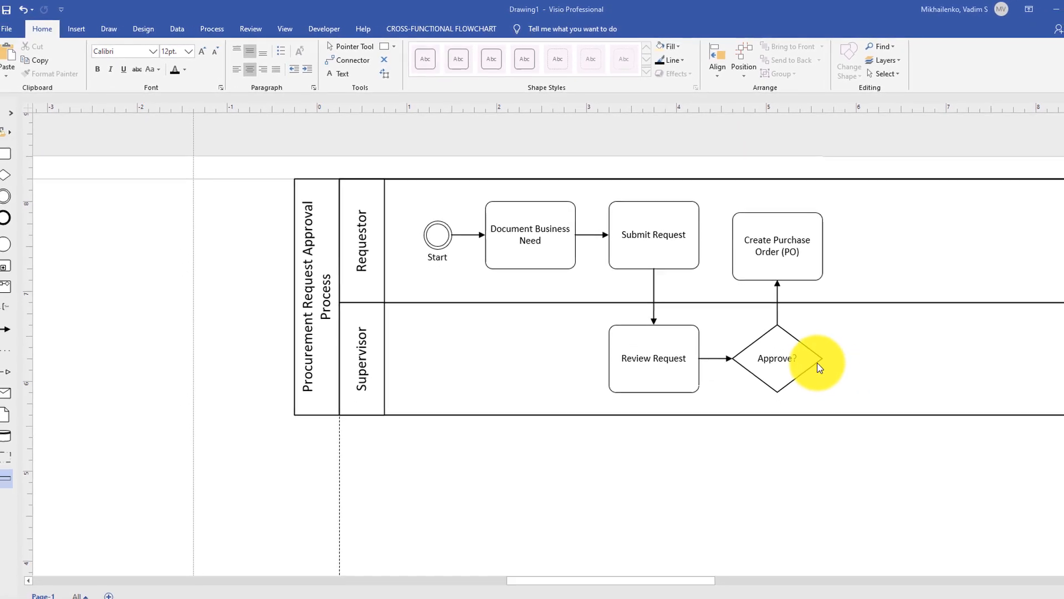
# Add an end event connected after the Approve? gateway in the Supervisor lane and label it "End".
pyautogui.click(807, 354)
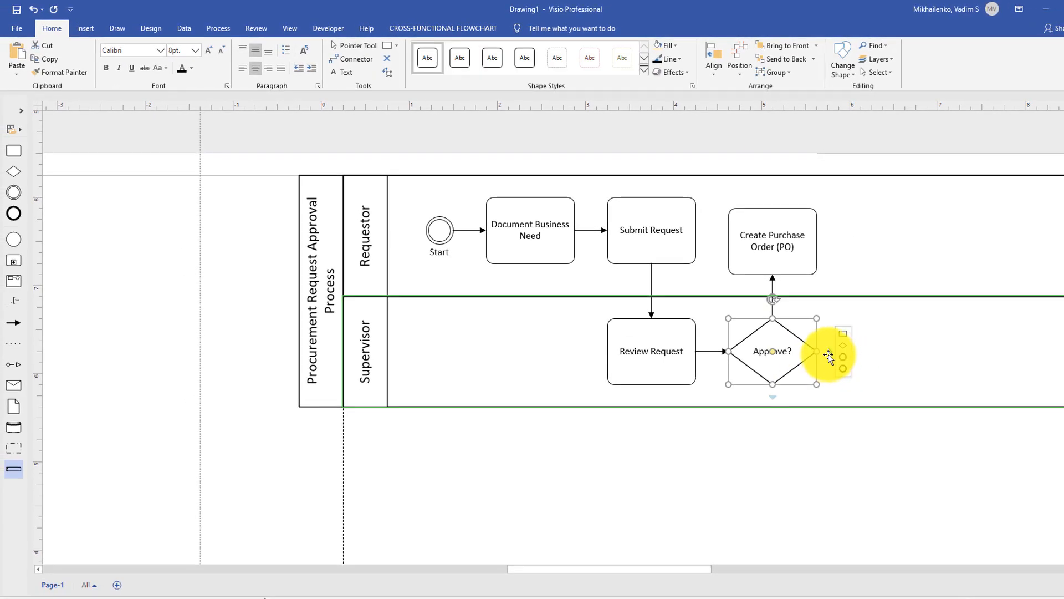
pyautogui.click(845, 368)
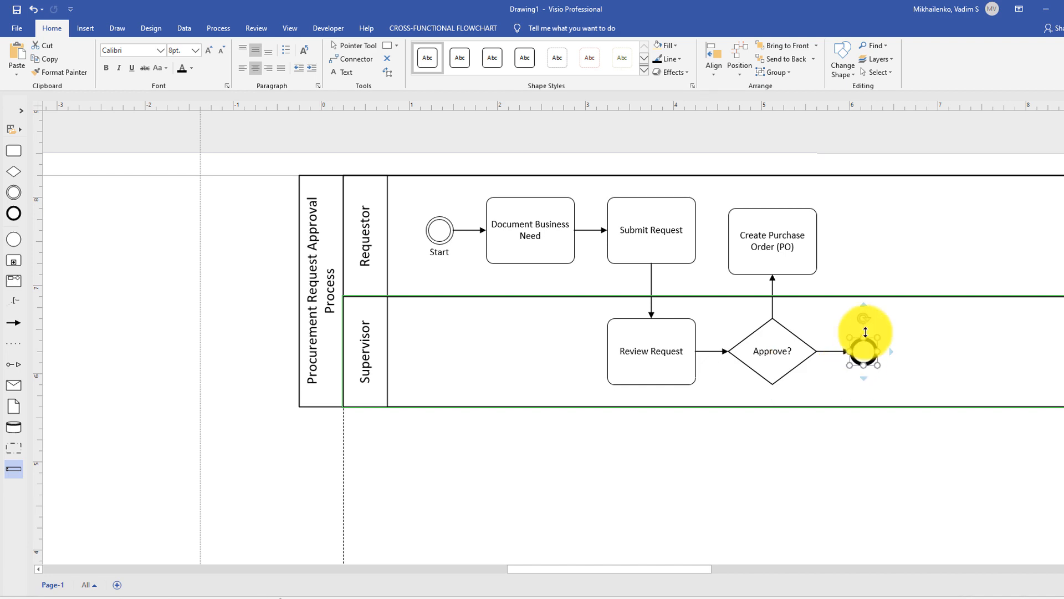
pyautogui.write('End')
pyautogui.click(903, 435)
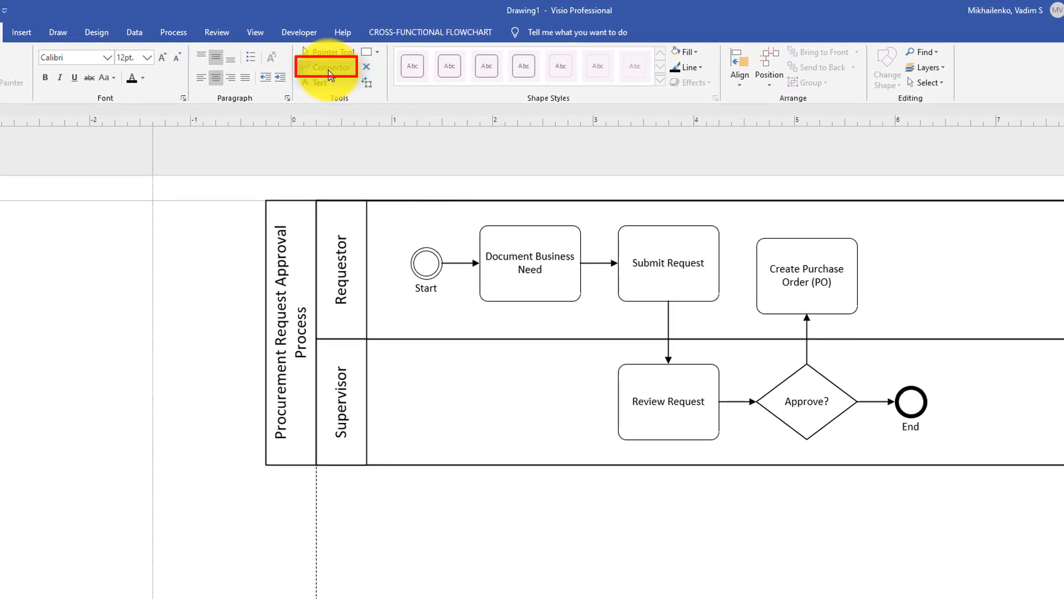
# Connect the bottom of the Approve? gateway back to Document Business Need and label the connector "More Information Needed".
pyautogui.moveTo(807, 441); pyautogui.dragTo(530, 302)
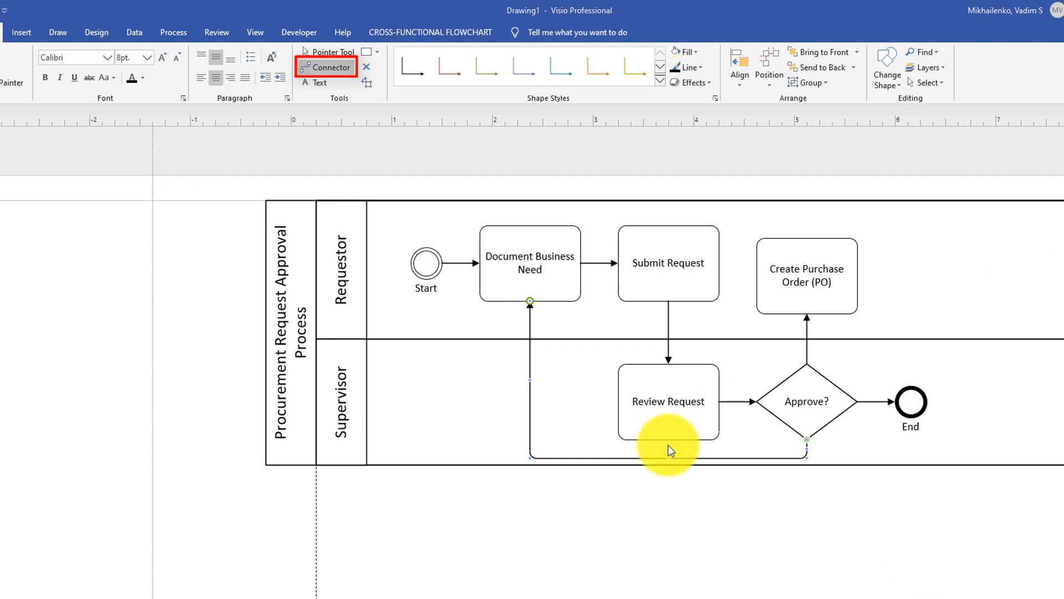
pyautogui.click(537, 426)
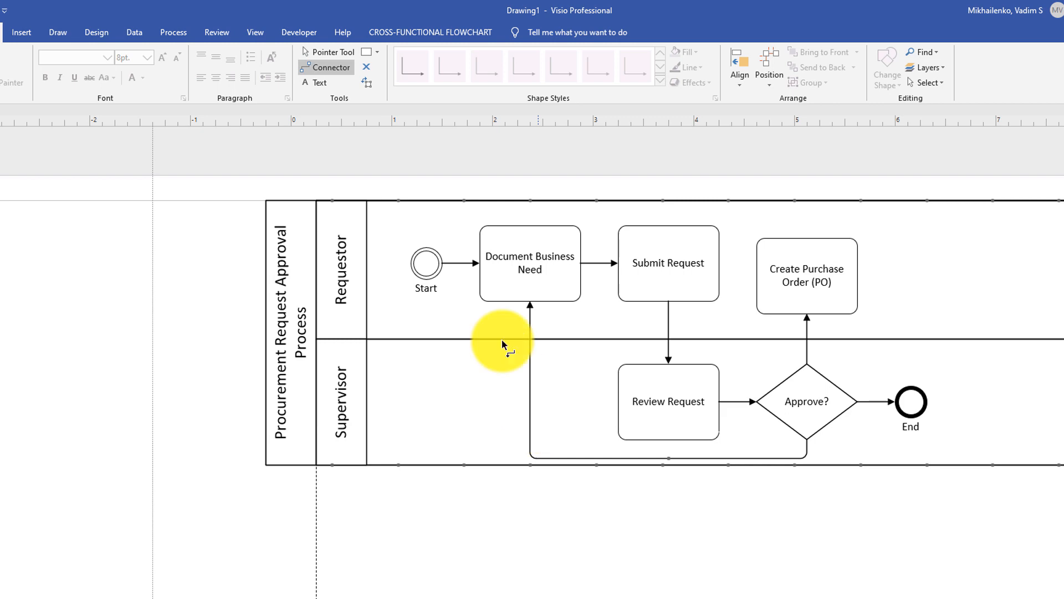
pyautogui.click(338, 54)
pyautogui.click(543, 437)
pyautogui.write('More Information Needed')
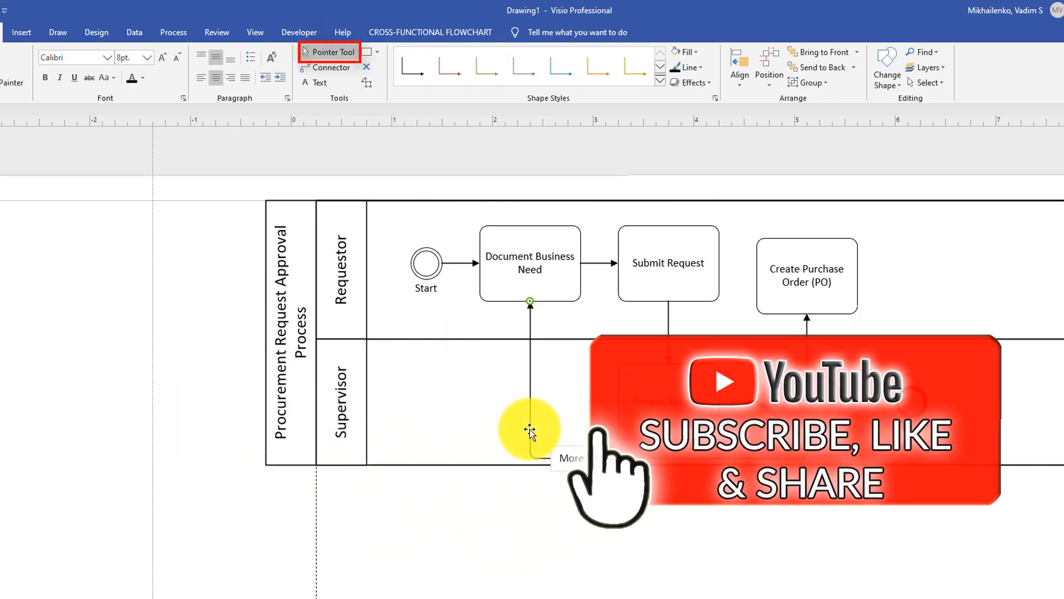
pyautogui.click(773, 535)
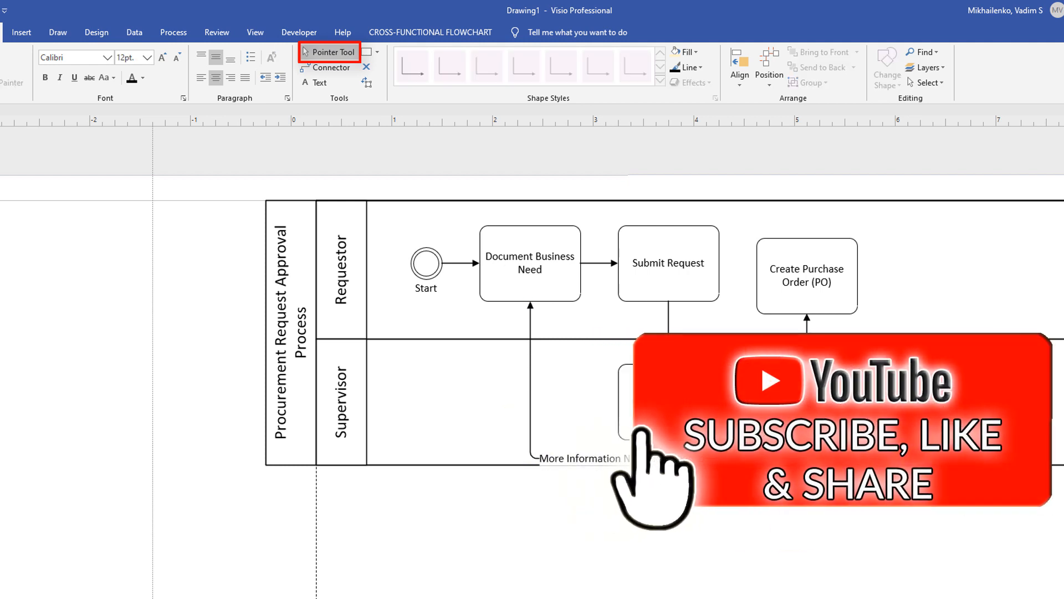
# Extend the Supervisor lane's lower edge slightly downward to leave more space below the More Information Needed connector.
pyautogui.moveTo(876, 466); pyautogui.dragTo(877, 487)
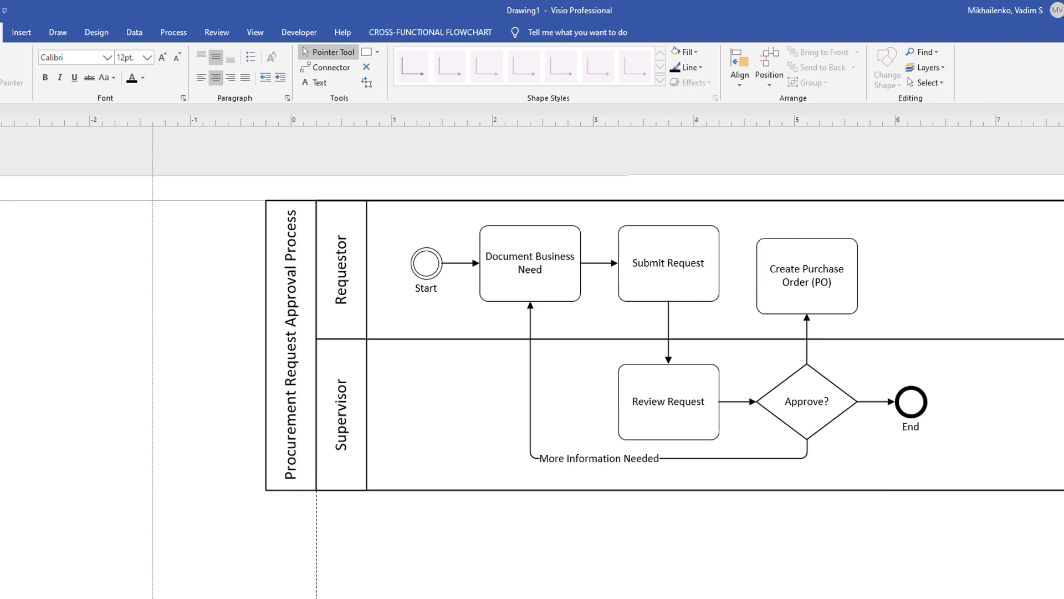
pyautogui.hscroll(3, 532, 360)
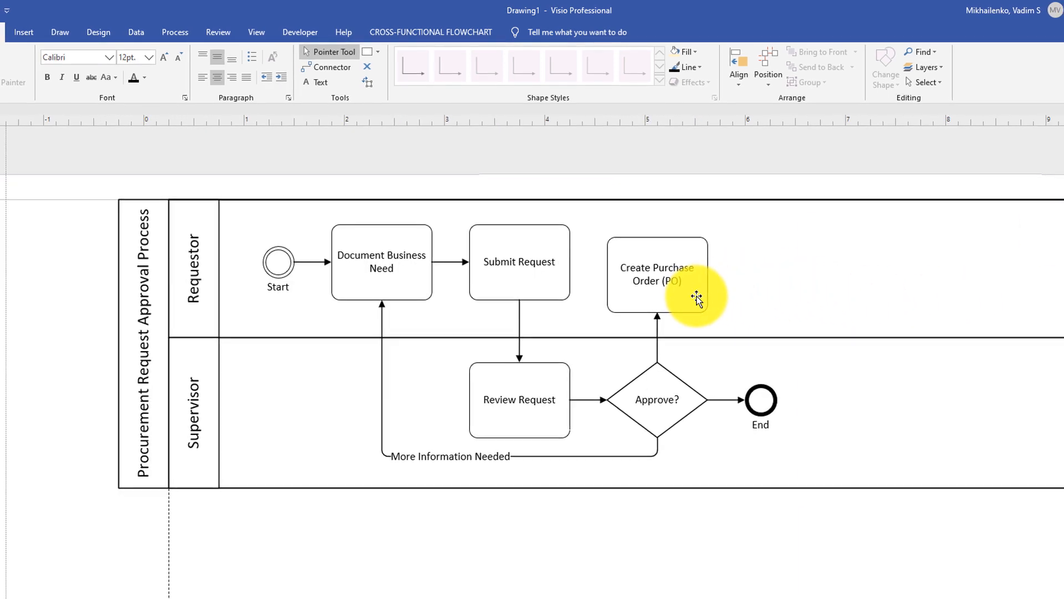
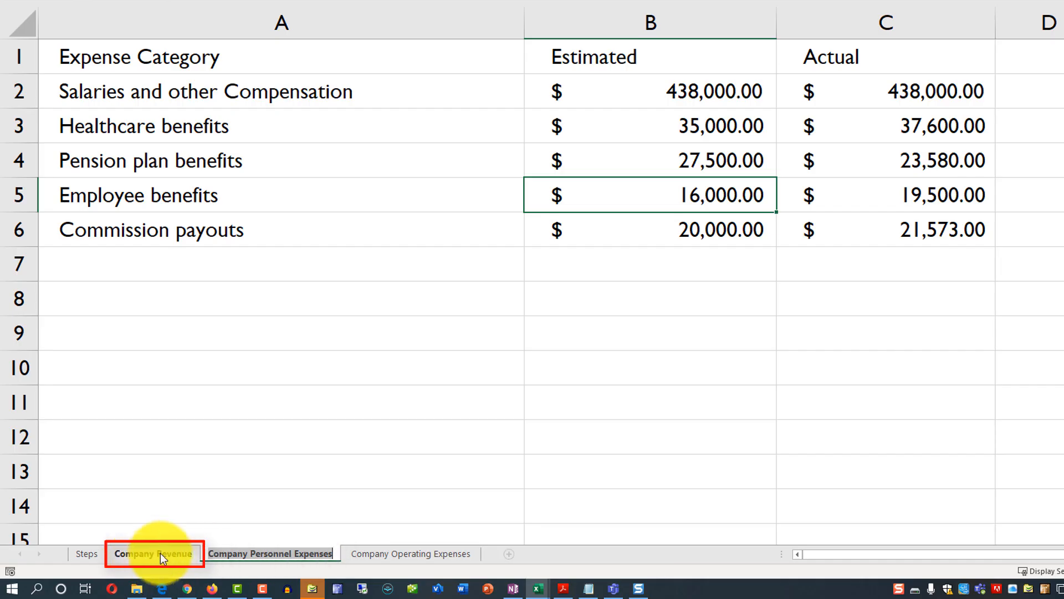
# Review the Estimated and Actual columns on the Company Revenue sheet and compare its layout with the Company Personnel Expenses sheet.
pyautogui.click(160, 554)
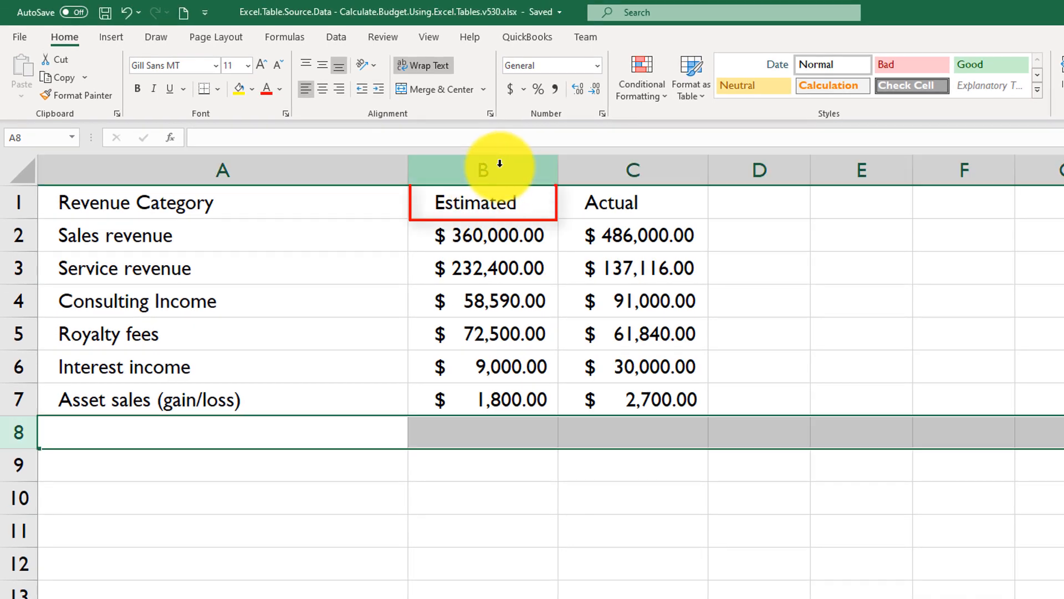
pyautogui.click(502, 168)
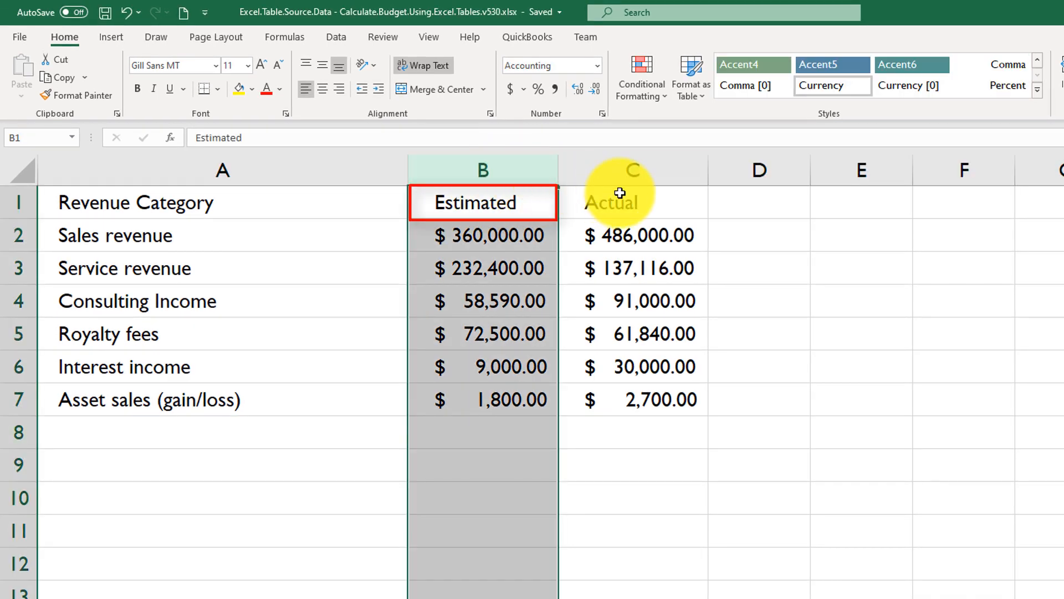
pyautogui.click(661, 176)
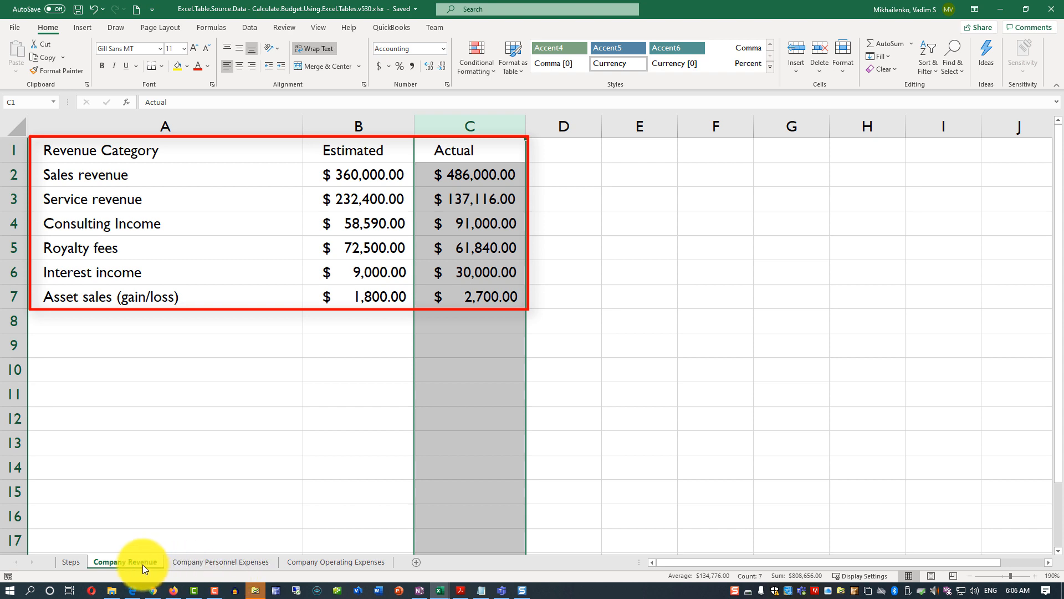
pyautogui.click(228, 566)
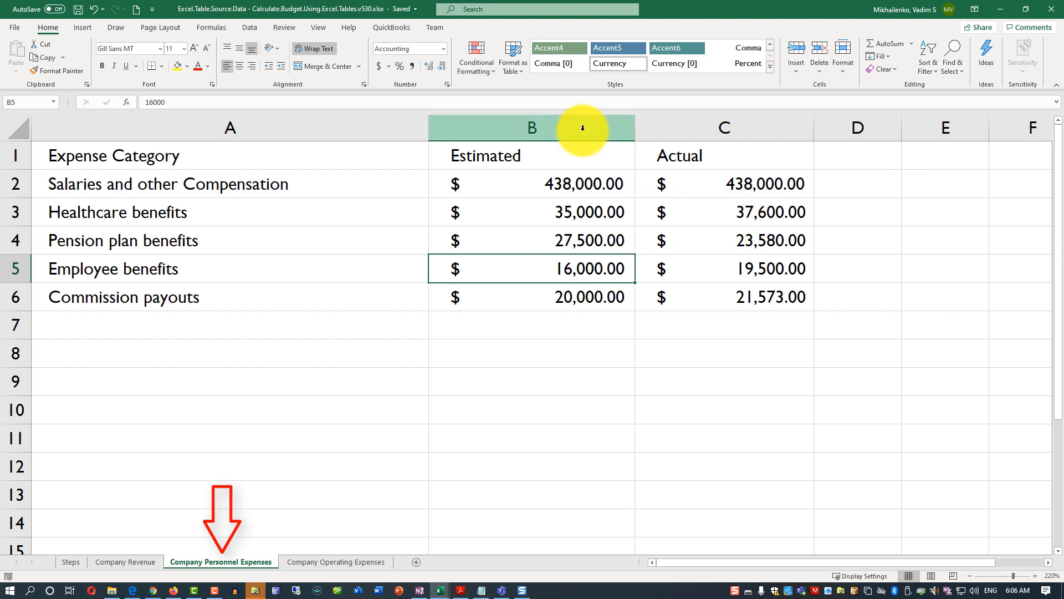
pyautogui.click(129, 562)
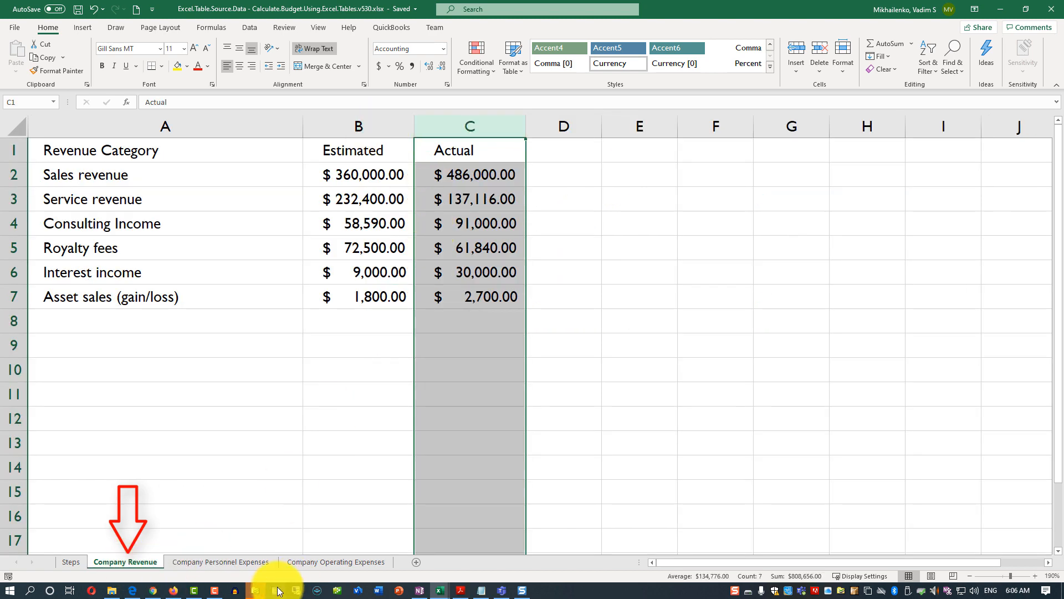
# Convert the range A1:C20 on the Company Operating Expenses sheet into a table with headers.
pyautogui.click(336, 562)
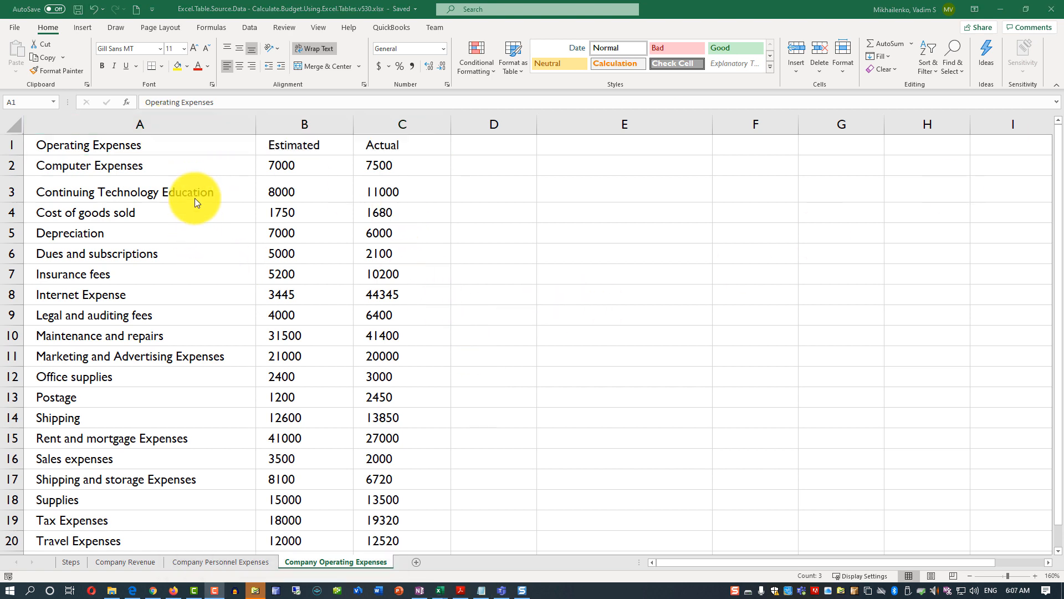
pyautogui.click(134, 149)
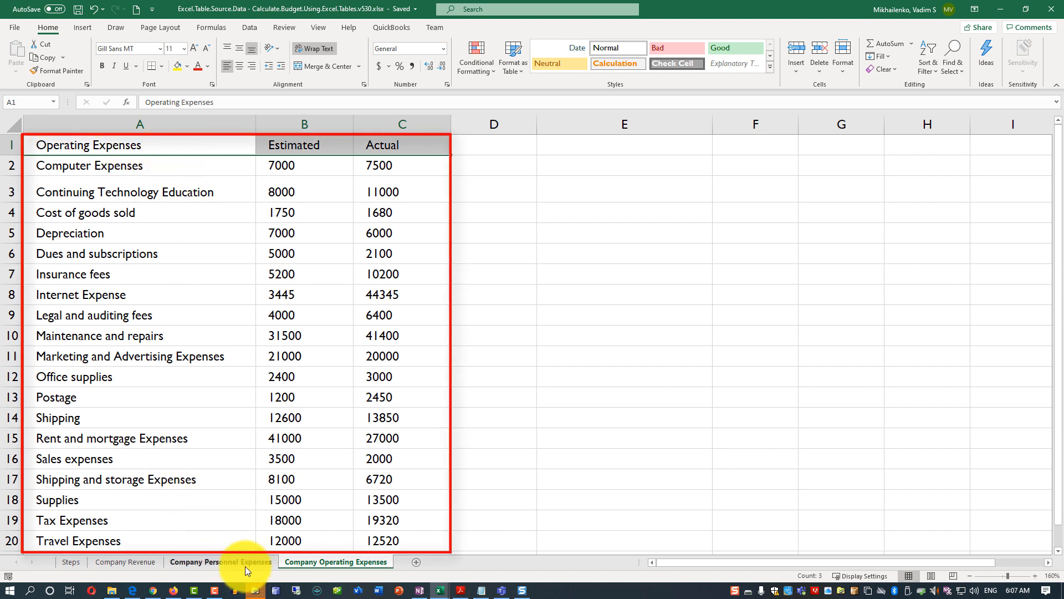
pyautogui.moveTo(119, 144); pyautogui.dragTo(433, 469)
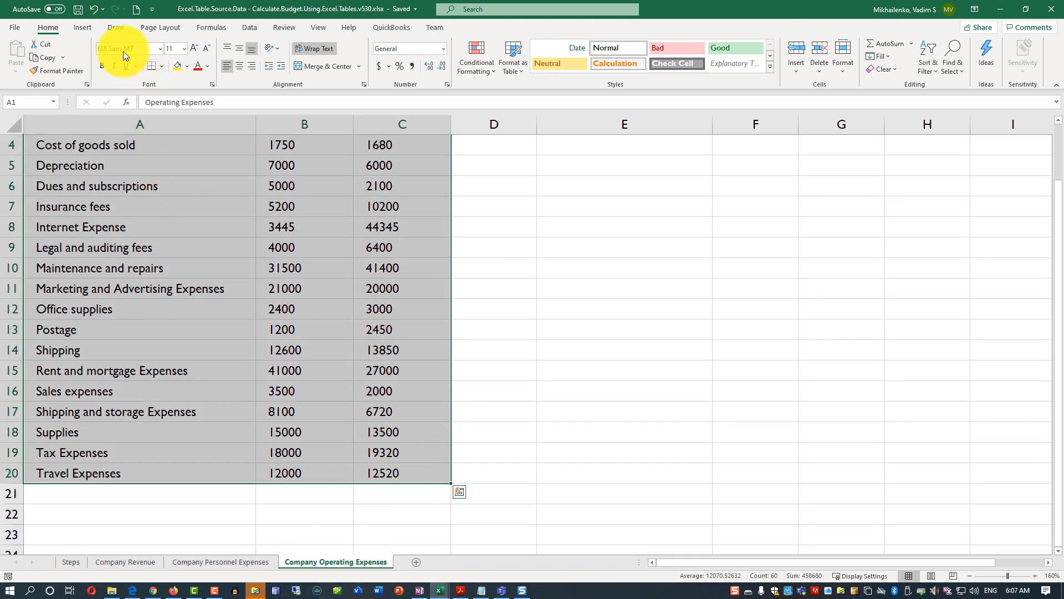
pyautogui.click(88, 27)
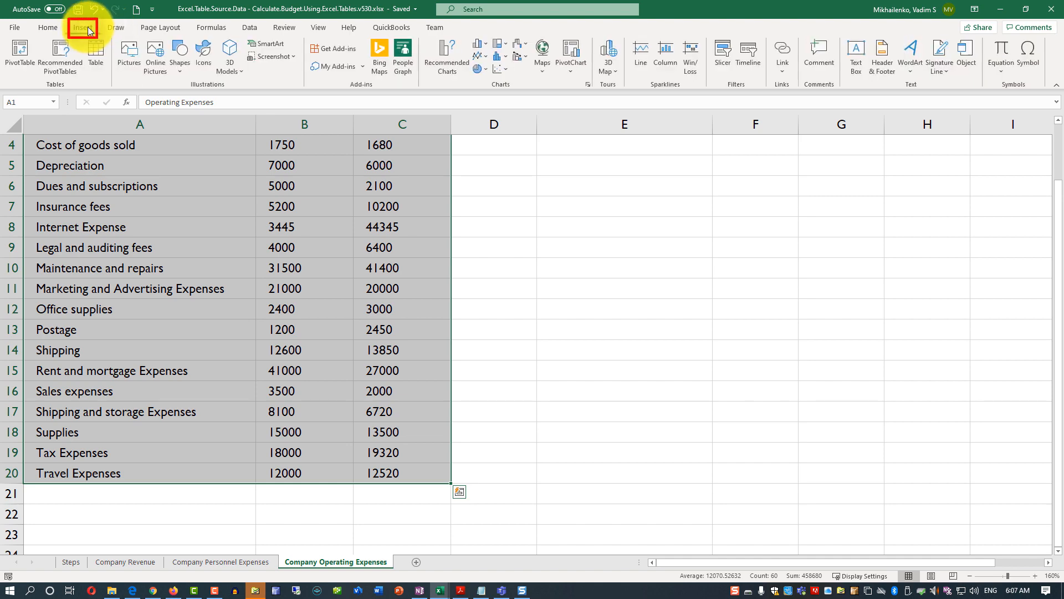
pyautogui.click(97, 63)
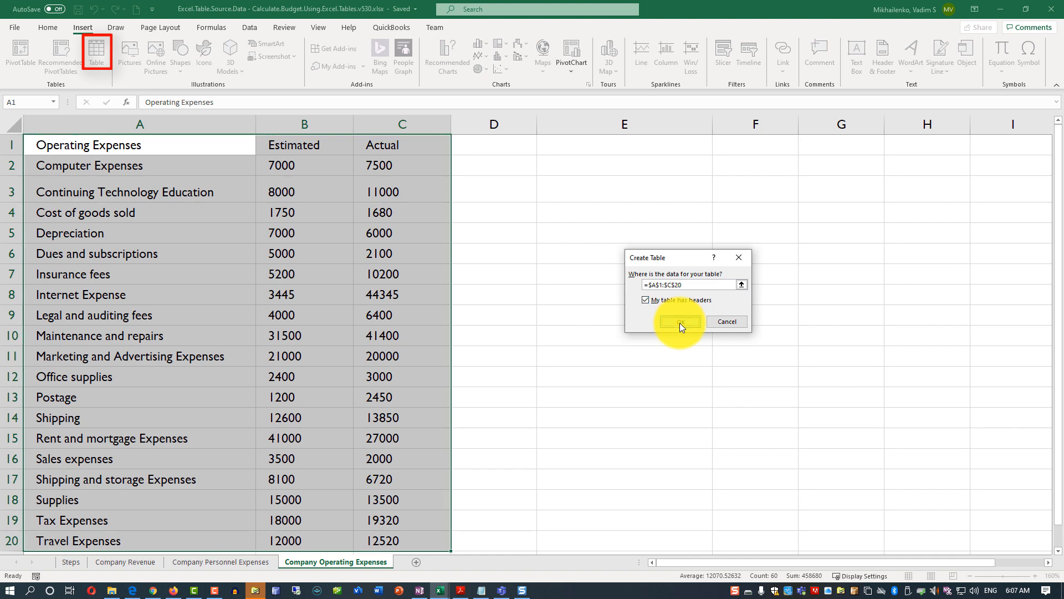
pyautogui.click(680, 322)
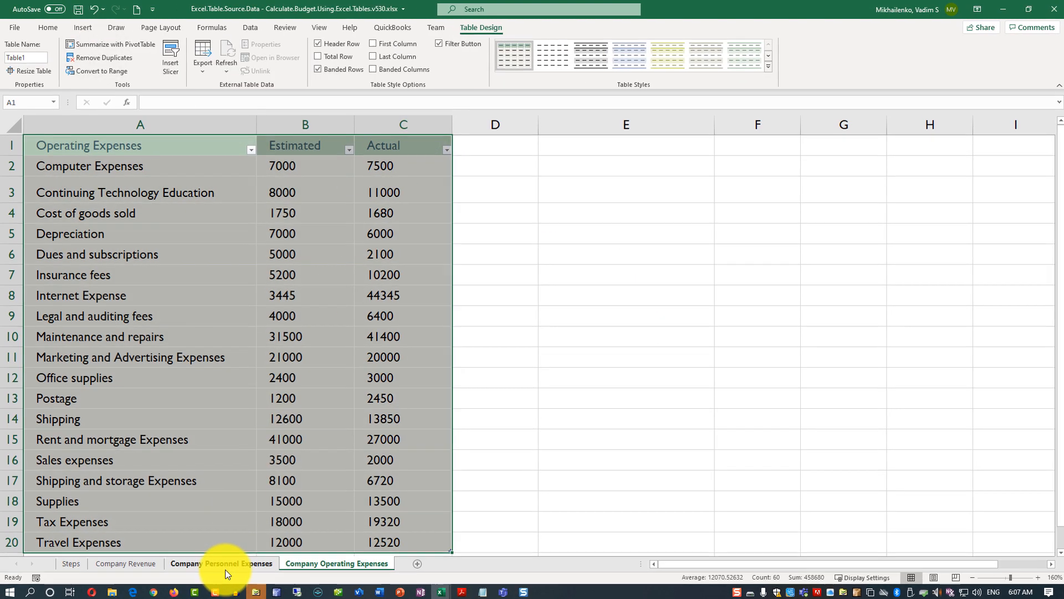
# Convert the range A1:C6 on the Company Personnel Expenses sheet into a table with headers.
pyautogui.click(224, 568)
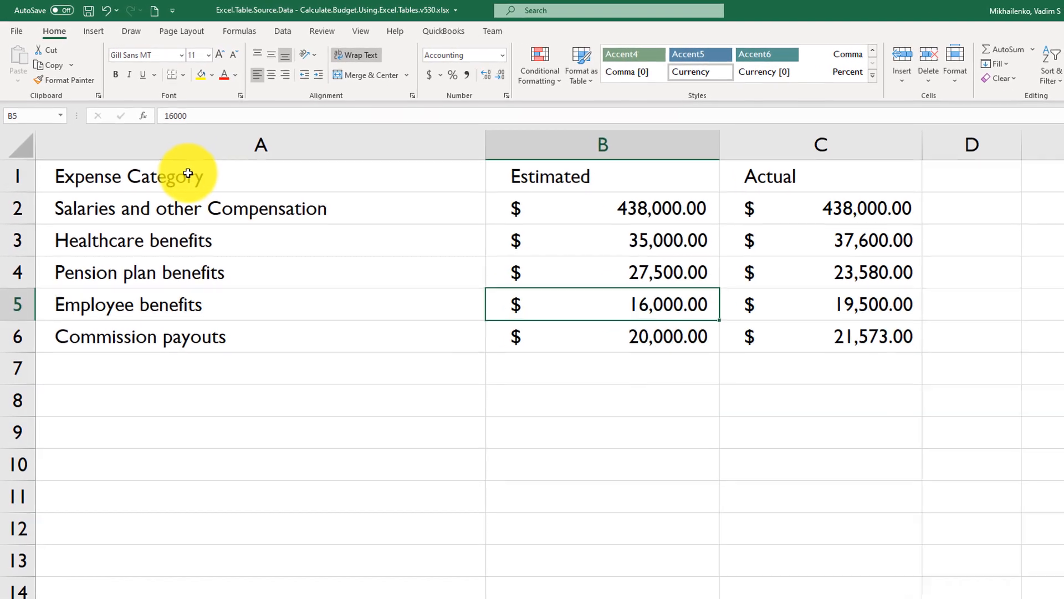
pyautogui.moveTo(183, 167); pyautogui.dragTo(826, 321)
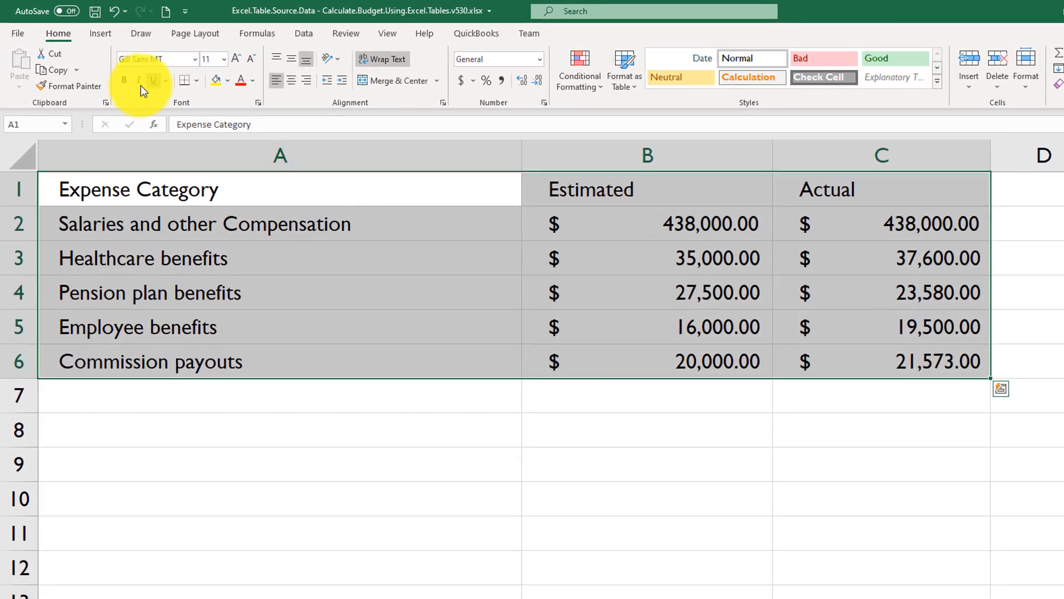
pyautogui.hotkey('ctrl', 't')
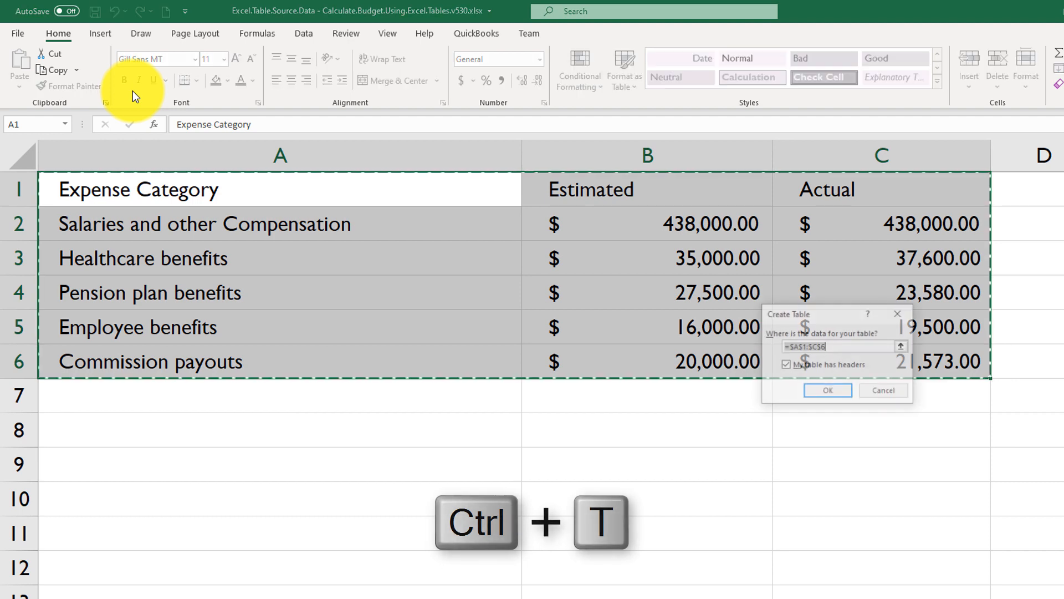
pyautogui.click(830, 392)
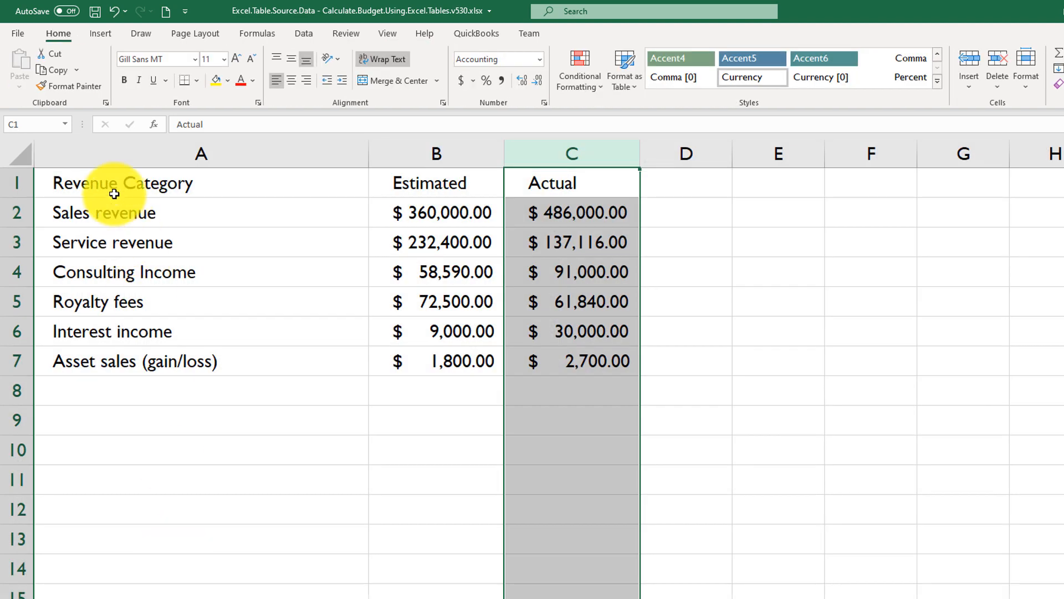
# Convert the range A1:C7 on the Company Revenue sheet into a table with headers and add a total row.
pyautogui.moveTo(111, 188); pyautogui.dragTo(596, 360)
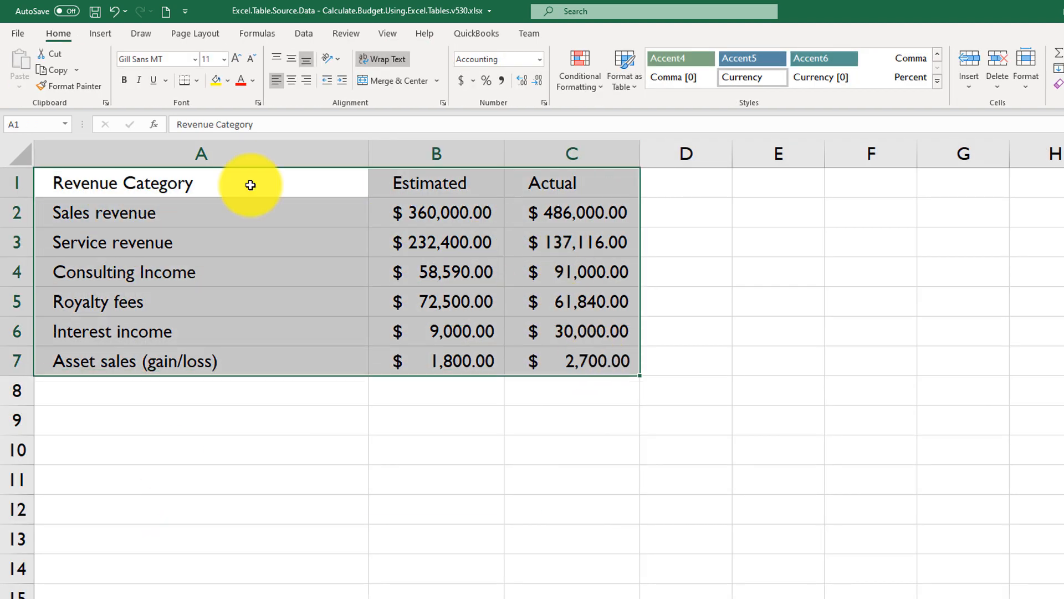
pyautogui.click(102, 34)
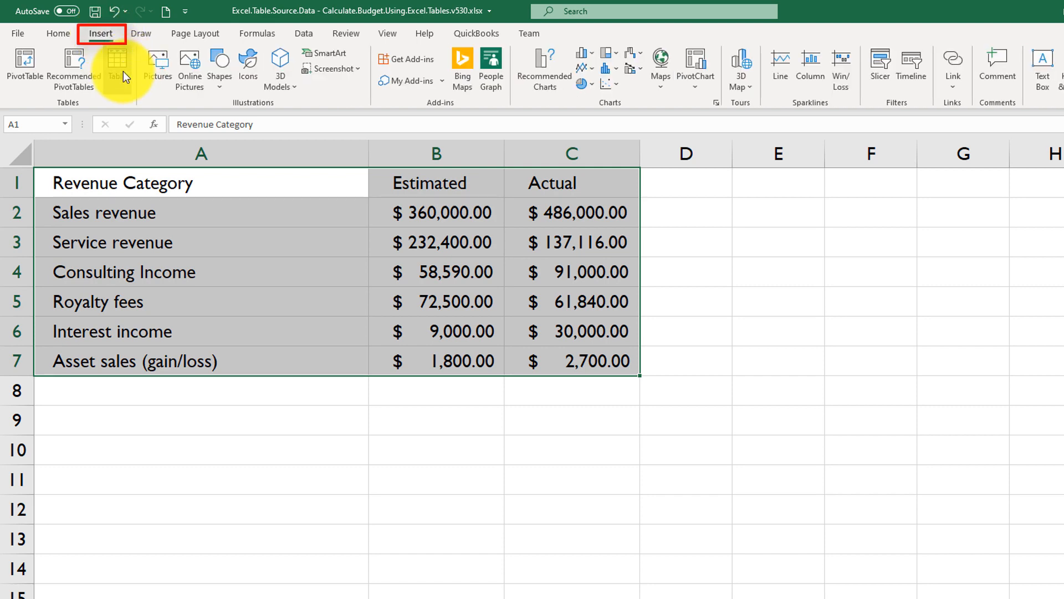
pyautogui.click(122, 70)
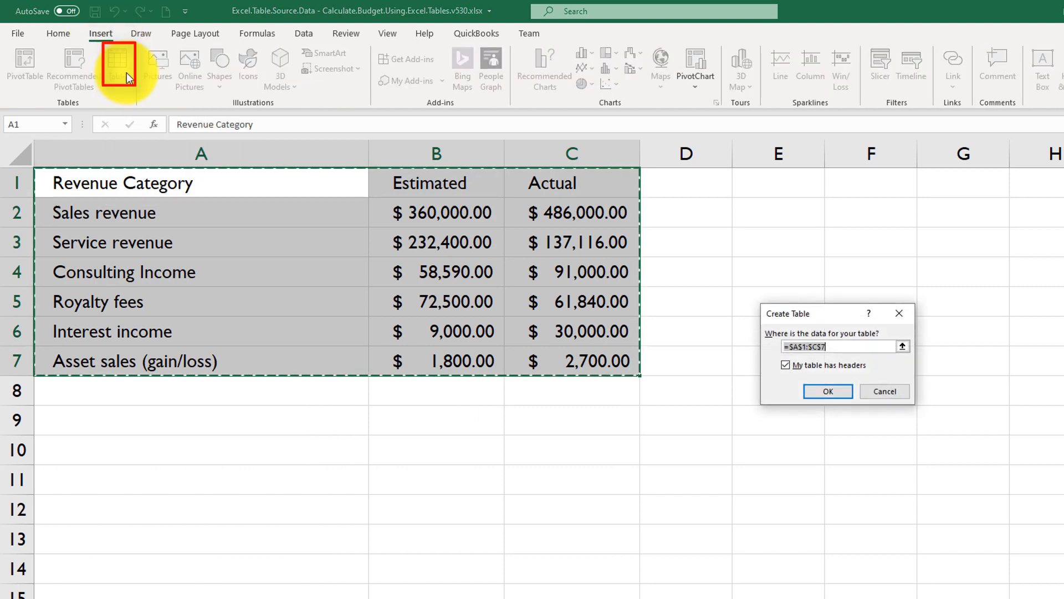
pyautogui.click(833, 393)
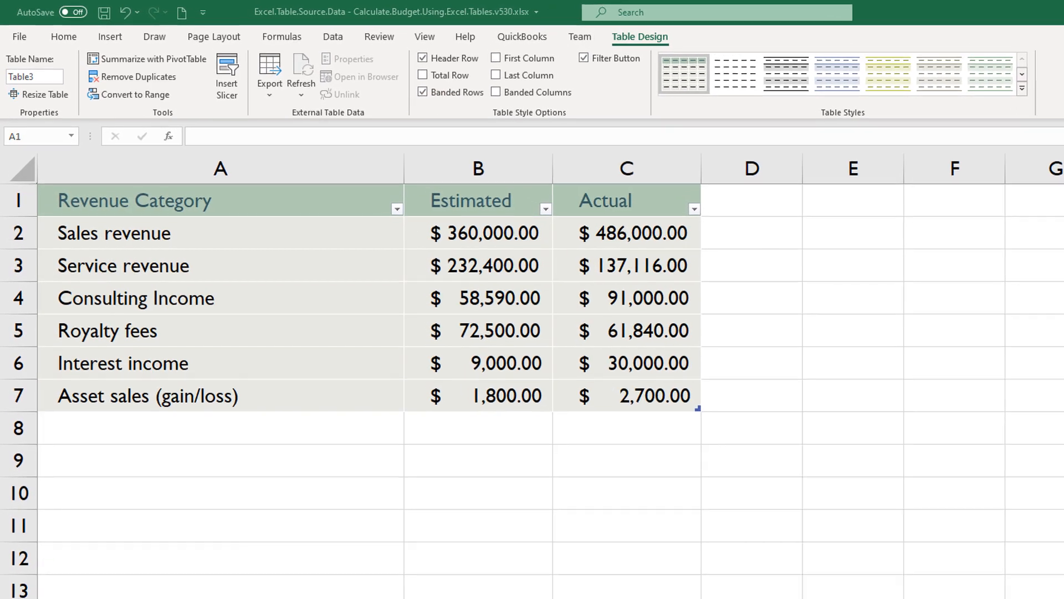
pyautogui.click(535, 404)
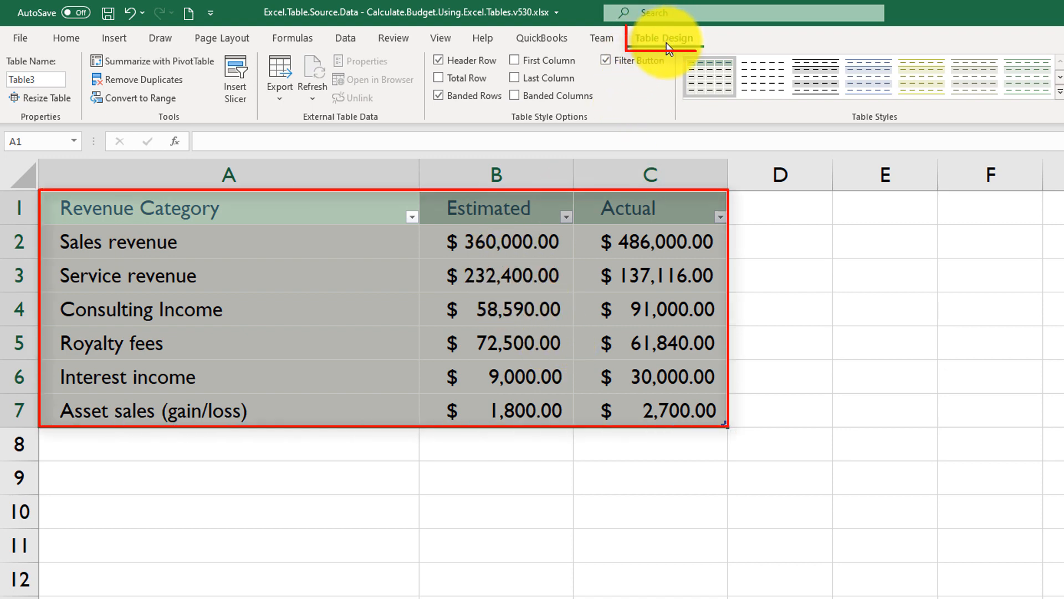
pyautogui.click(443, 78)
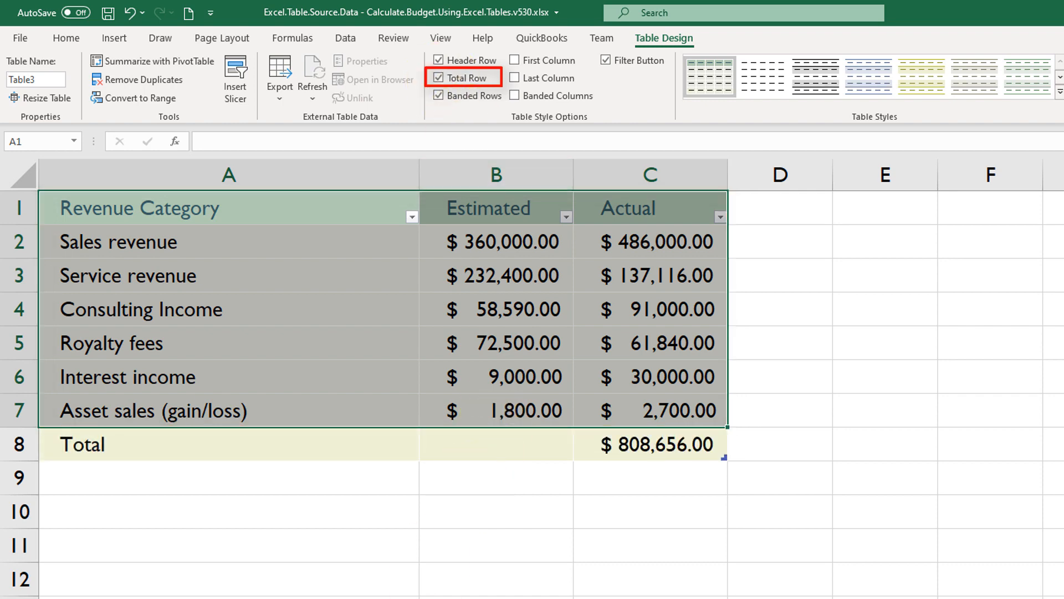
# Examine the total row cells of the revenue table and the formula behind the Actual total in C8.
pyautogui.click(497, 443)
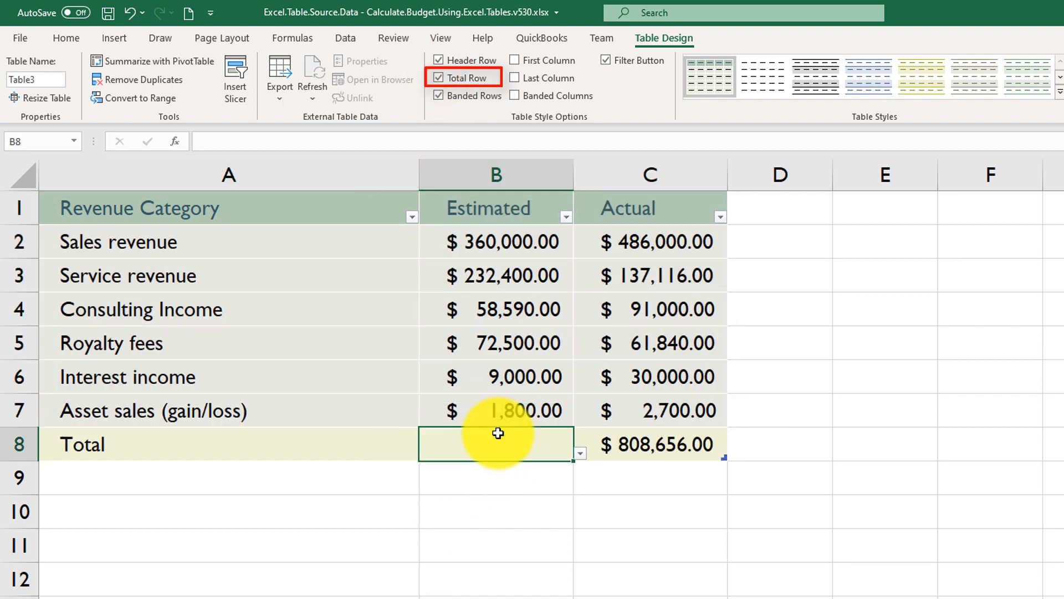
pyautogui.click(631, 444)
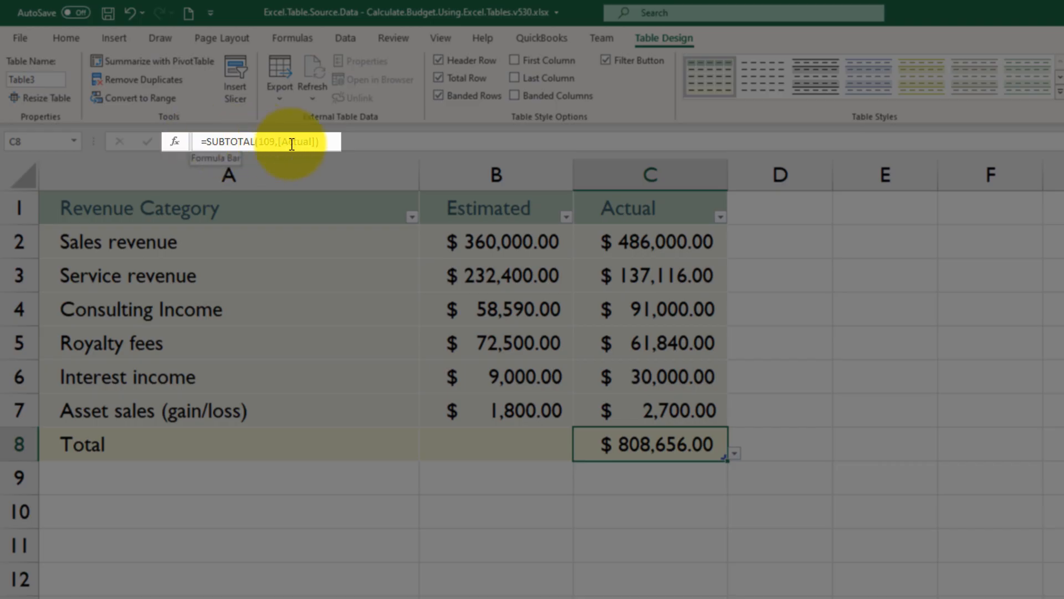
pyautogui.click(339, 140)
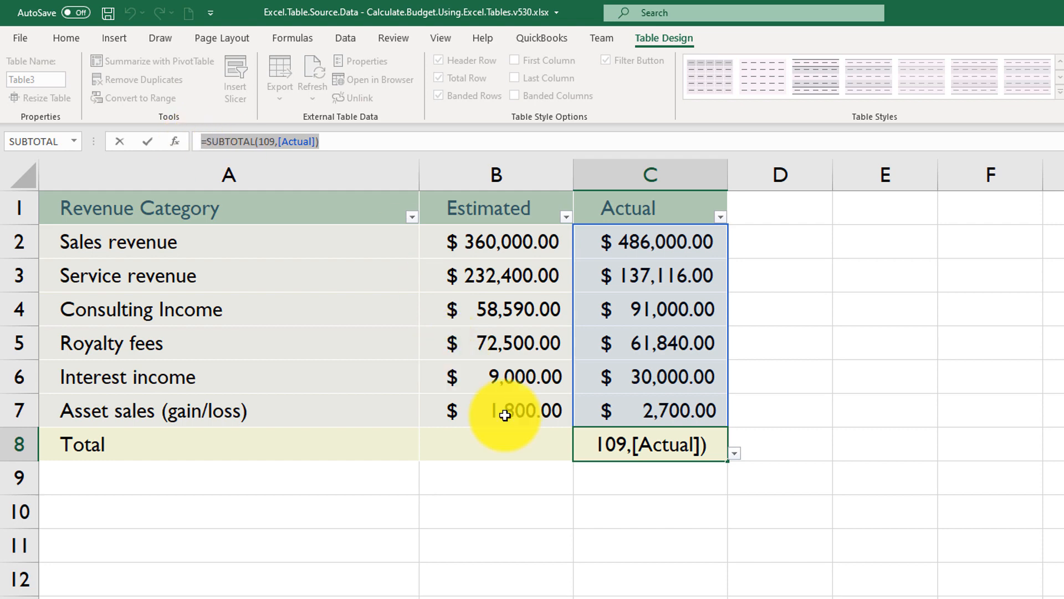
pyautogui.click(620, 513)
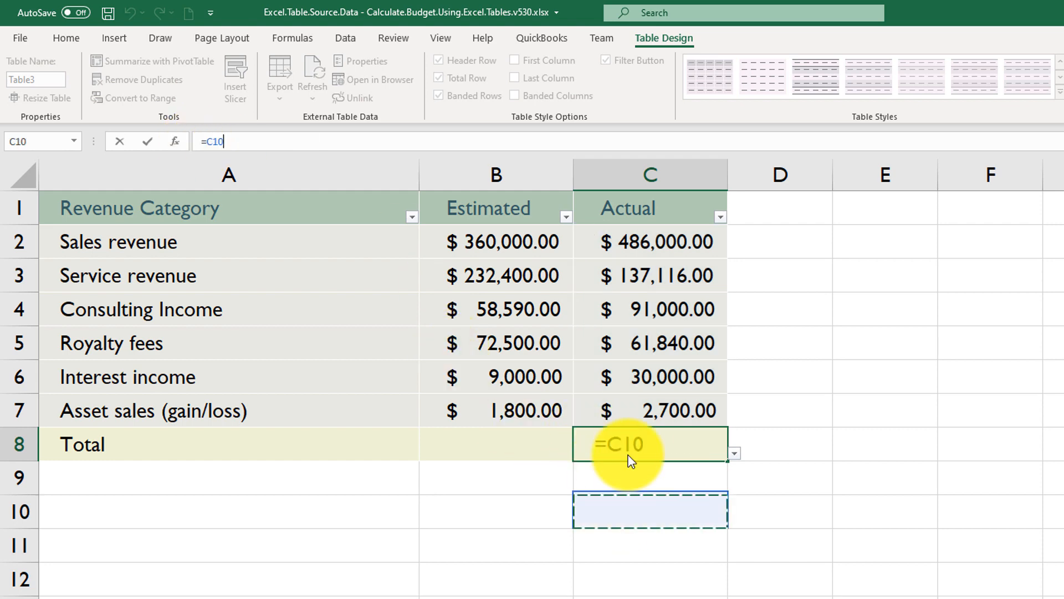
pyautogui.press('Escape')
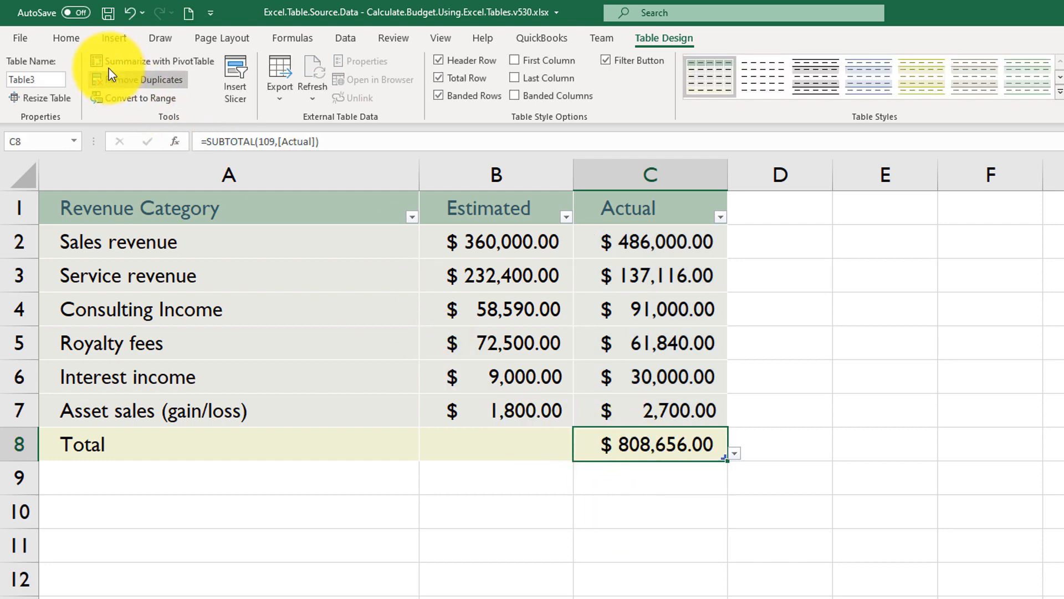
# Copy the Actual total formula from C8 into the Estimated total cell B8.
pyautogui.click(58, 37)
pyautogui.click(68, 81)
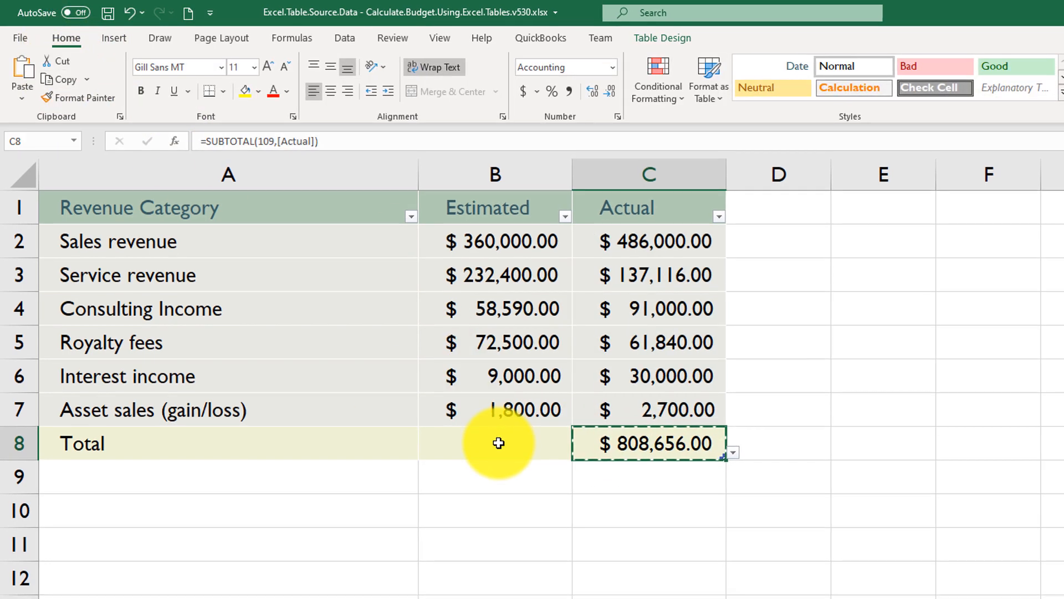
pyautogui.click(497, 442)
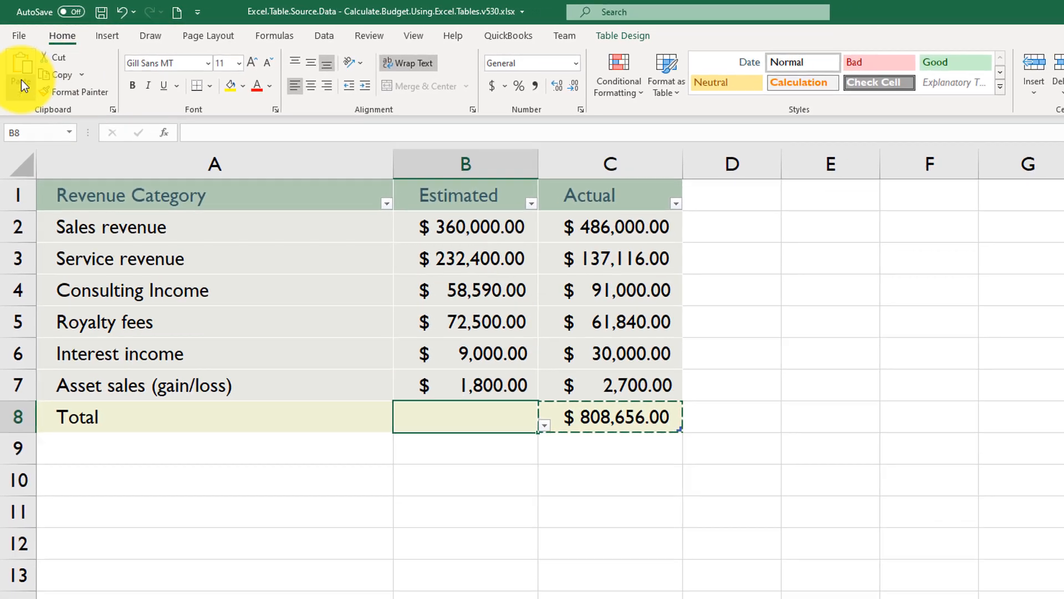
pyautogui.click(20, 72)
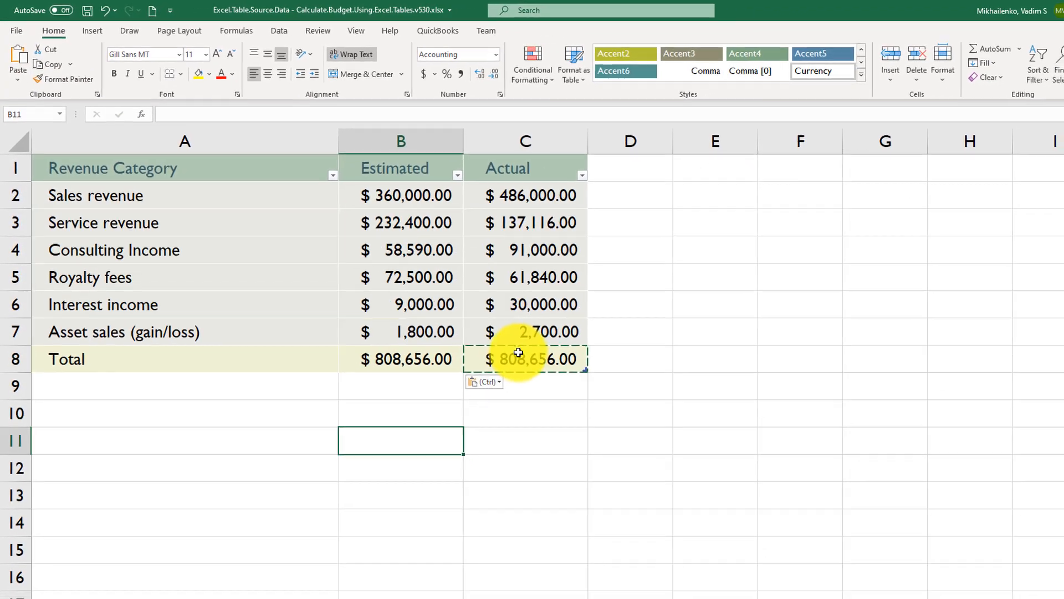
pyautogui.press('Escape')
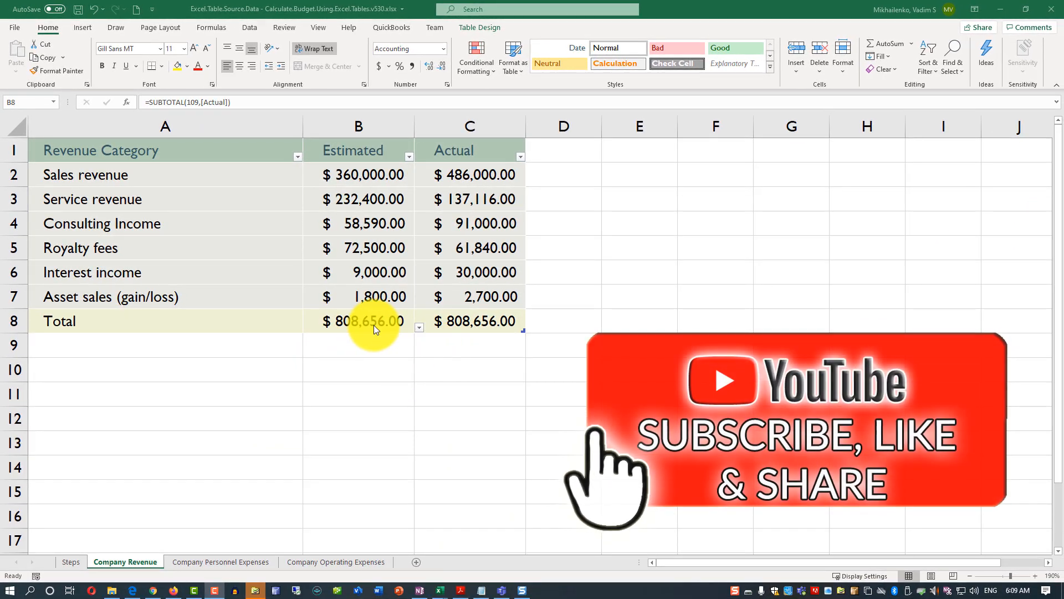
# Change the Estimated total formula in B8 to =SUBTOTAL(109,[Estimated]).
pyautogui.click(379, 321)
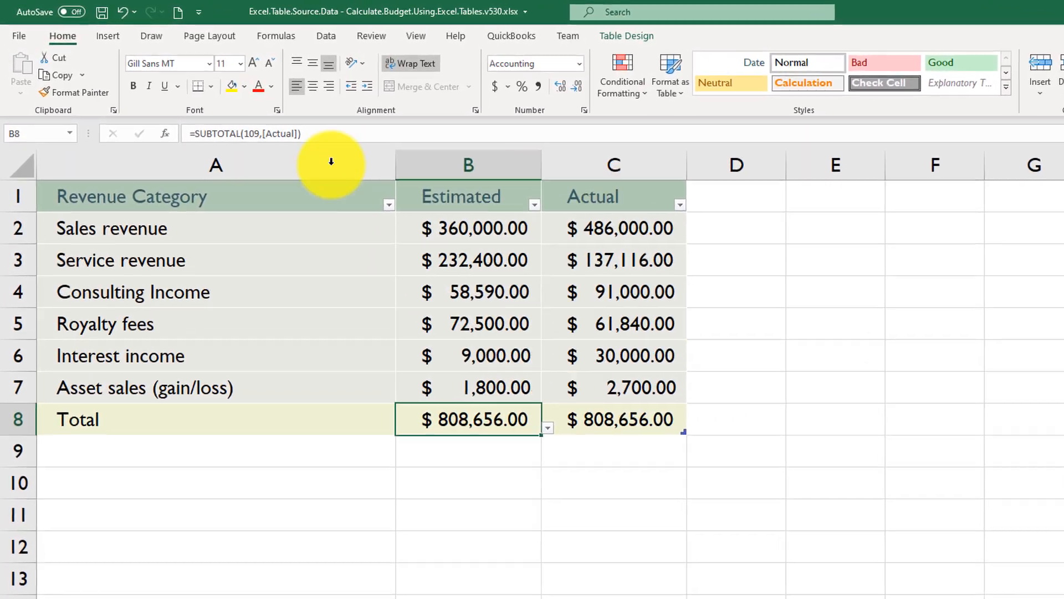
pyautogui.click(277, 133)
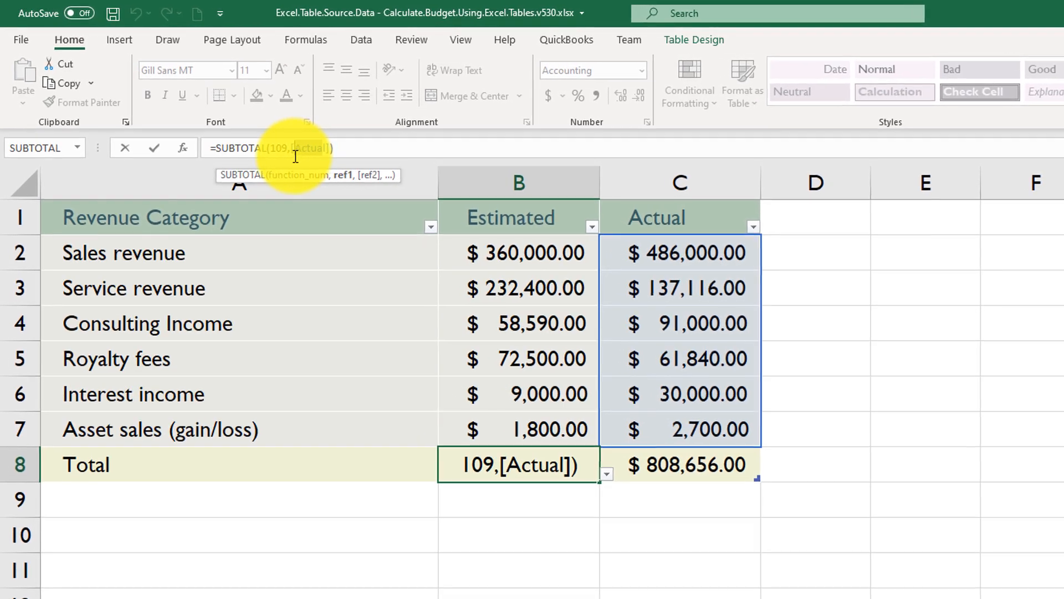
pyautogui.write('Es')
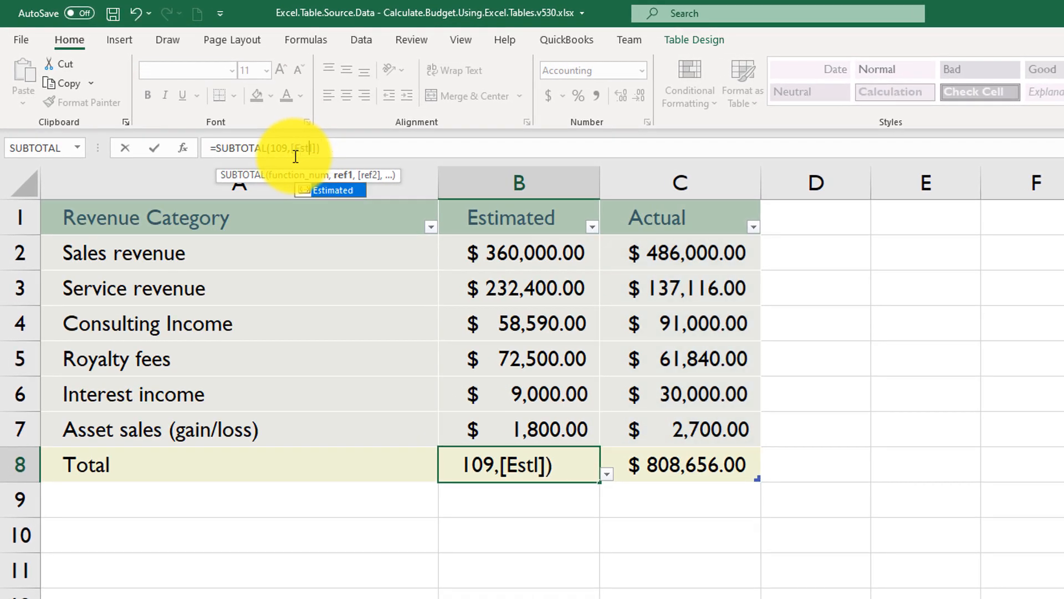
pyautogui.write('t')
pyautogui.doubleClick(329, 190)
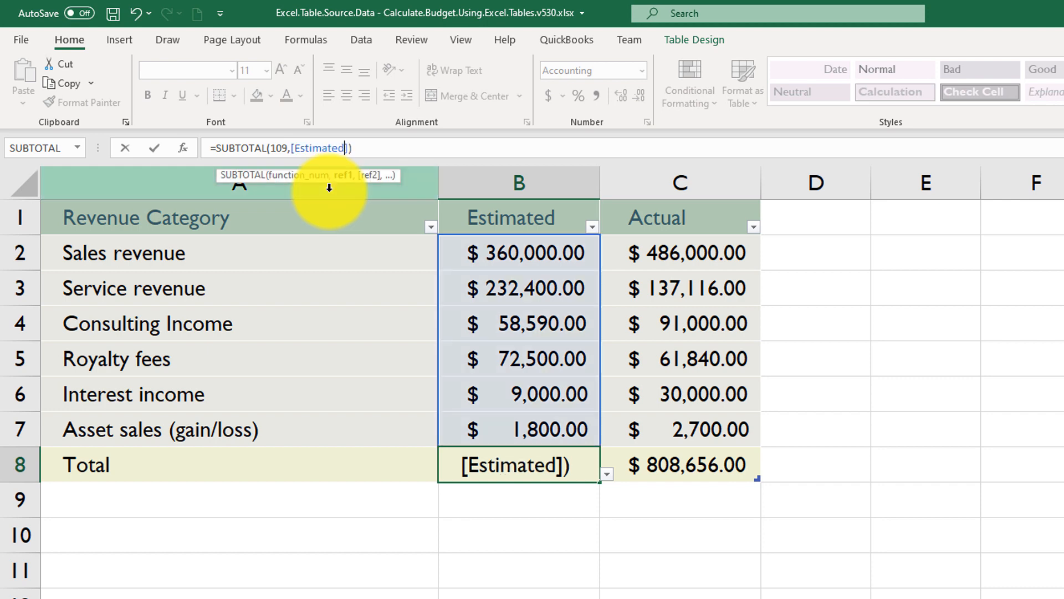
pyautogui.press('Return')
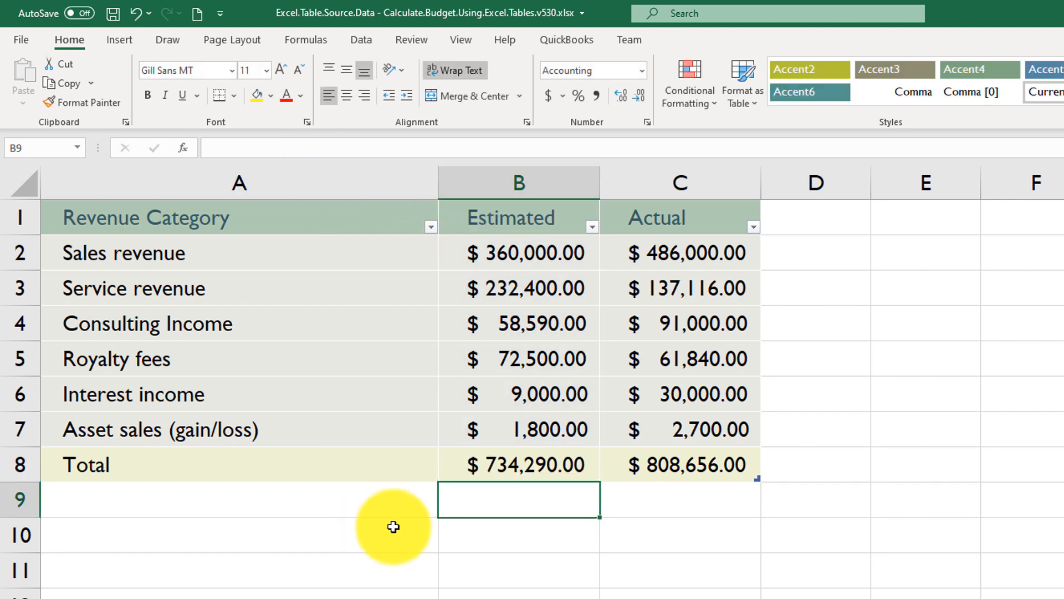
# Add a total row to the personnel expenses table on the Company Personnel Expenses sheet.
pyautogui.click(509, 458)
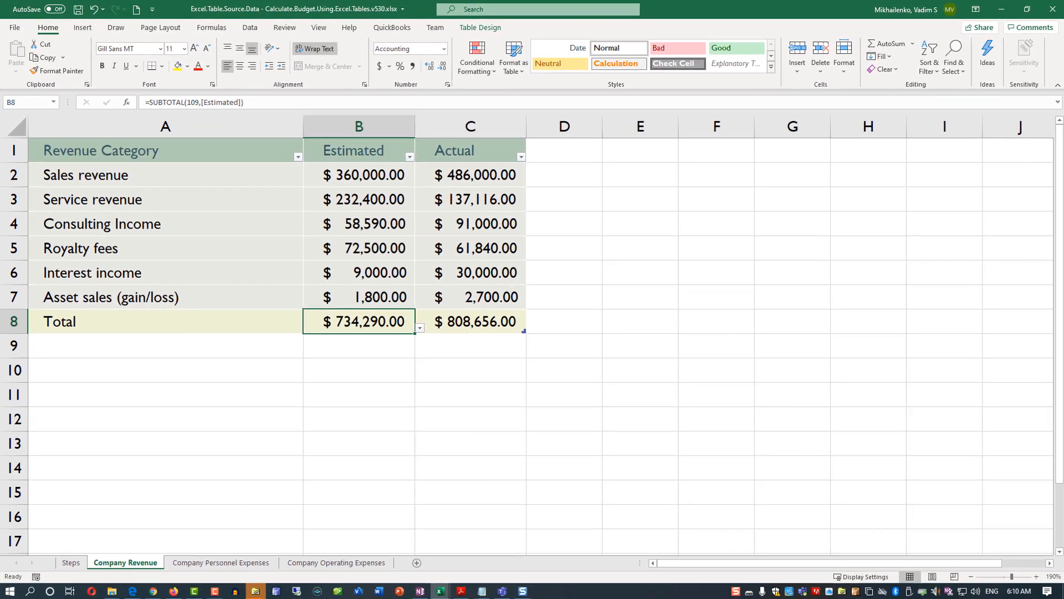
pyautogui.click(211, 563)
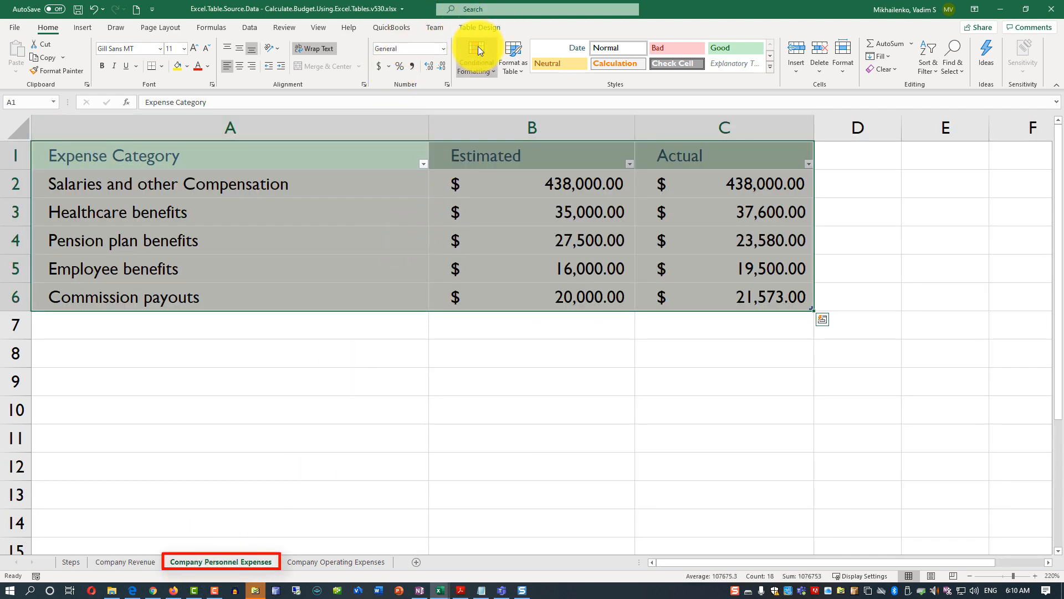
pyautogui.click(480, 27)
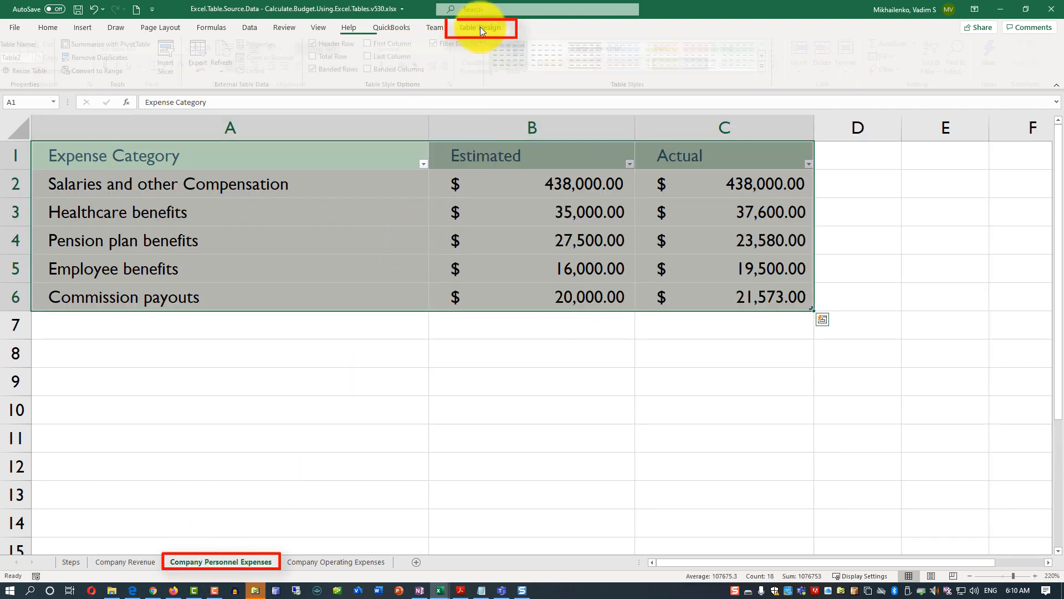
pyautogui.click(317, 58)
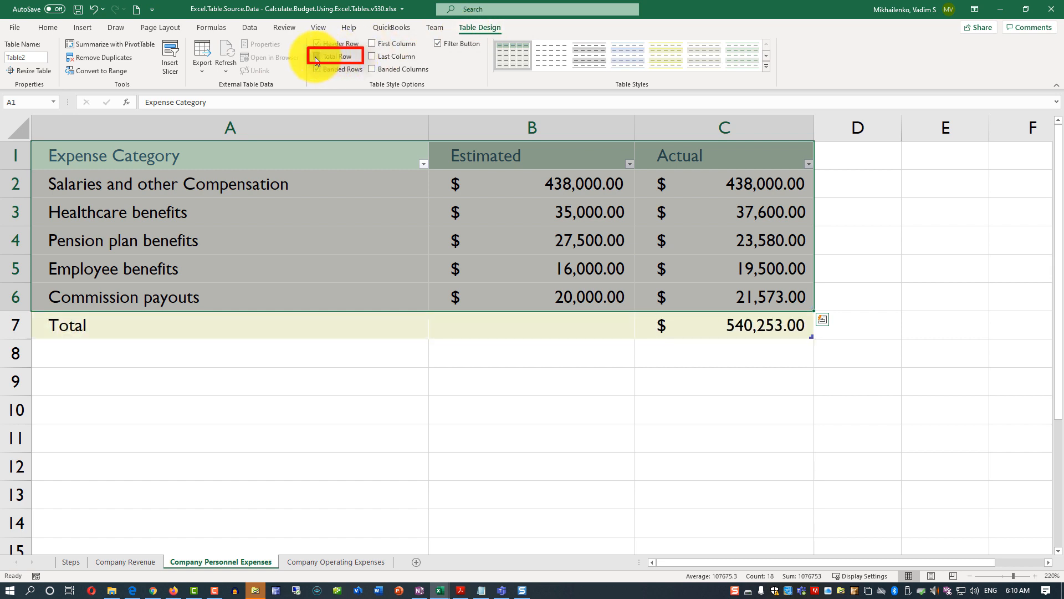
# Copy the Actual total formula from C7 into B7 and change it to =SUBTOTAL(109,[Estimated]).
pyautogui.click(747, 331)
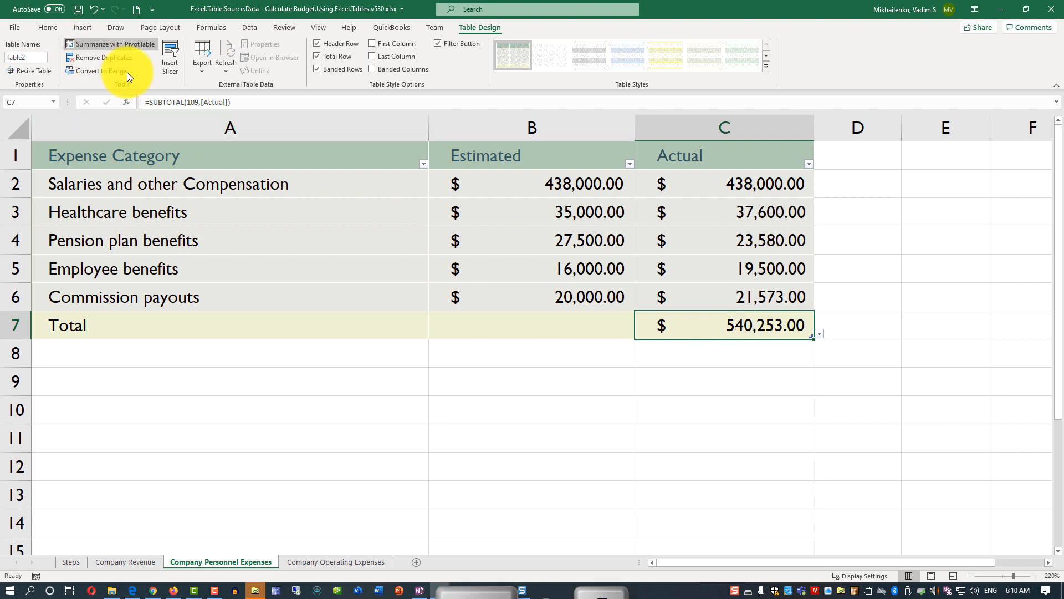
pyautogui.hotkey('ctrl', 'c')
pyautogui.click(544, 323)
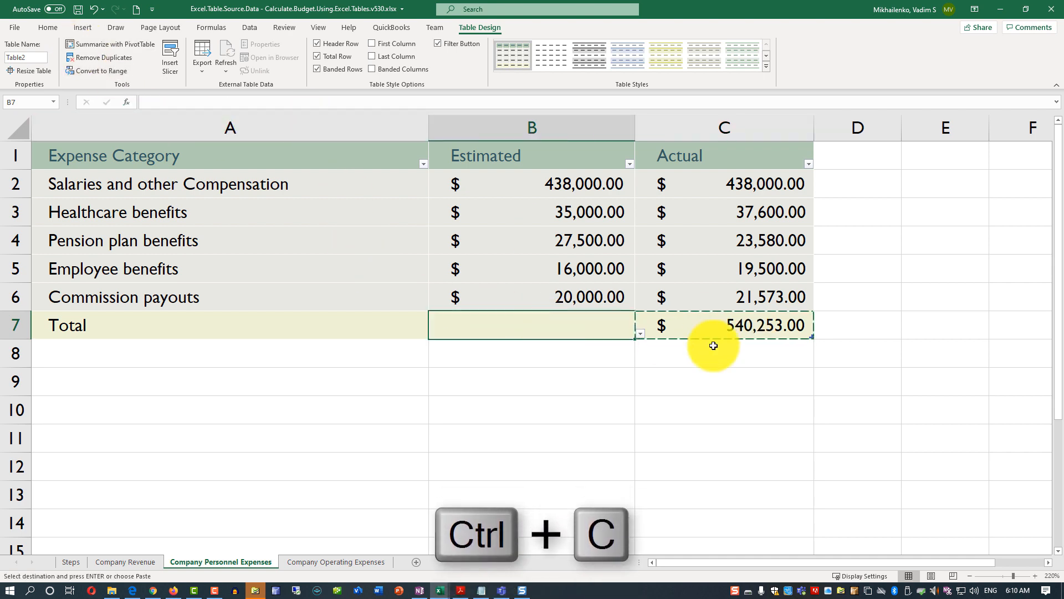
pyautogui.hotkey('ctrl', 'v')
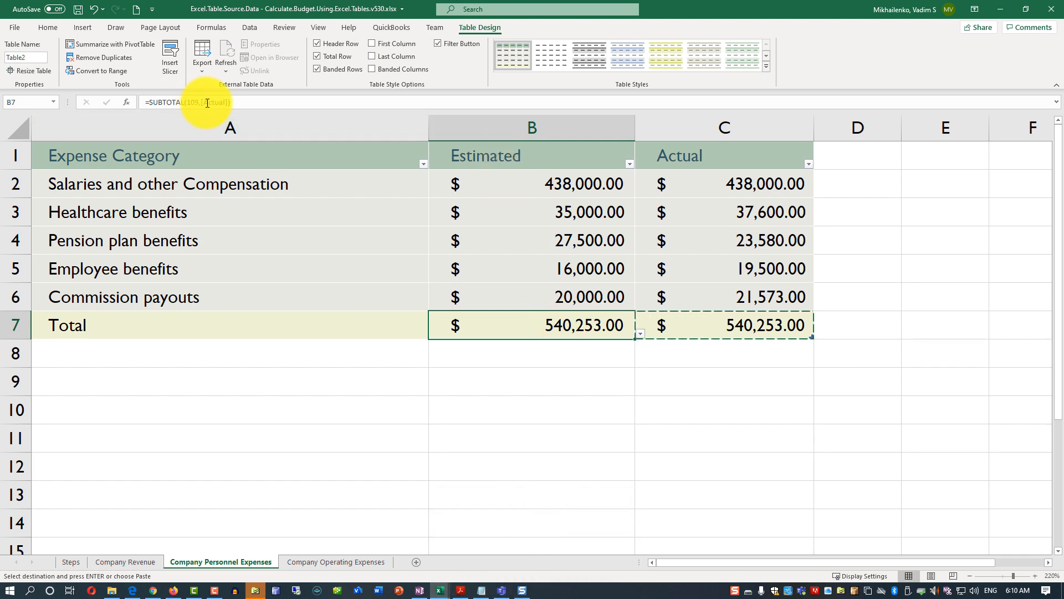
pyautogui.doubleClick(207, 103)
pyautogui.write('Estimated')
pyautogui.press('Return')
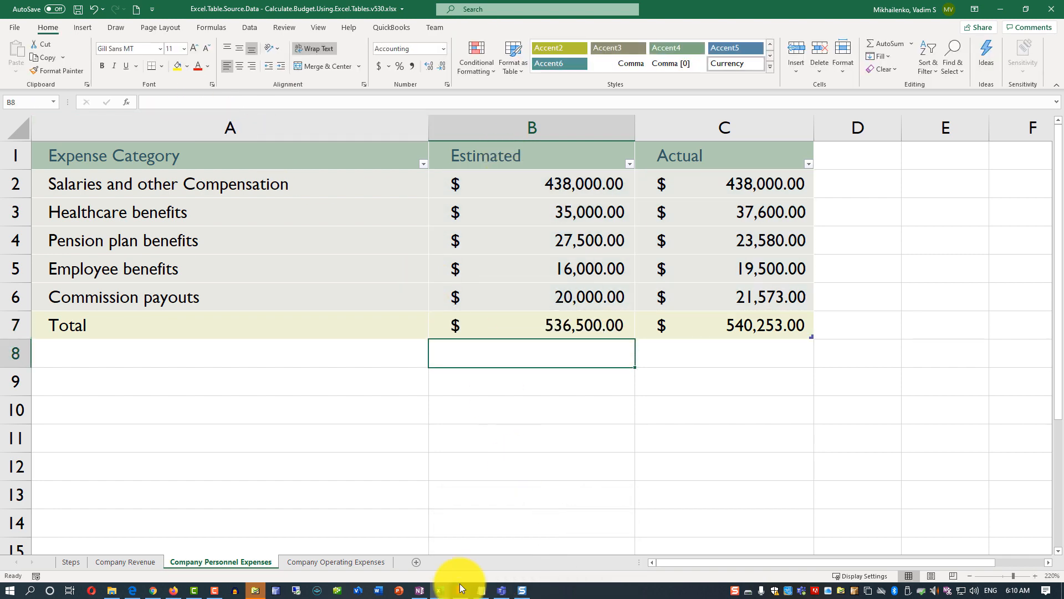
# Add a total row to the operating expenses table on the Company Operating Expenses sheet.
pyautogui.click(348, 563)
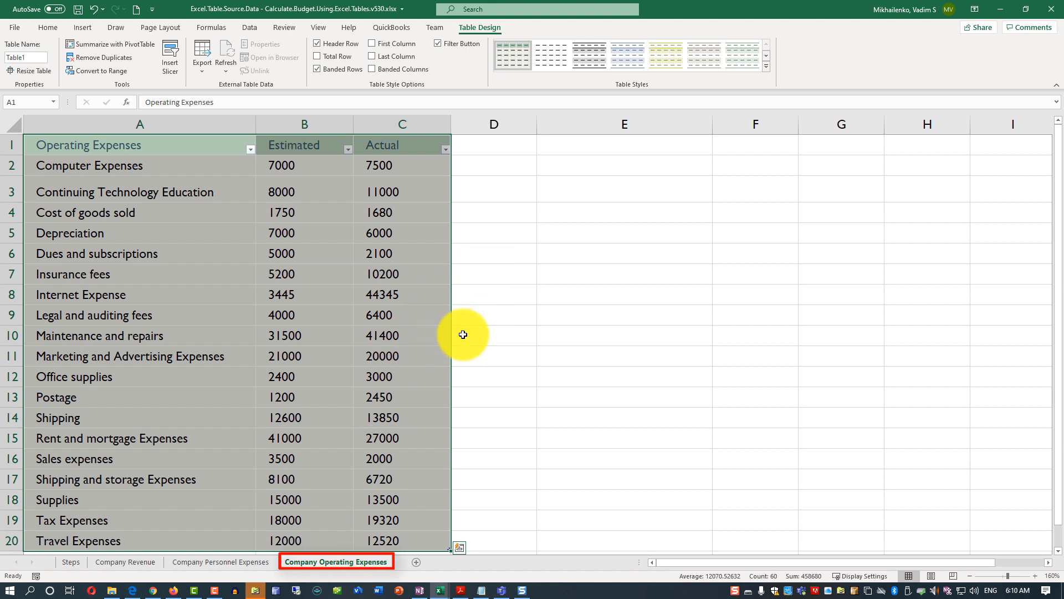
pyautogui.scroll(-2, 458, 332)
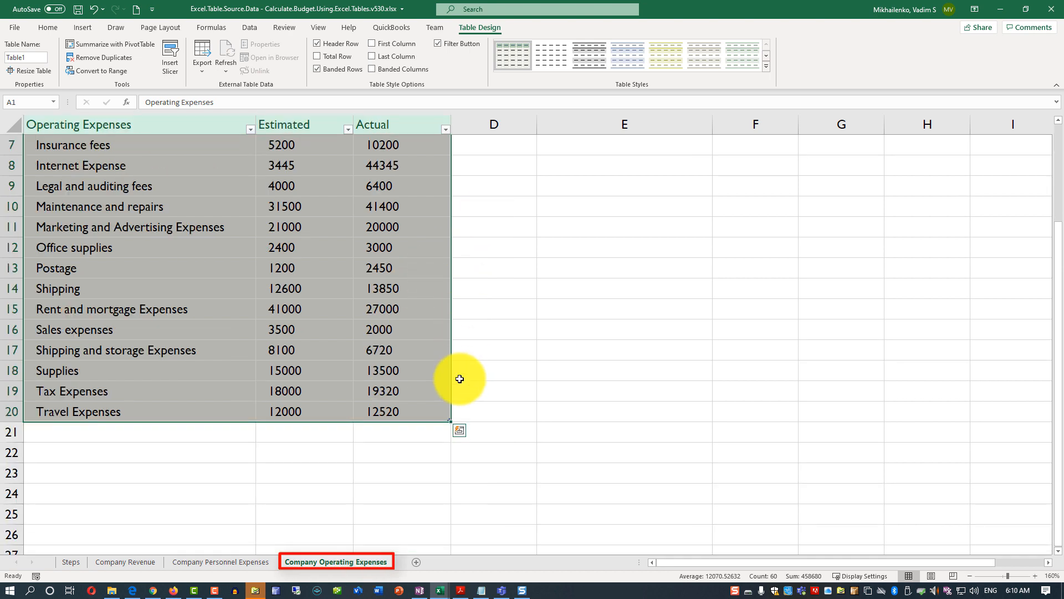
pyautogui.click(316, 57)
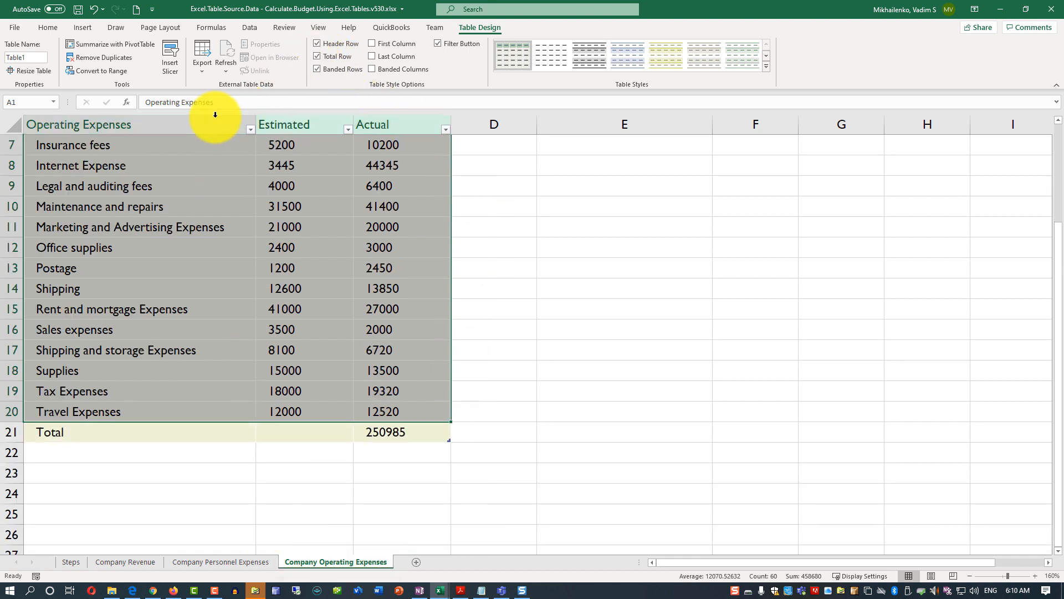
# Copy the Actual total formula from C21 into B21 and change it to =SUBTOTAL(109,[Estimated]).
pyautogui.click(381, 435)
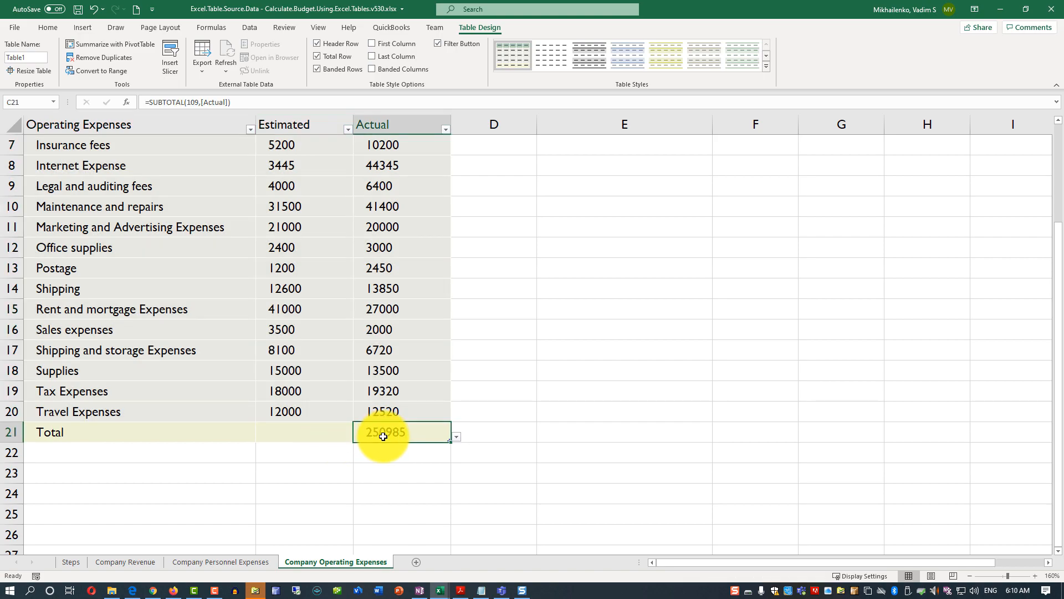
pyautogui.hotkey('ctrl', 'c')
pyautogui.click(326, 436)
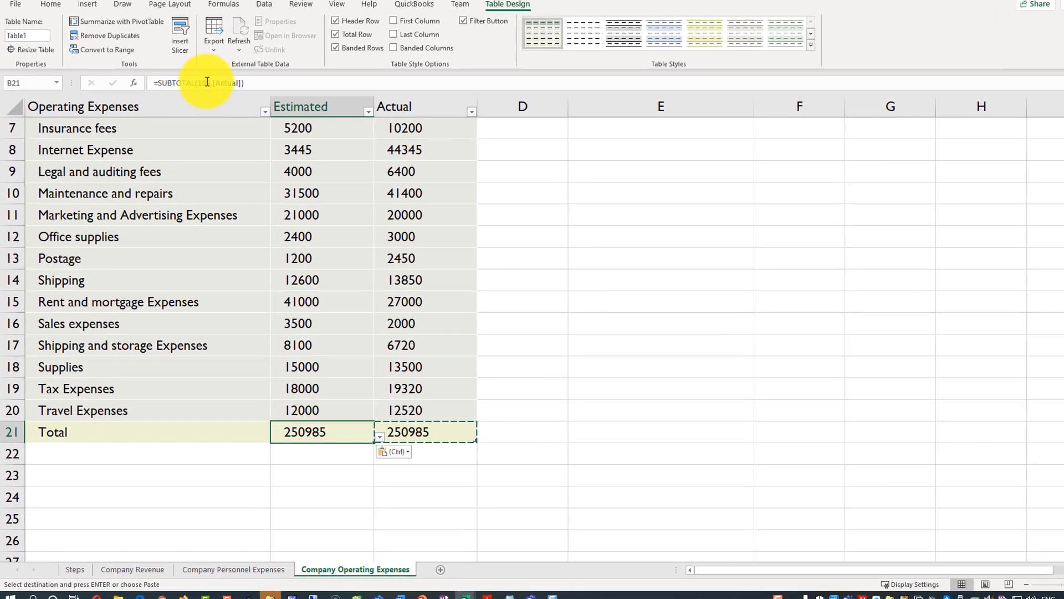
pyautogui.click(233, 91)
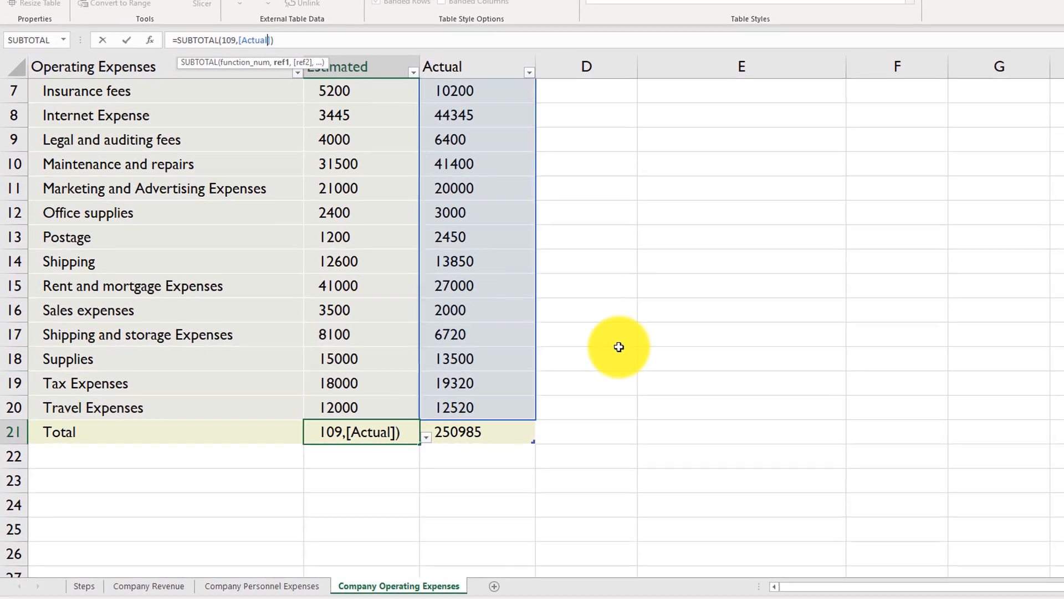
pyautogui.press('BackSpace')
pyautogui.press('BackSpace')
pyautogui.press('BackSpace')
pyautogui.press('BackSpace')
pyautogui.press('BackSpace')
pyautogui.press('BackSpace')
pyautogui.write('Estimated')
pyautogui.press('Return')
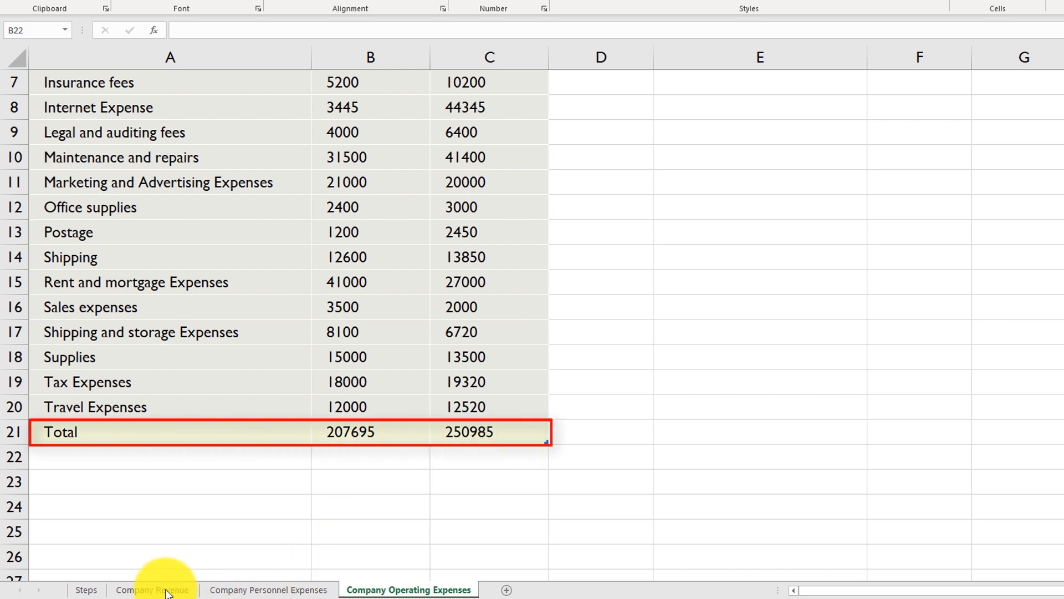
# Add a new worksheet after the Company Operating Expenses sheet.
pyautogui.click(508, 590)
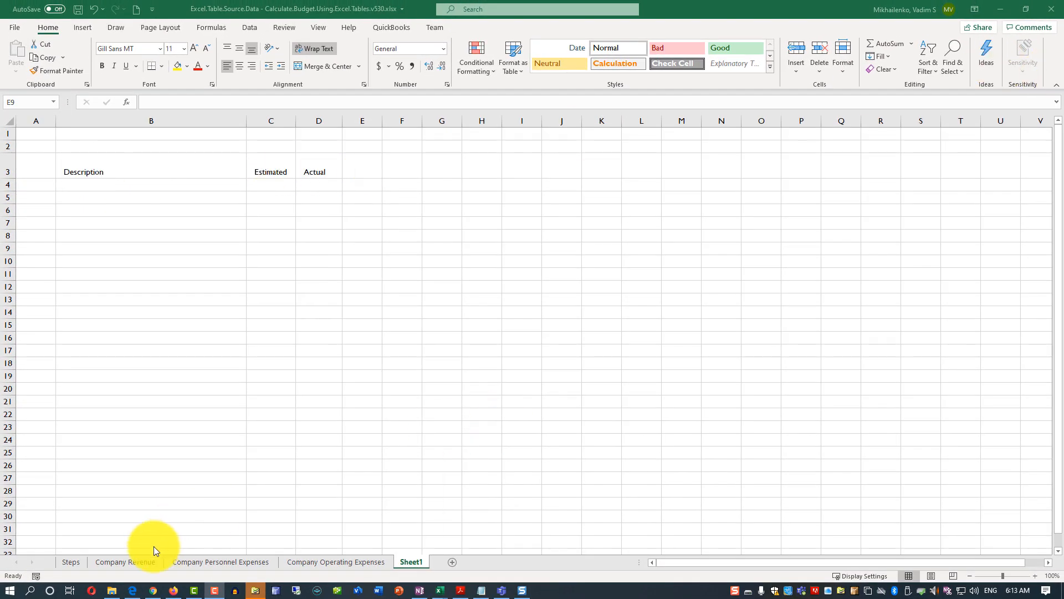
# Rename the table on the Company Revenue sheet as CompanyRevenue.
pyautogui.click(131, 560)
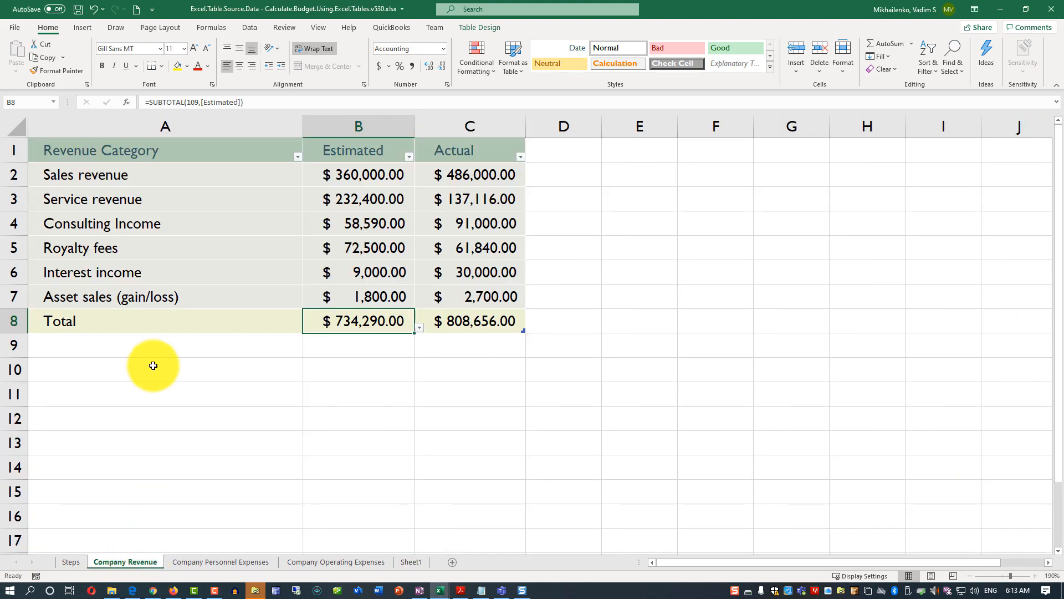
pyautogui.click(137, 248)
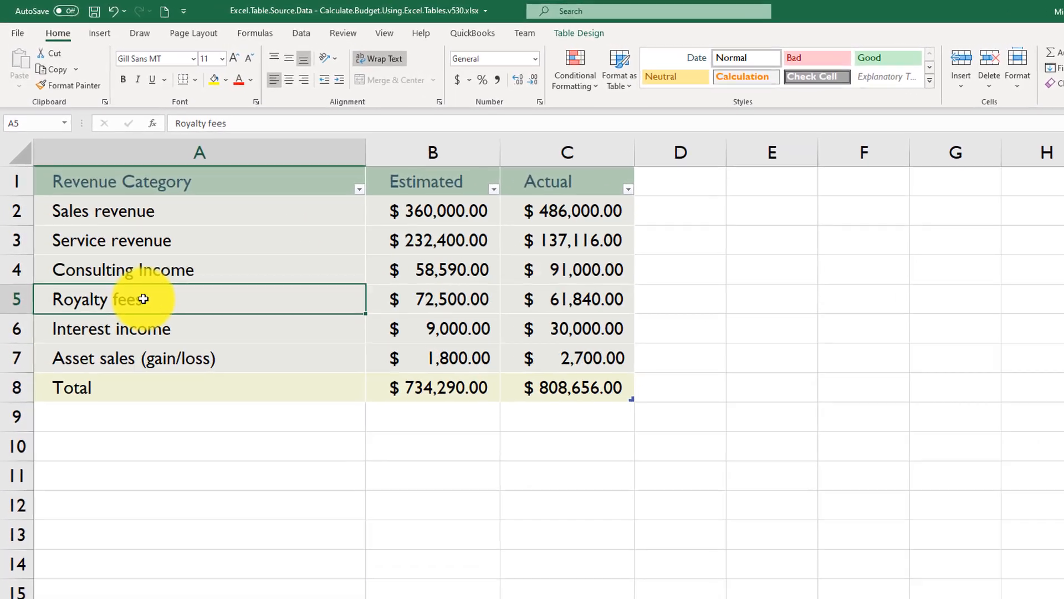
pyautogui.click(579, 33)
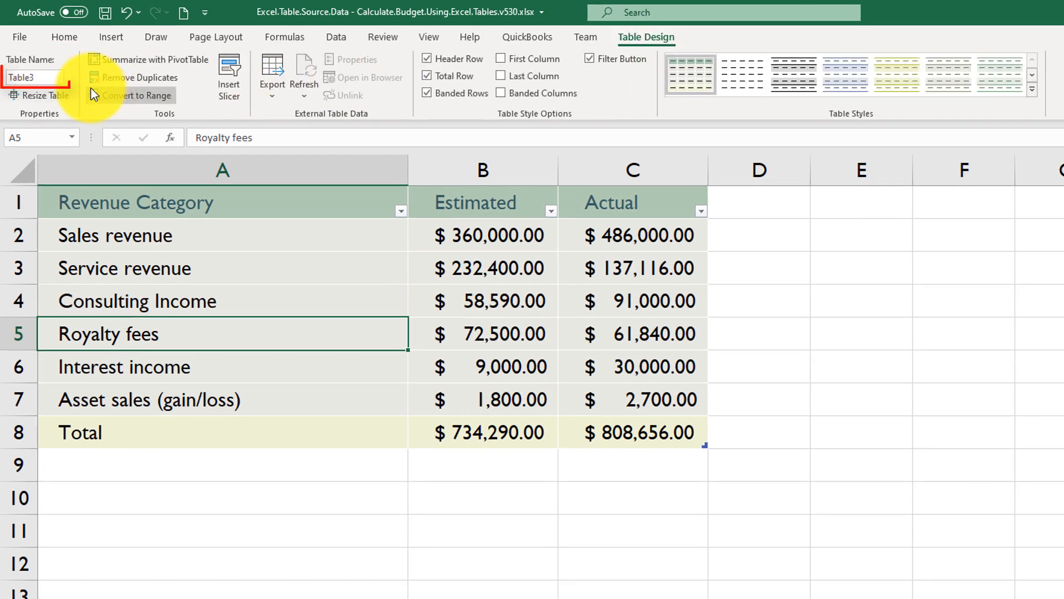
pyautogui.click(41, 78)
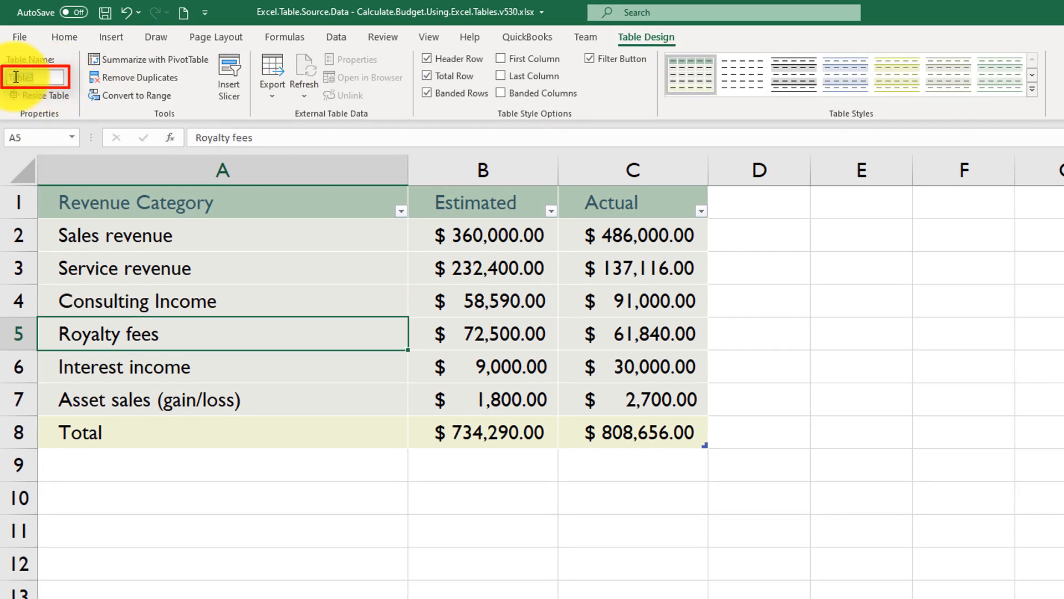
pyautogui.write('C')
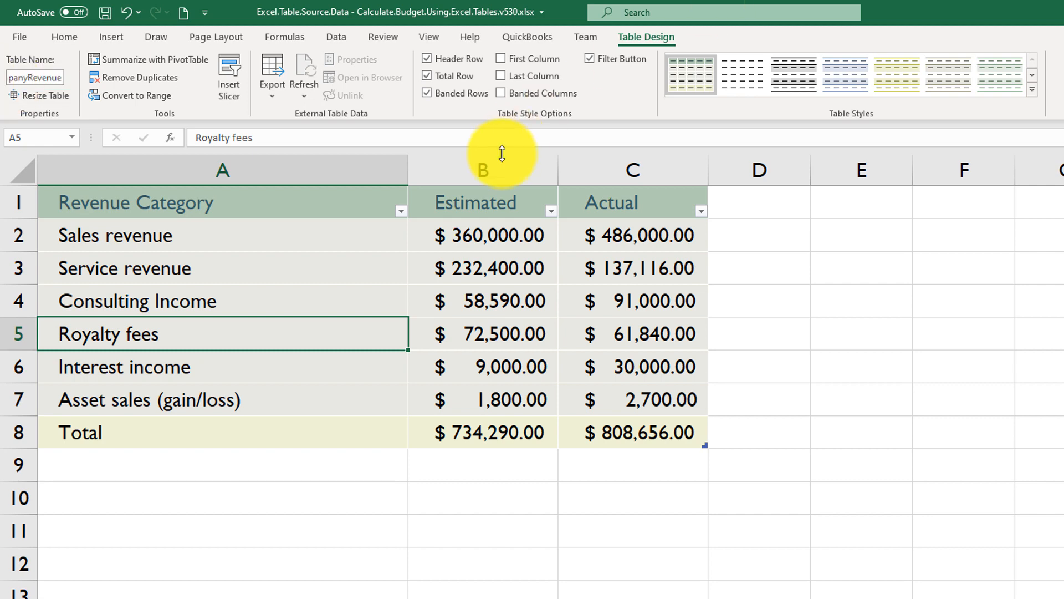
pyautogui.press('Return')
# Rename the table on the Company Personnel Expenses sheet as CompanyPersonnelExpenses.
pyautogui.click(207, 571)
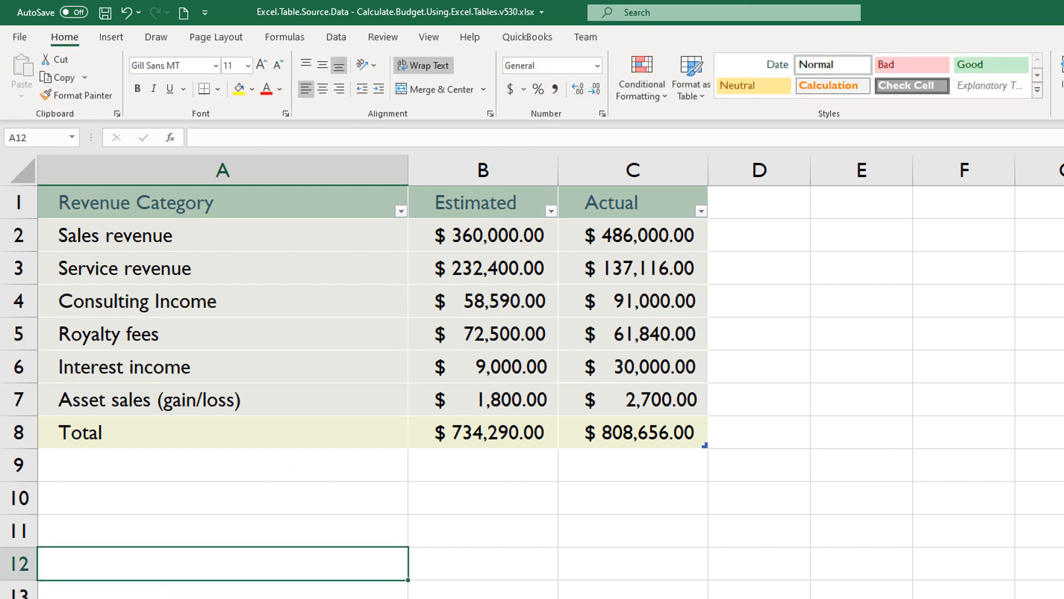
pyautogui.hotkey('ctrl', 'pagedown')
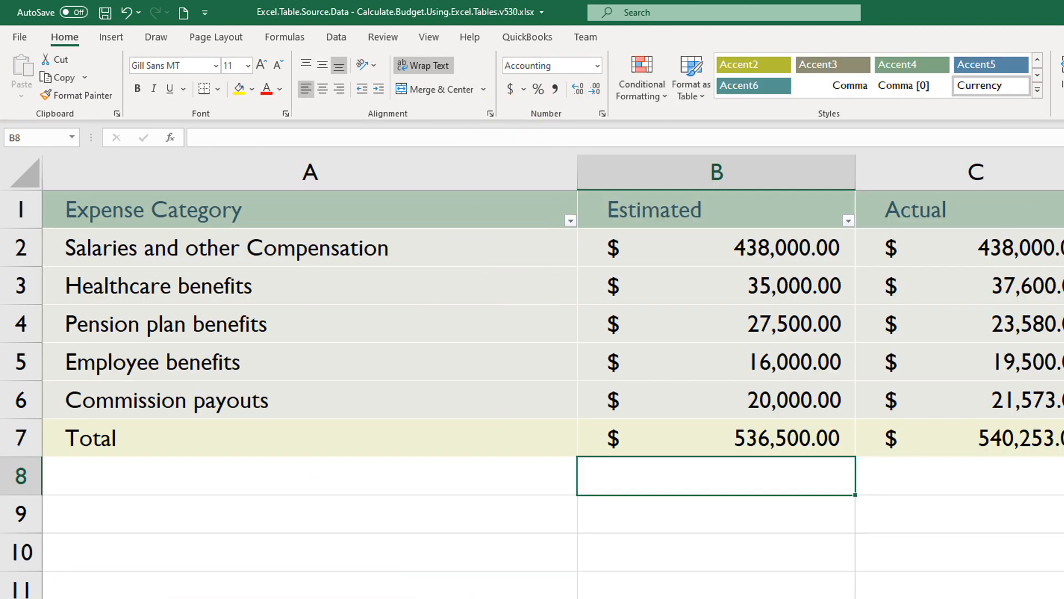
pyautogui.click(482, 244)
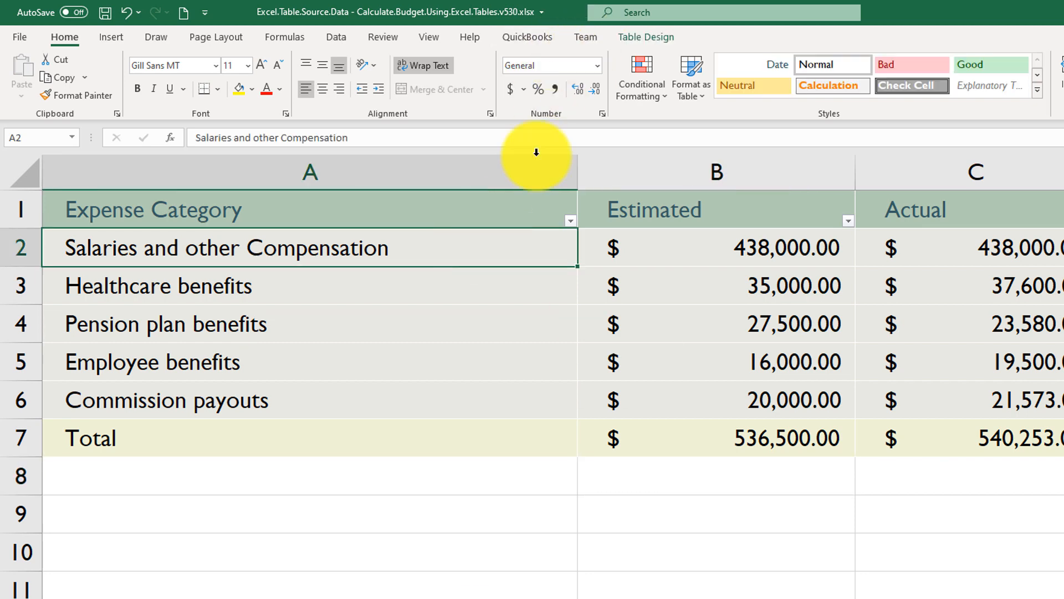
pyautogui.click(646, 37)
# Rename the table on the Company Operating Expenses sheet as CompanyOperatingExpenses.
pyautogui.hotkey('ctrl', 'pagedown')
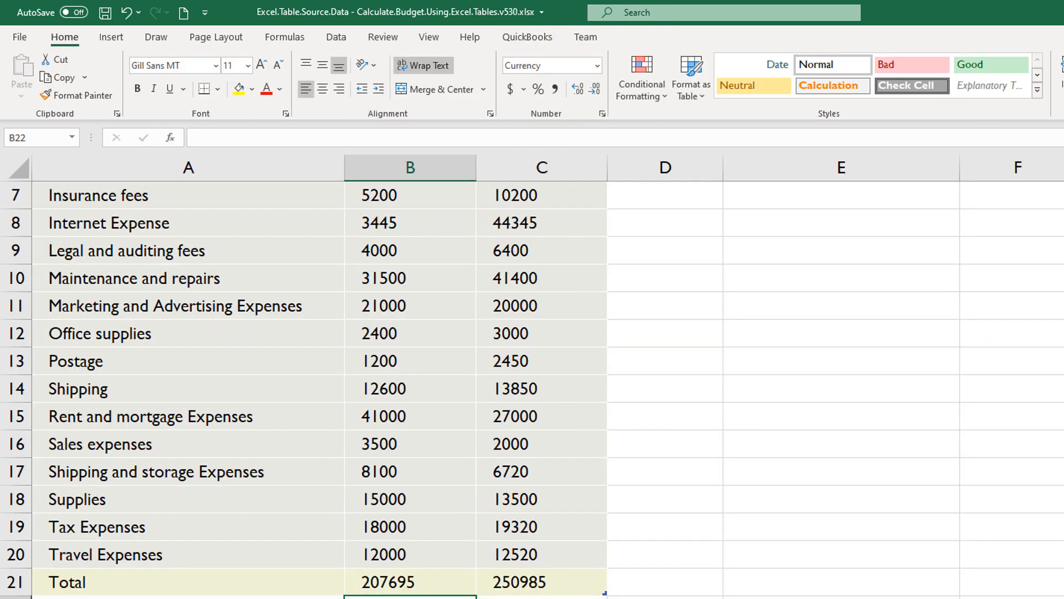
pyautogui.click(432, 432)
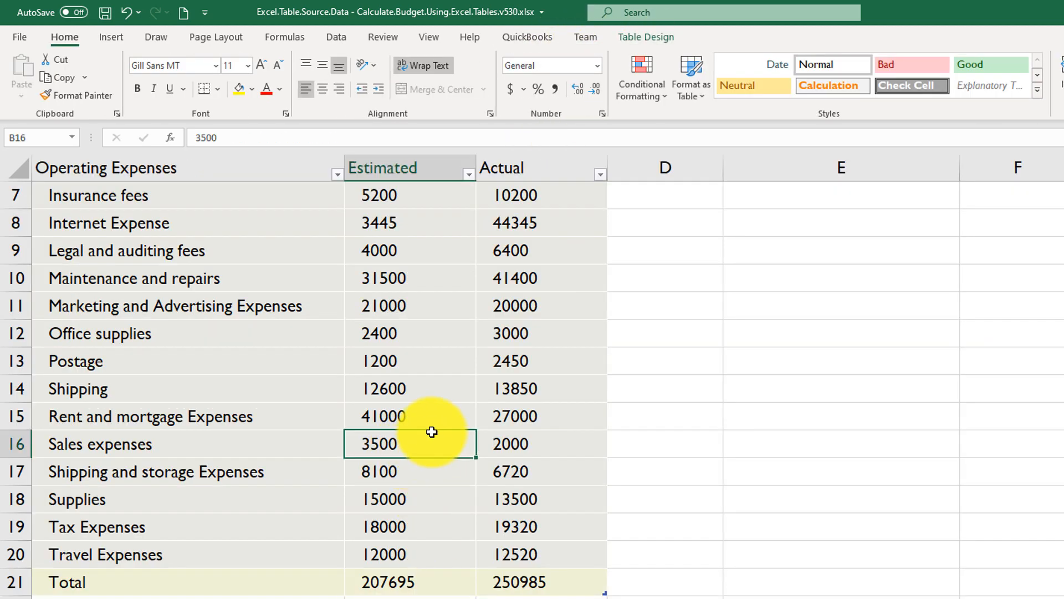
pyautogui.click(640, 37)
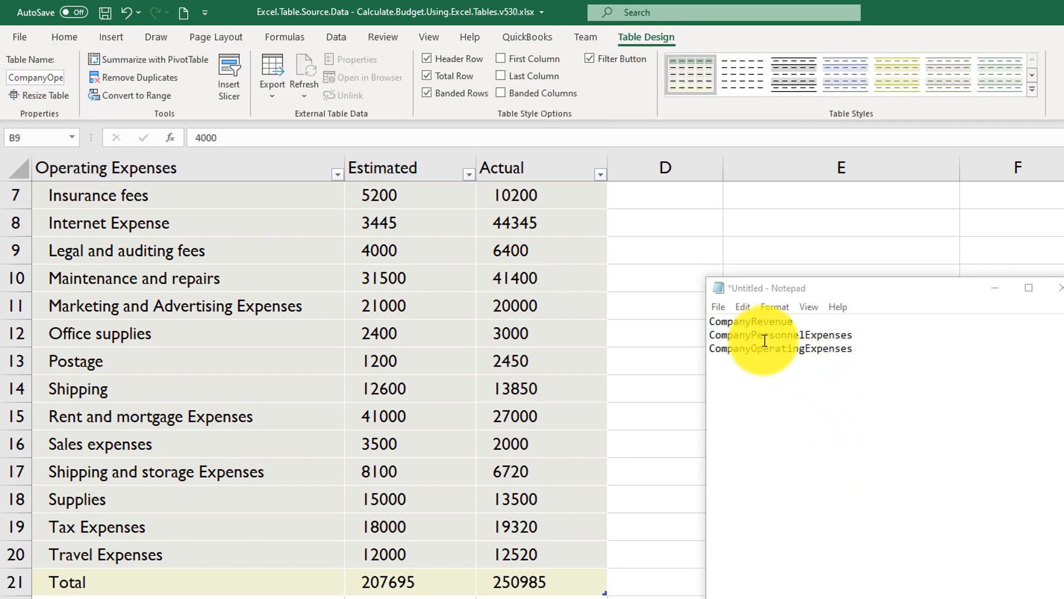
# Copy the table name CompanyRevenue from the list of table names in Notepad.
pyautogui.moveTo(709, 322); pyautogui.dragTo(871, 358)
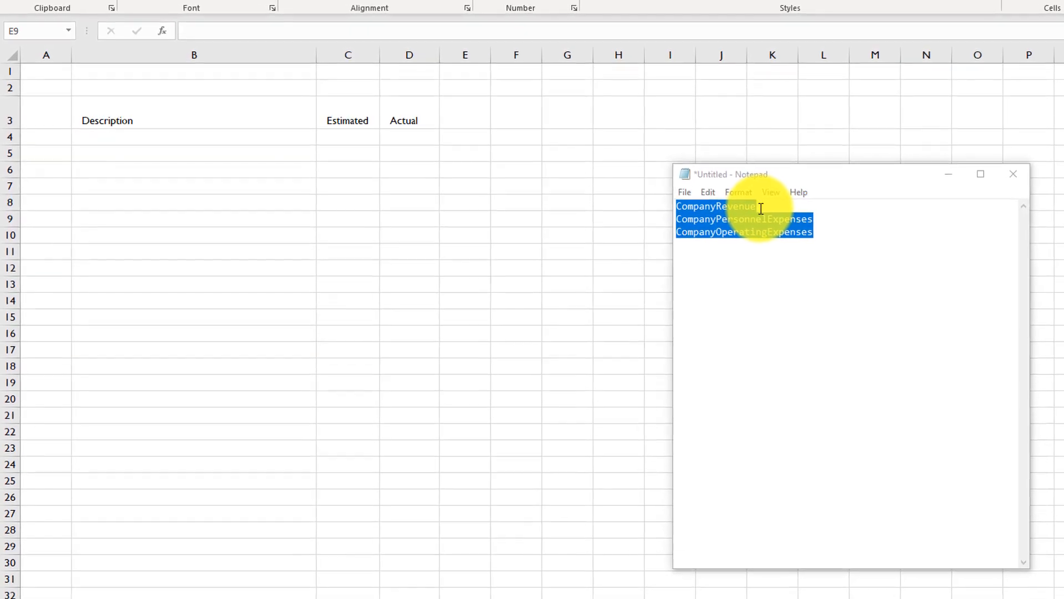
pyautogui.click(773, 211)
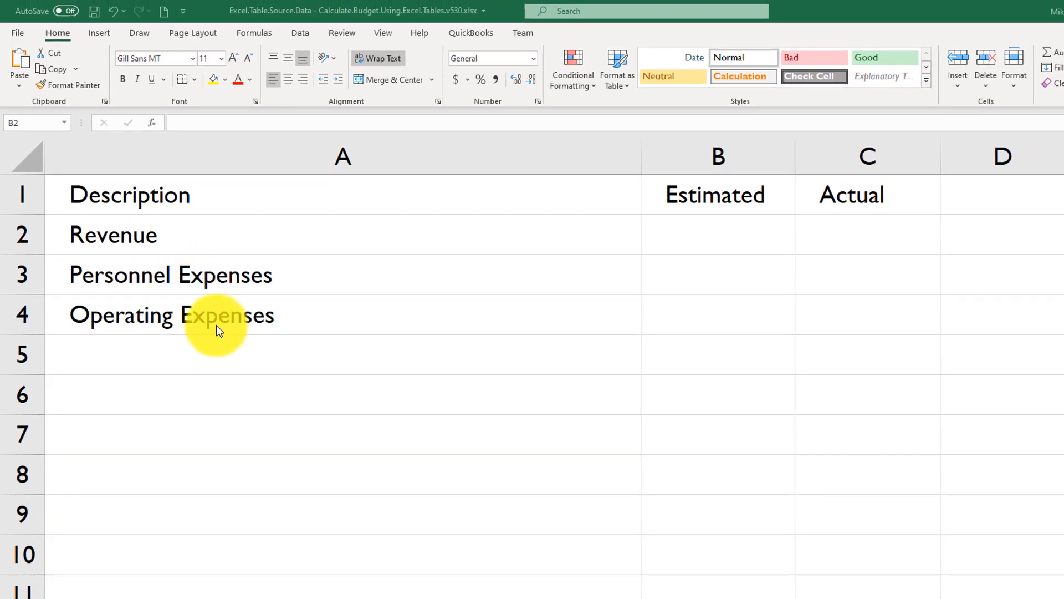
pyautogui.click(728, 235)
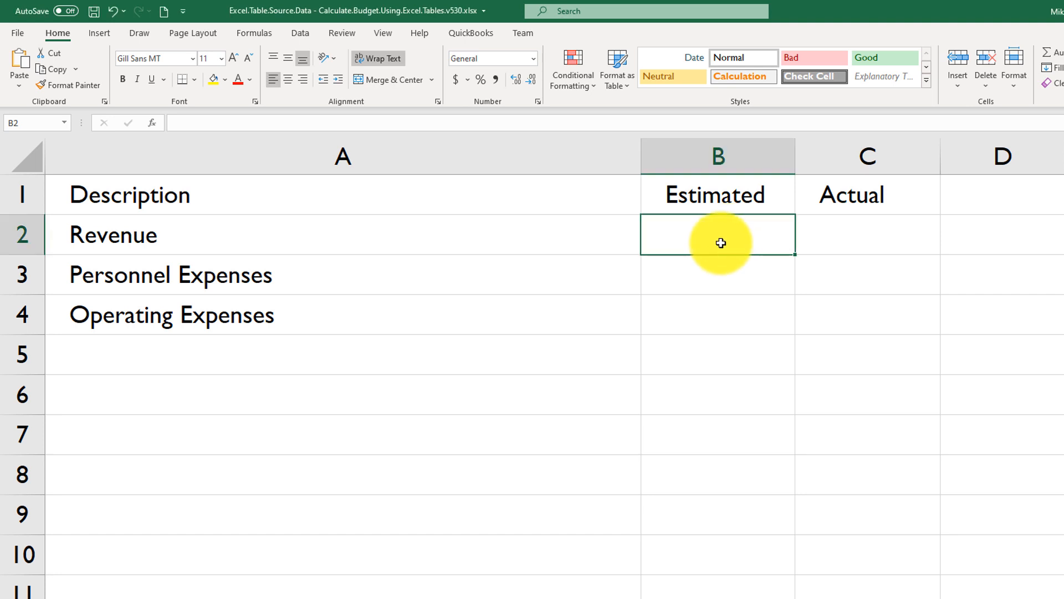
pyautogui.hotkey('alt', 'Tab')
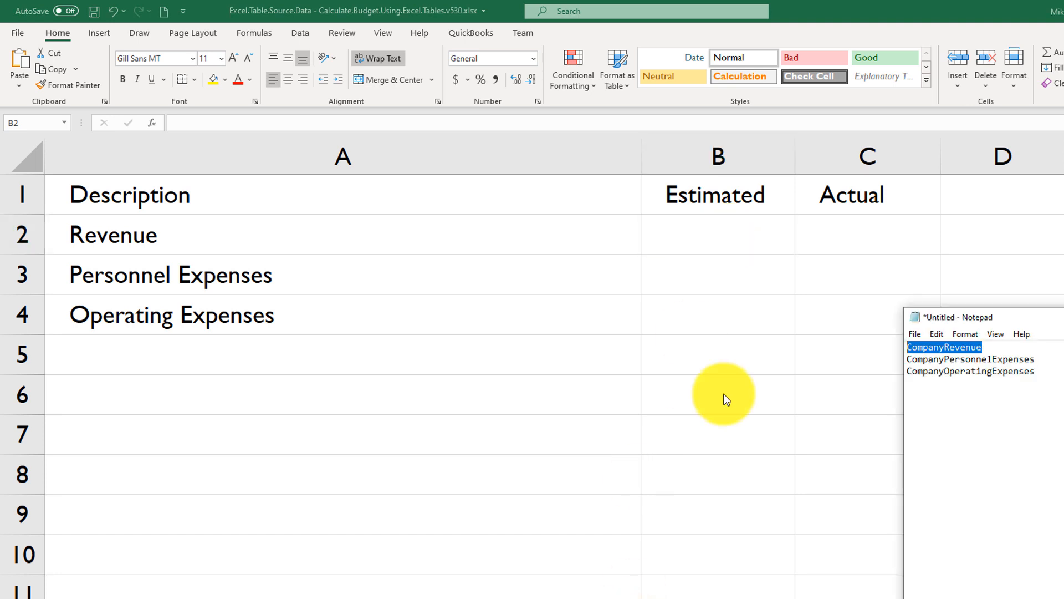
pyautogui.moveTo(989, 348); pyautogui.dragTo(900, 351)
pyautogui.hotkey('ctrl', 'c')
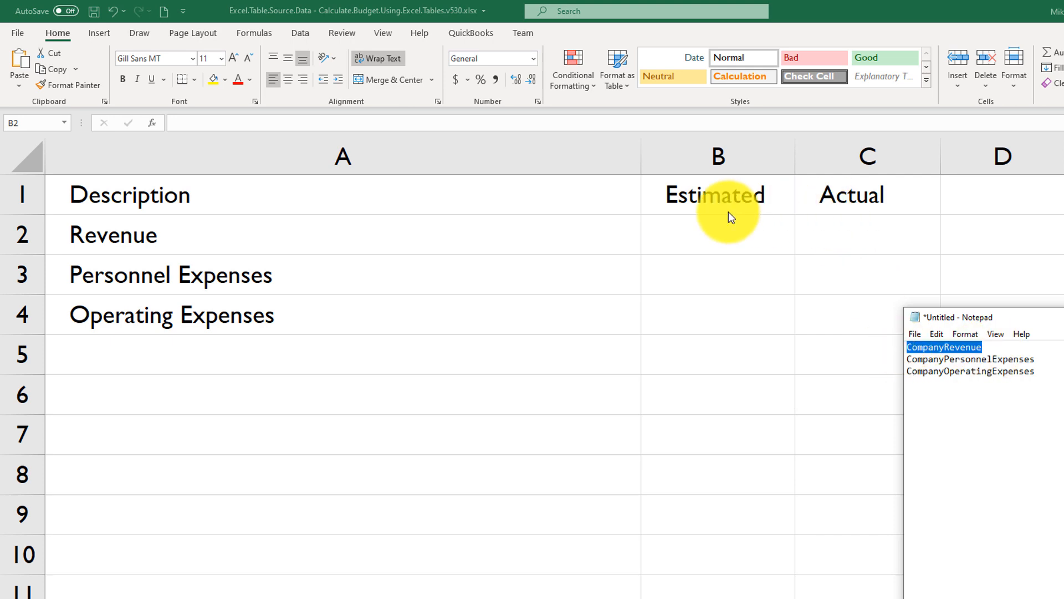
# Enter =CompanyRevenue[[#Totals],[Estimated]] in B2 for estimated revenue and widen the column to fit its contents.
pyautogui.click(689, 230)
pyautogui.press('F2')
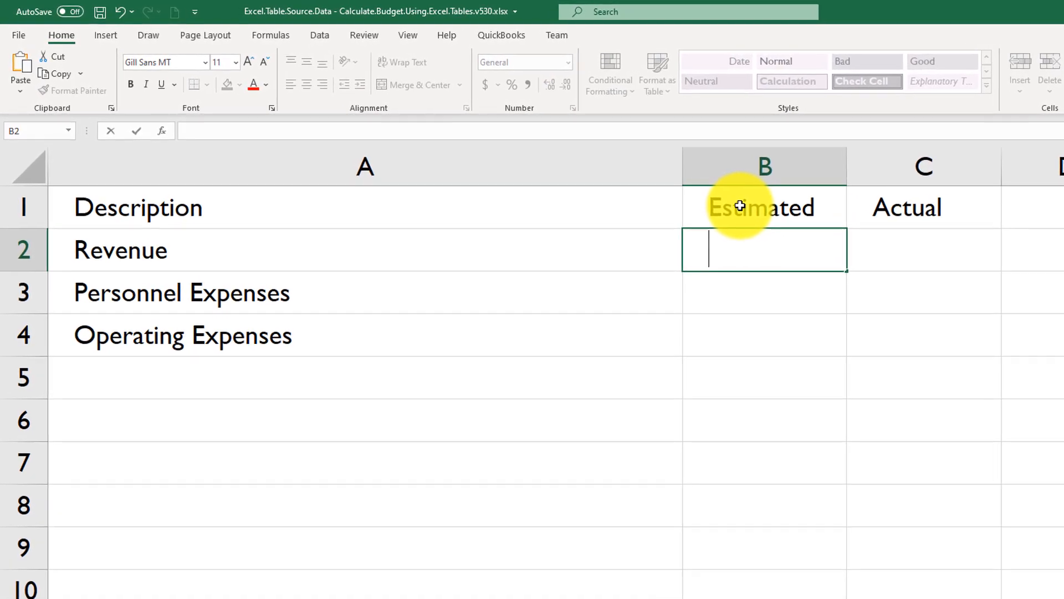
pyautogui.write('=')
pyautogui.hotkey('ctrl', 'v')
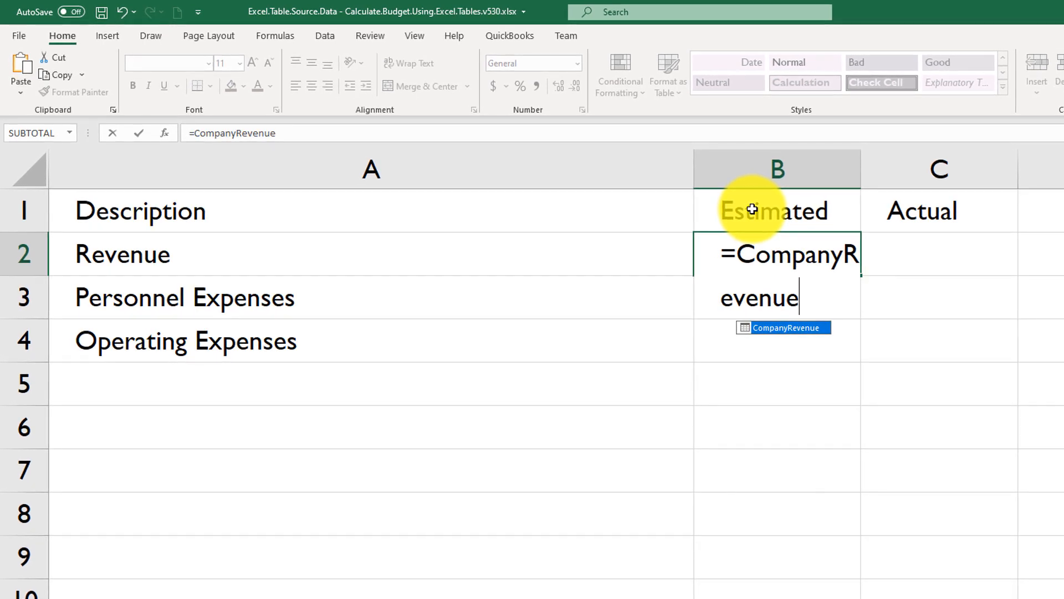
pyautogui.write('[[')
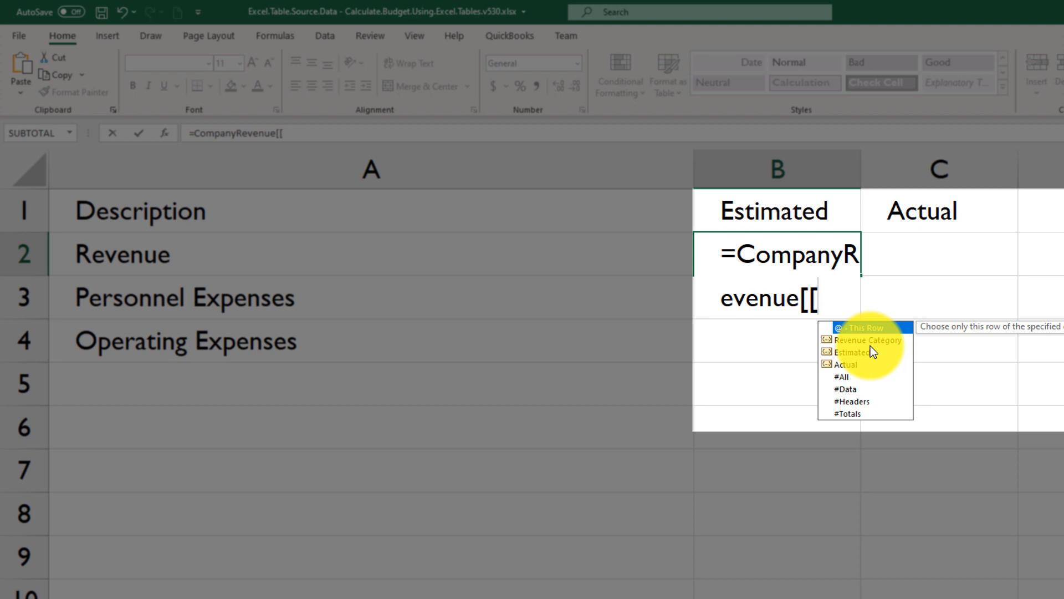
pyautogui.click(847, 413)
pyautogui.doubleClick(846, 414)
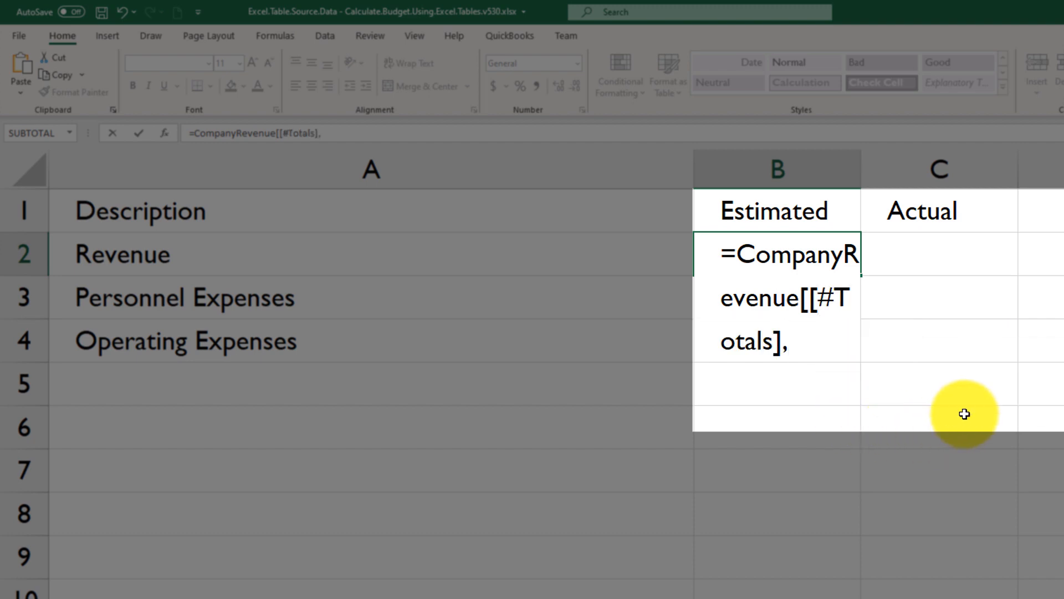
pyautogui.write('[')
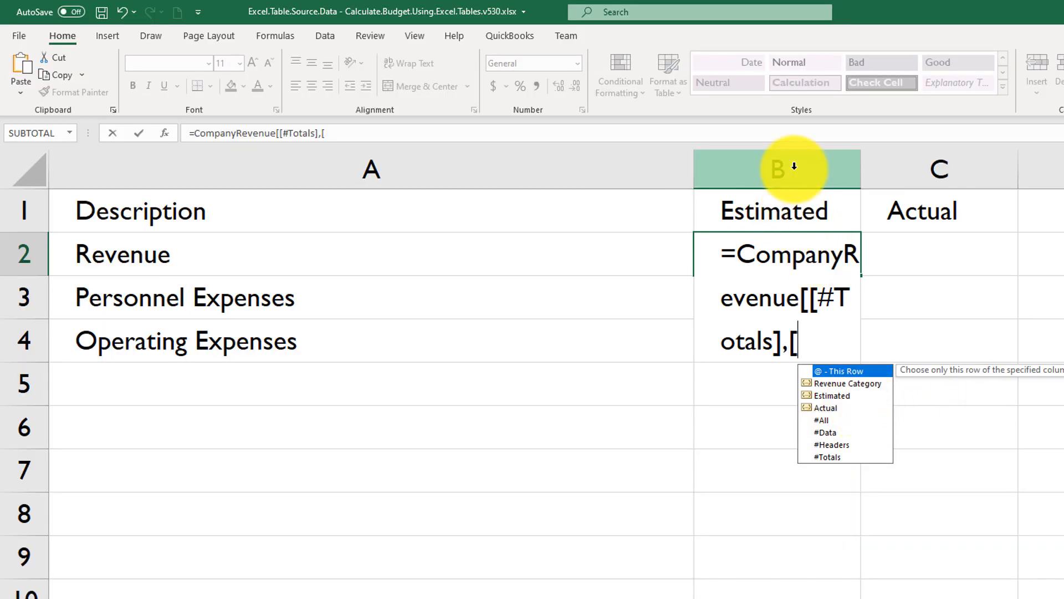
pyautogui.doubleClick(847, 396)
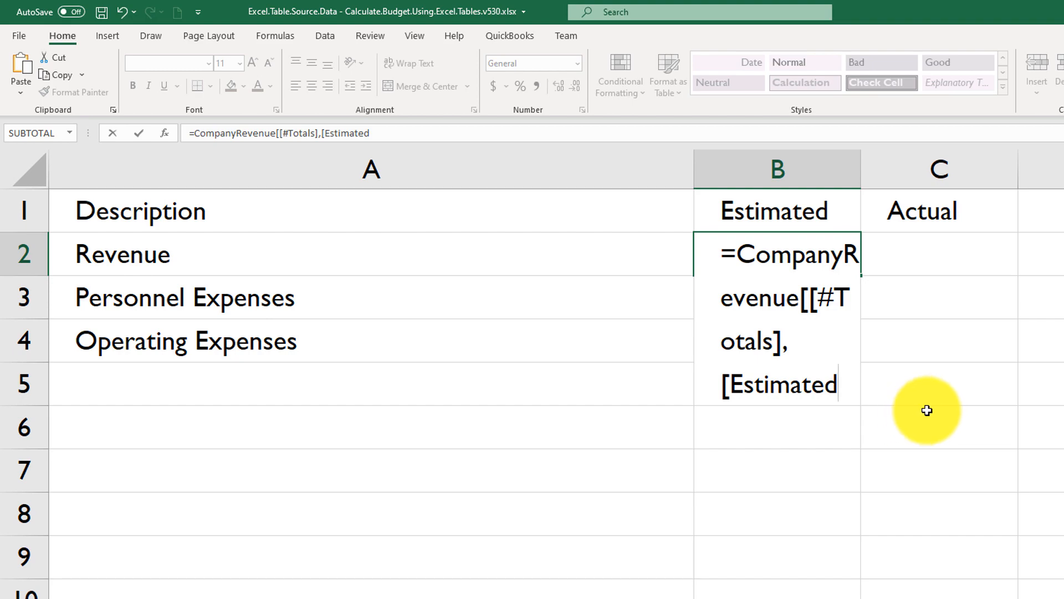
pyautogui.write(']')
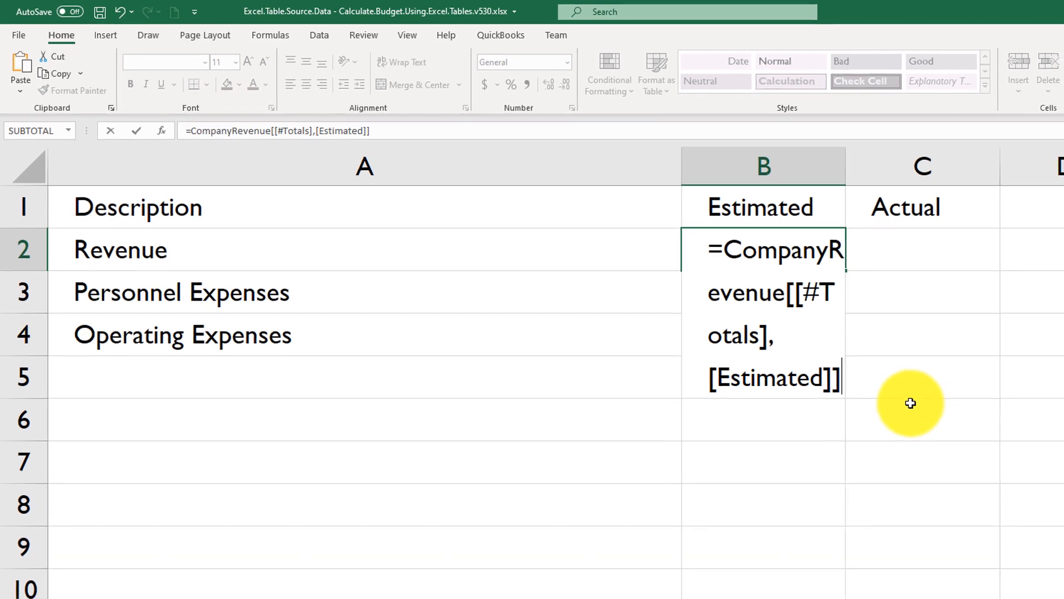
pyautogui.press('Return')
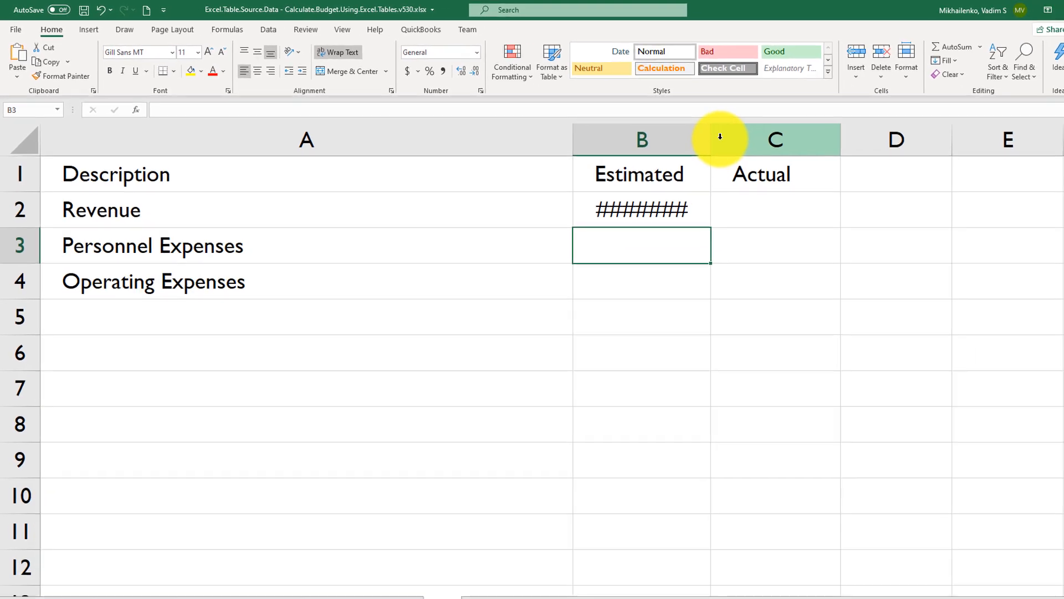
pyautogui.doubleClick(780, 152)
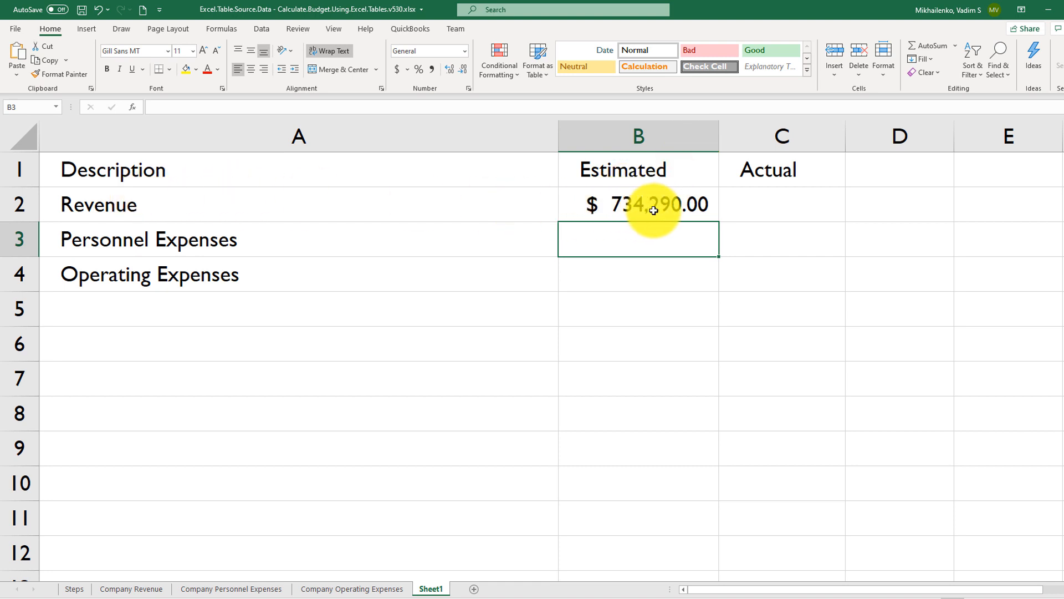
# Check the summary's estimated revenue against the table total on the Company Revenue sheet.
pyautogui.click(137, 590)
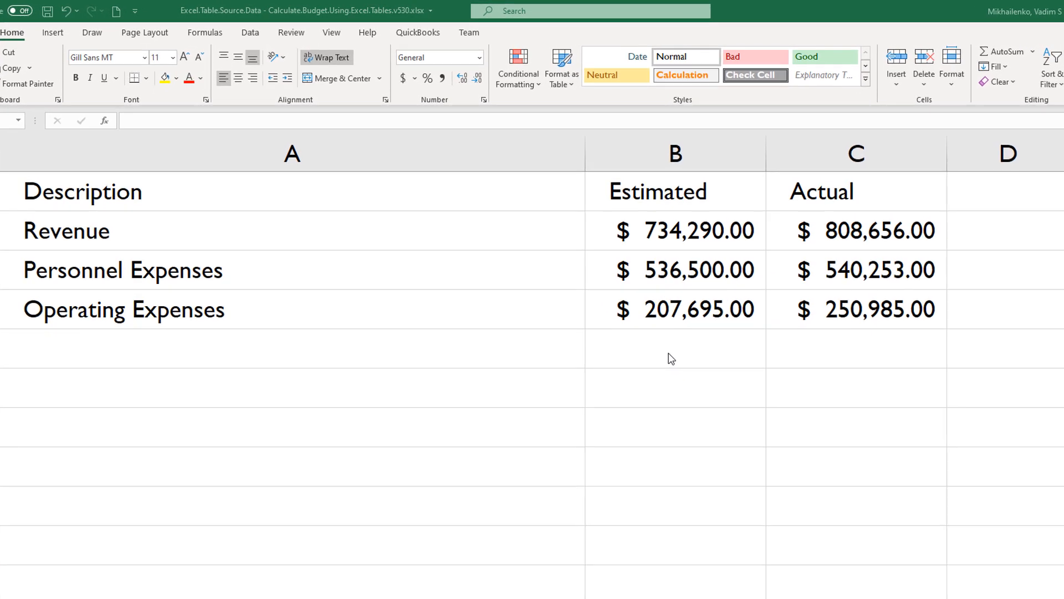
pyautogui.click(686, 279)
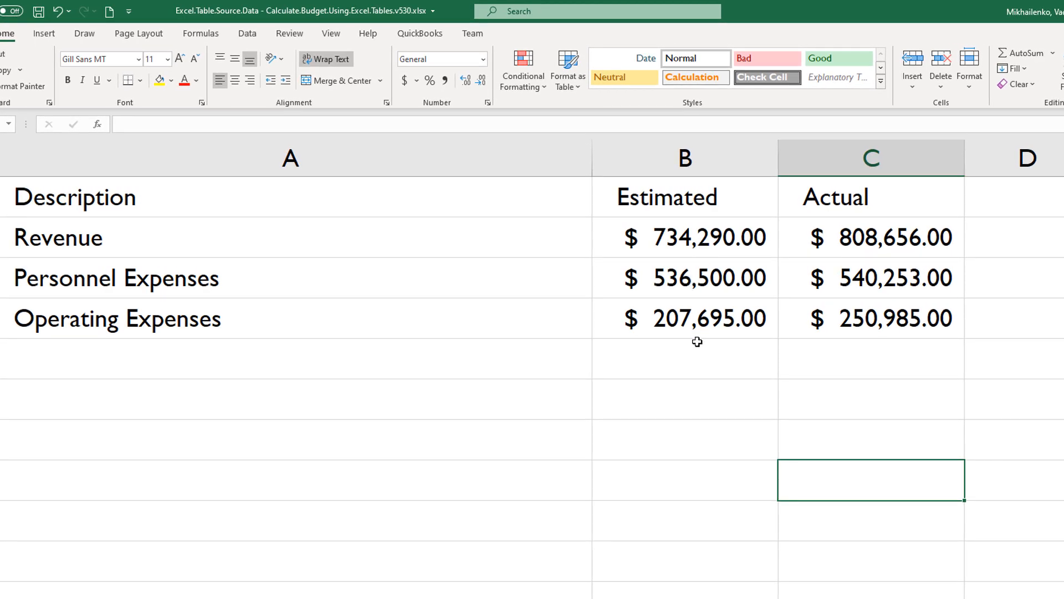
pyautogui.click(687, 357)
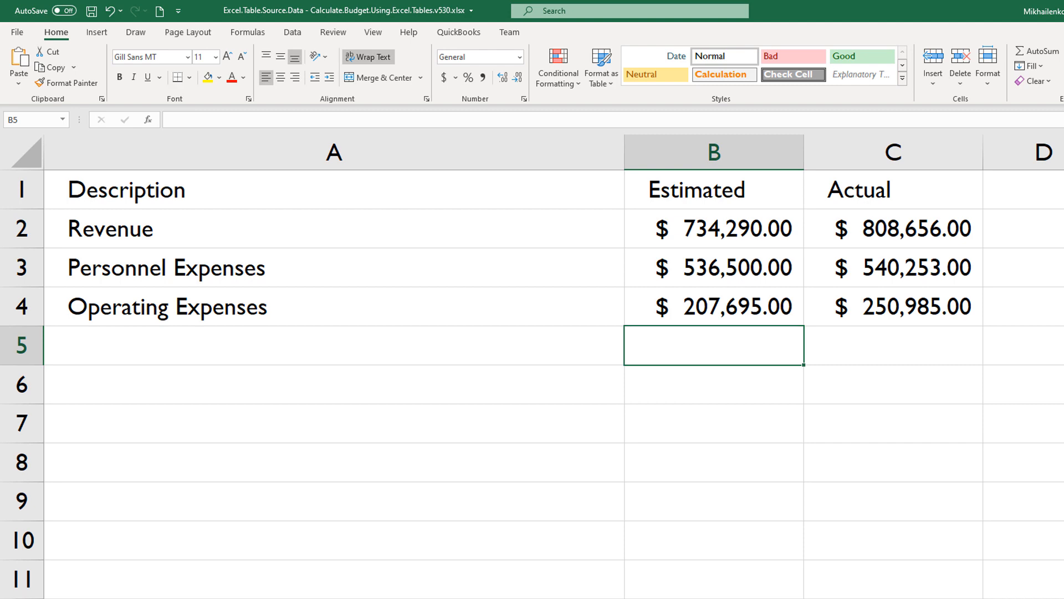
# Make the Estimated and Actual total references for Personnel Expenses and Operating Expenses negative in B3:C4.
pyautogui.click(705, 280)
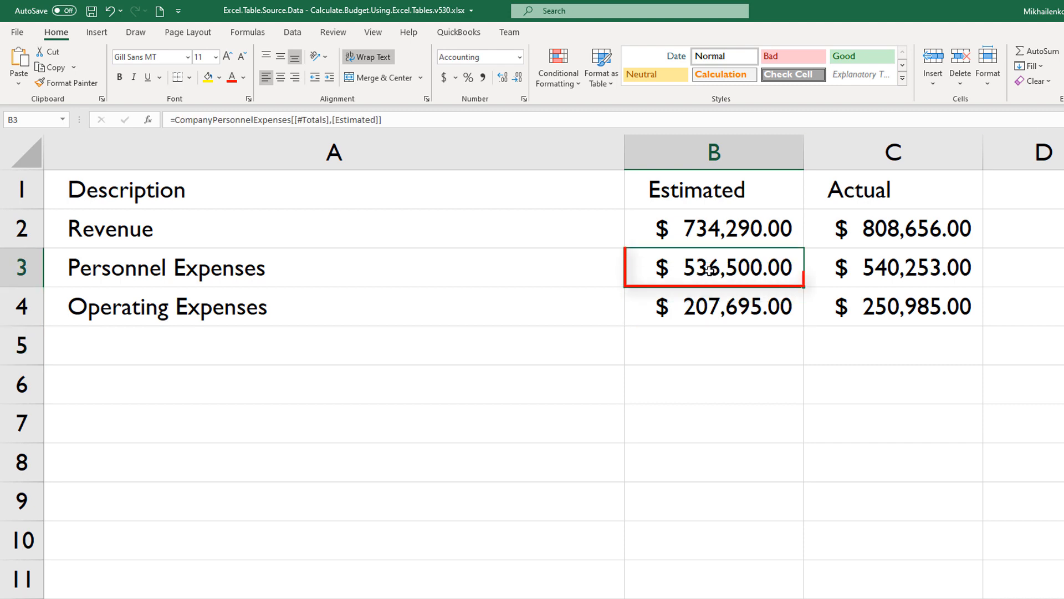
pyautogui.click(178, 119)
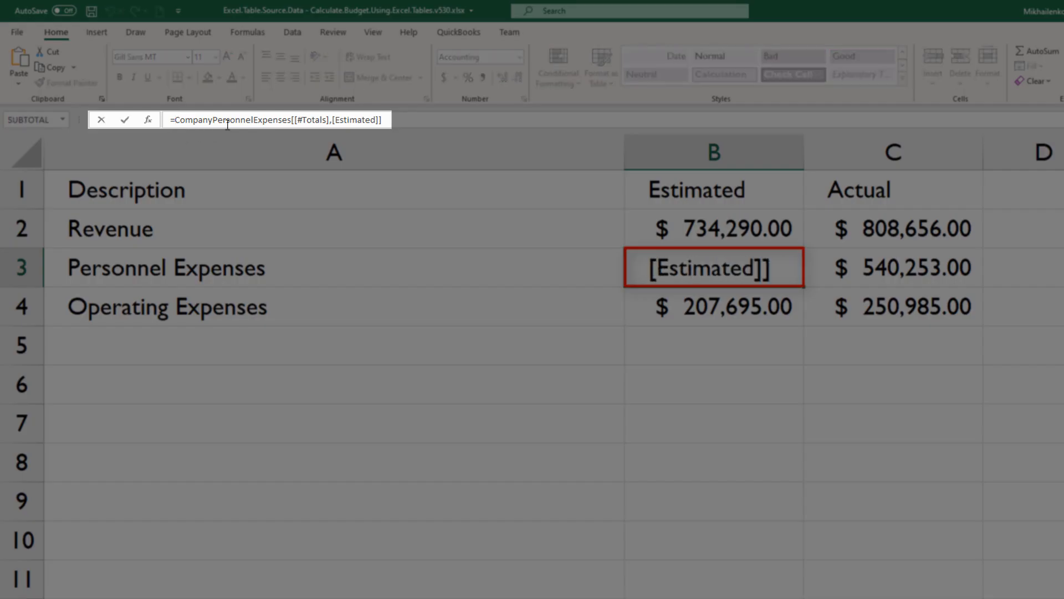
pyautogui.press('Return')
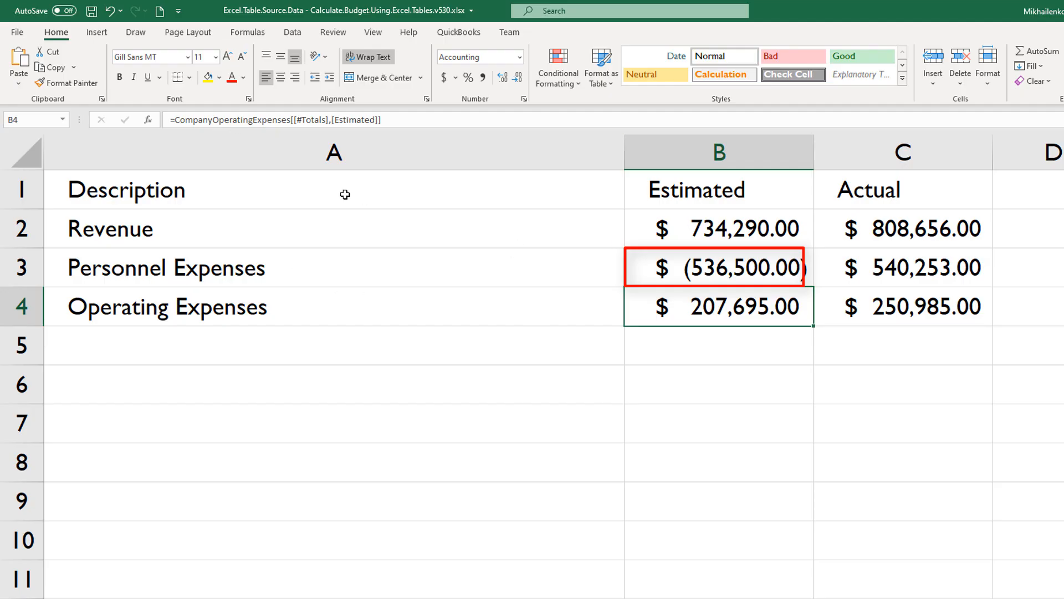
pyautogui.click(911, 268)
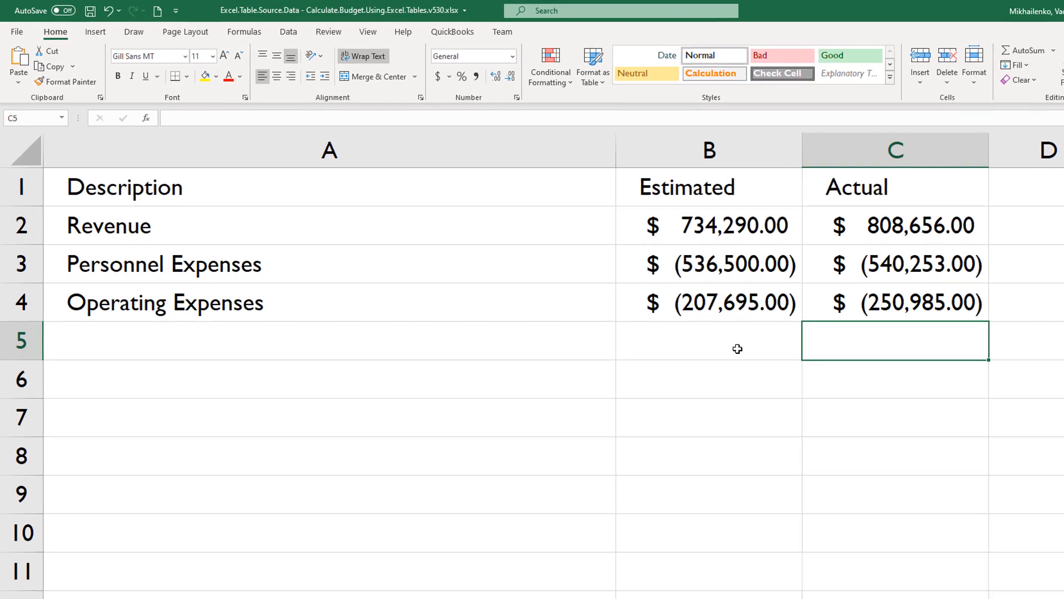
# Sum the Estimated and Actual columns over rows 2 to 4 in B5 and C5 with AutoSum.
pyautogui.click(732, 346)
pyautogui.click(1004, 50)
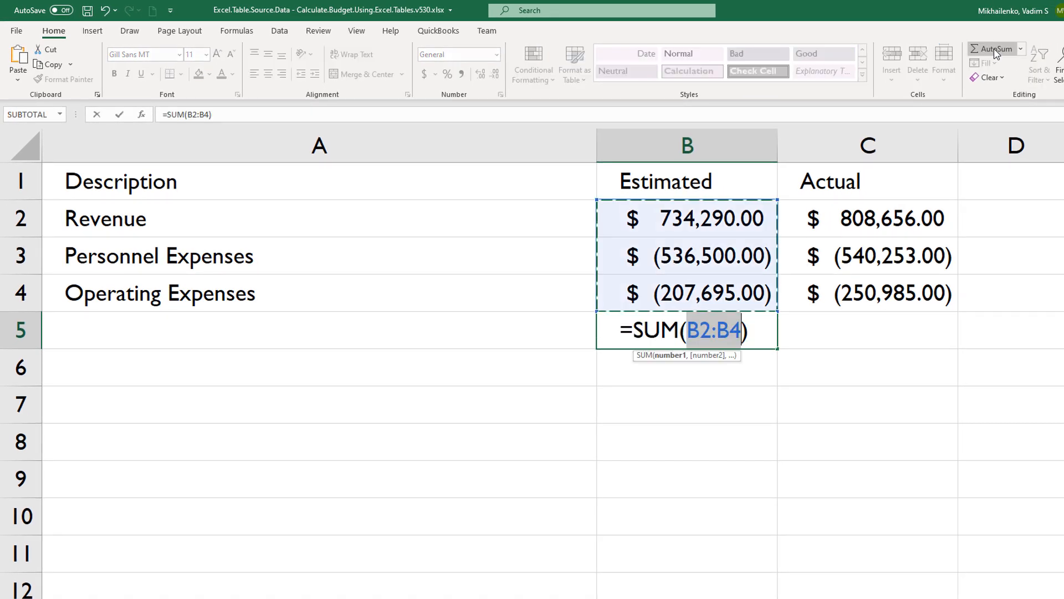
pyautogui.press('Return')
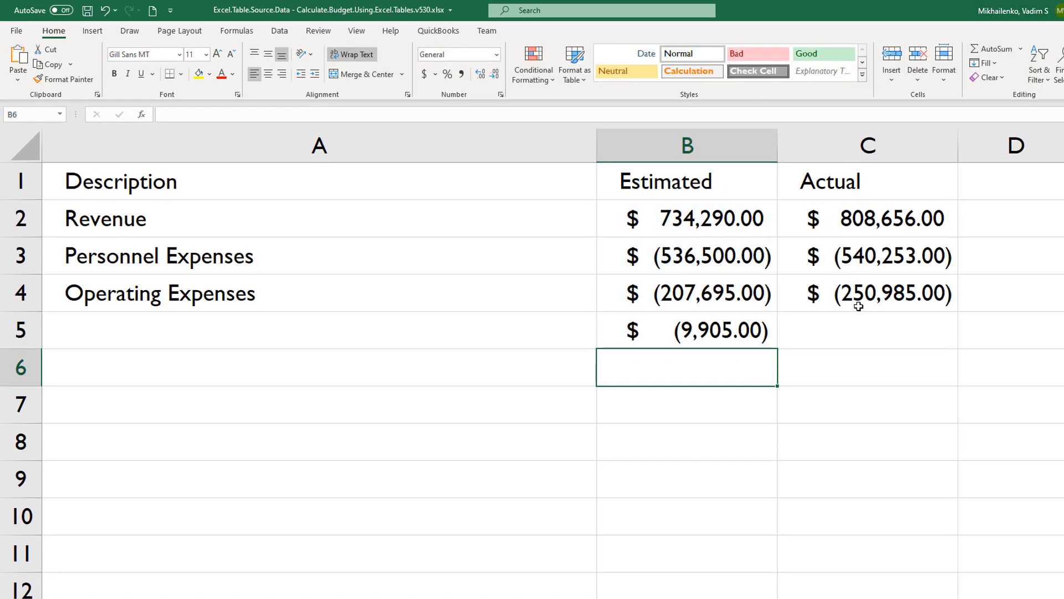
pyautogui.click(855, 334)
pyautogui.click(984, 49)
pyautogui.press('Return')
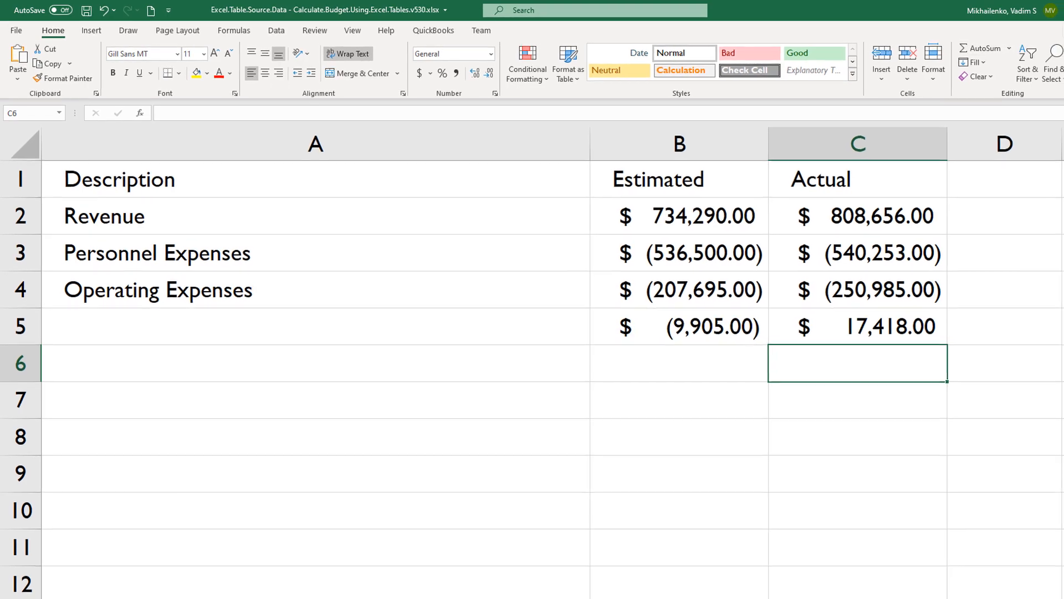
# Rename Sheet1 as Budget.
pyautogui.doubleClick(438, 596)
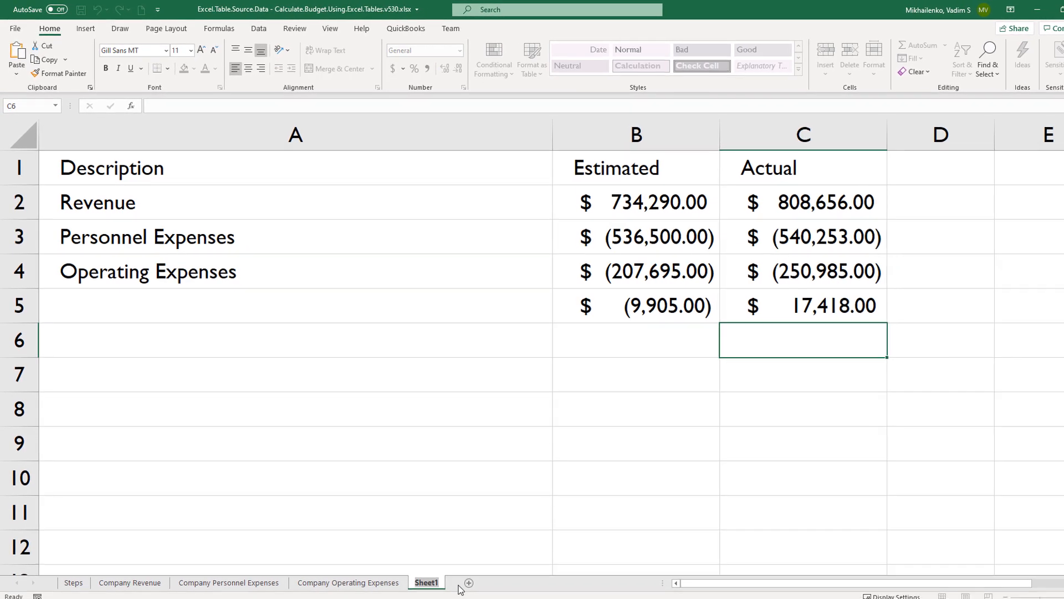
pyautogui.write('Bala')
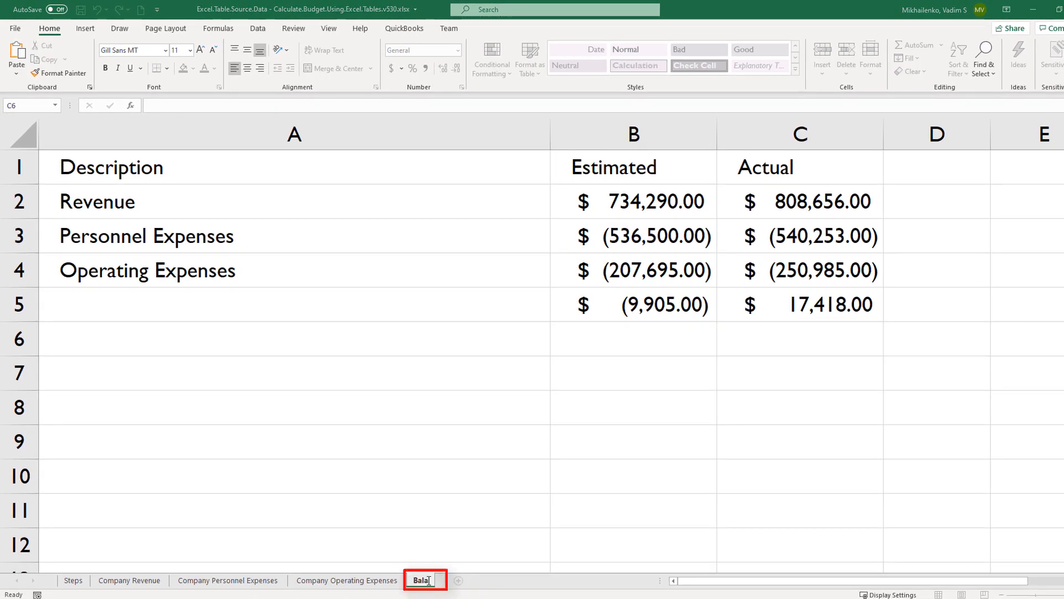
pyautogui.write('et')
pyautogui.press('Return')
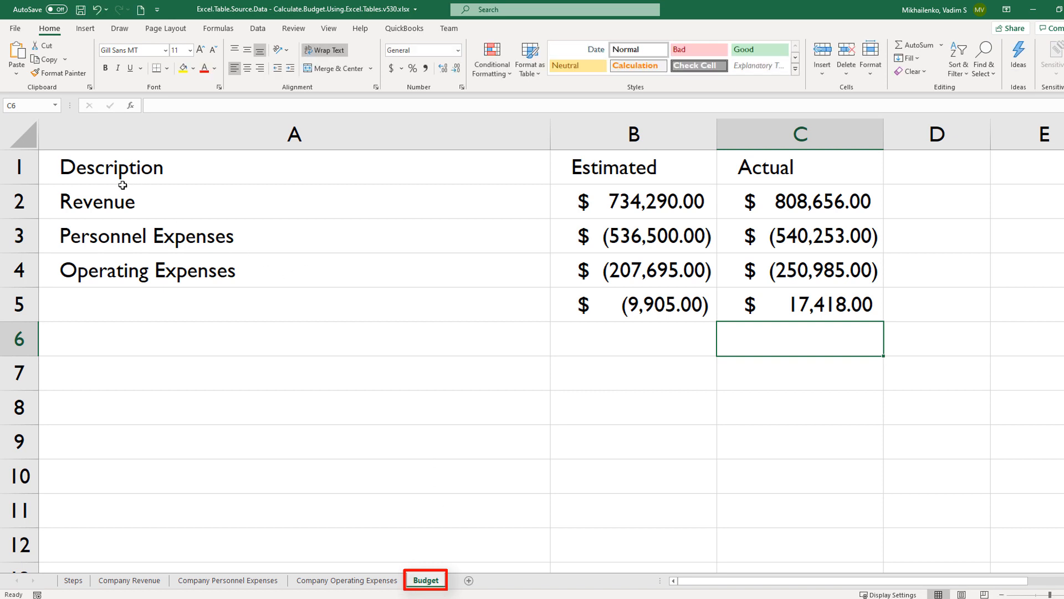
# Apply the Calculation cell style to the summary range A1:C5.
pyautogui.moveTo(123, 185); pyautogui.dragTo(795, 299)
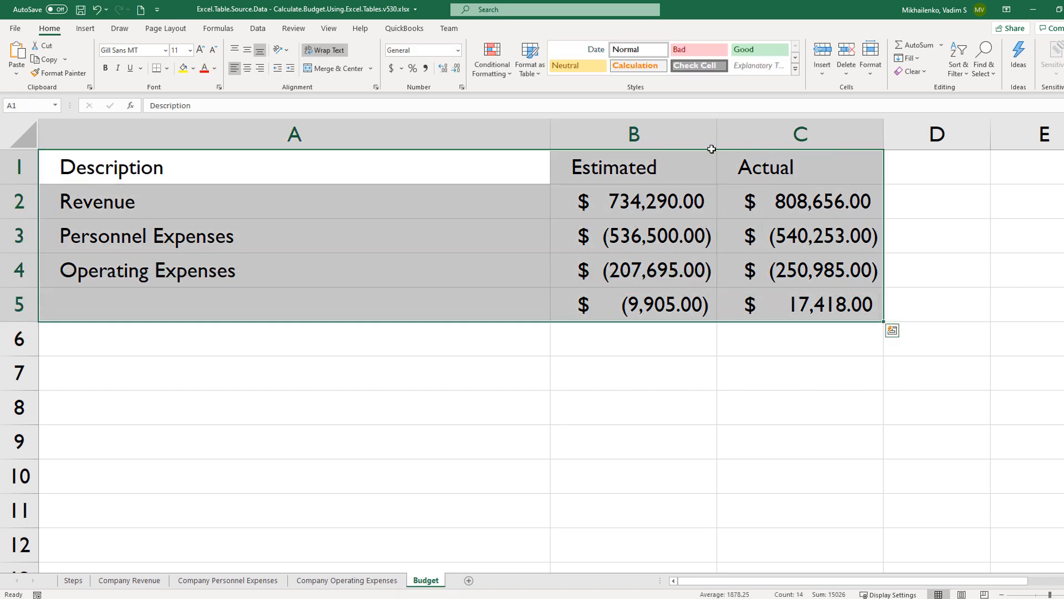
pyautogui.click(796, 73)
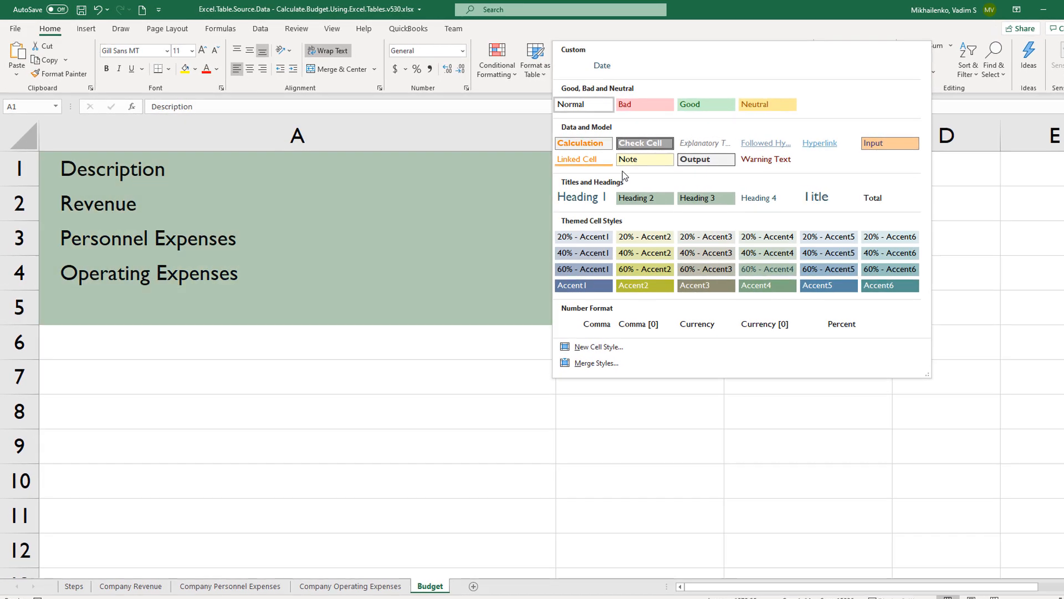
pyautogui.click(589, 144)
pyautogui.click(804, 409)
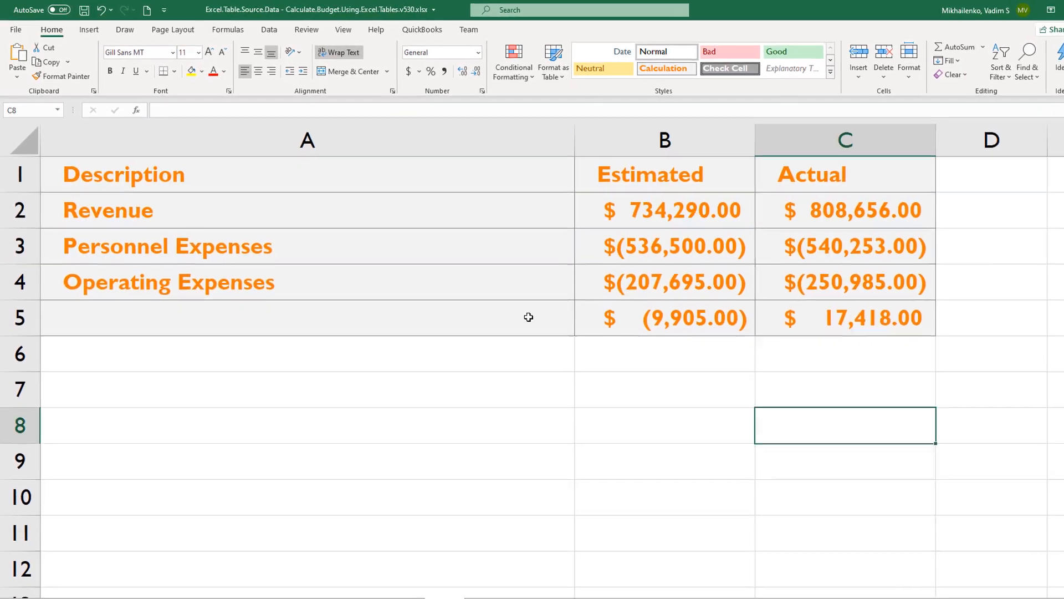
# Label the summary's bottom row by entering Total in A5.
pyautogui.click(528, 317)
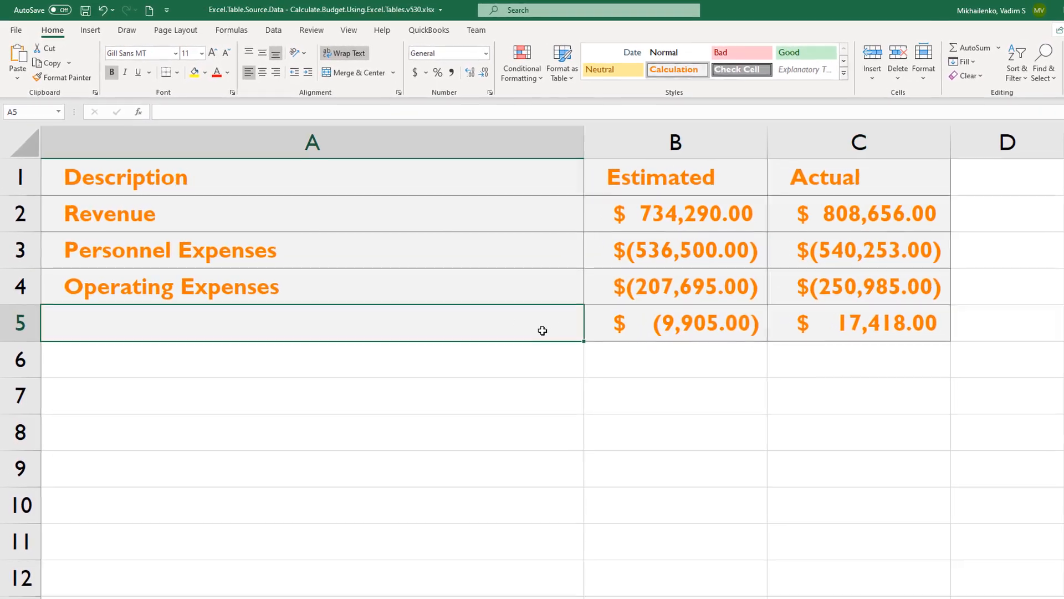
pyautogui.write('Total')
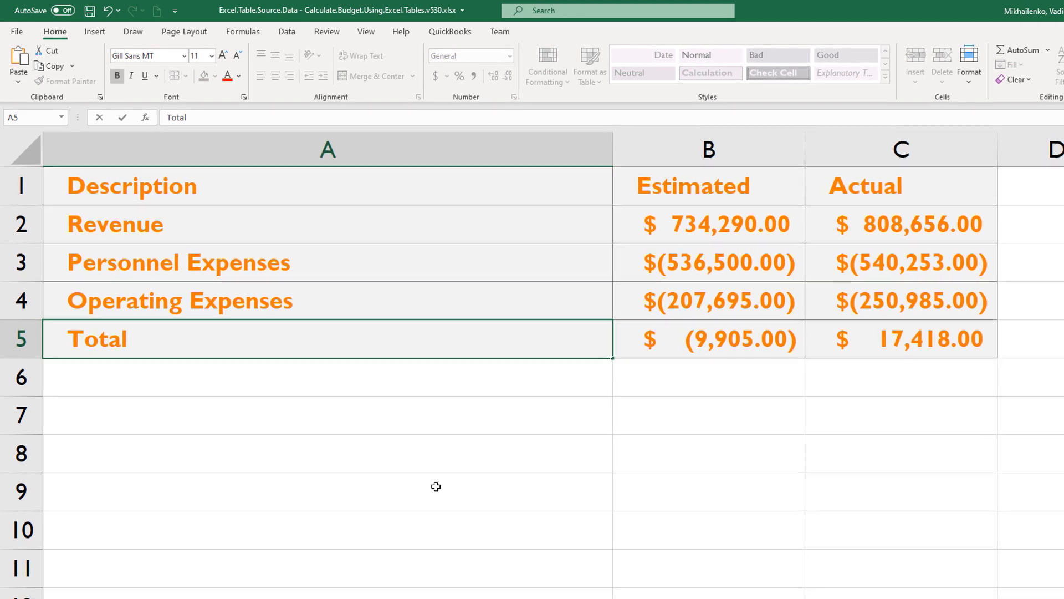
pyautogui.click(435, 487)
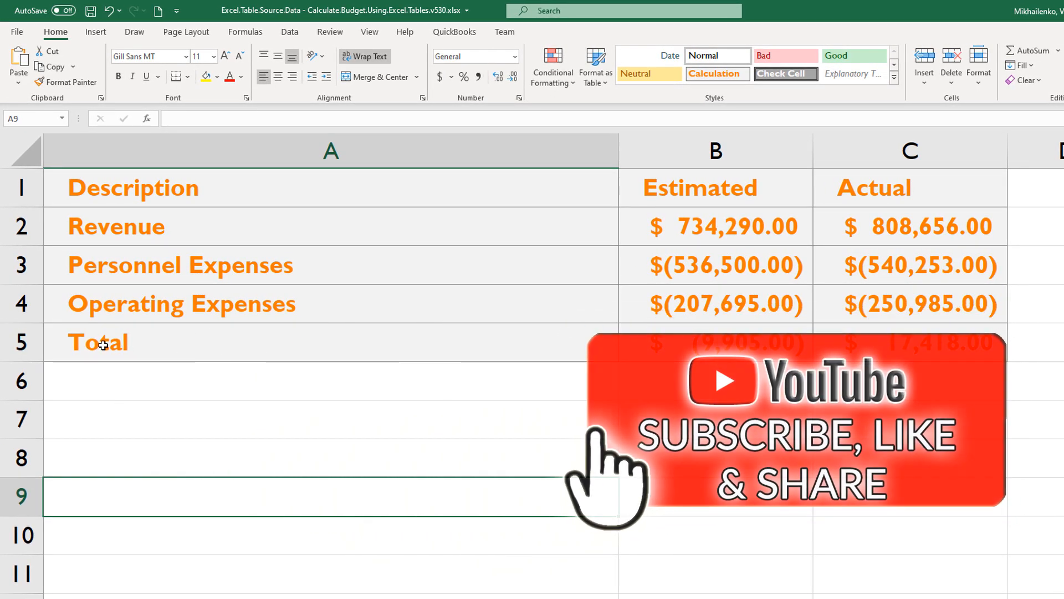
# Apply the Check Cell style to the header row A1:C1.
pyautogui.moveTo(953, 192); pyautogui.dragTo(212, 191)
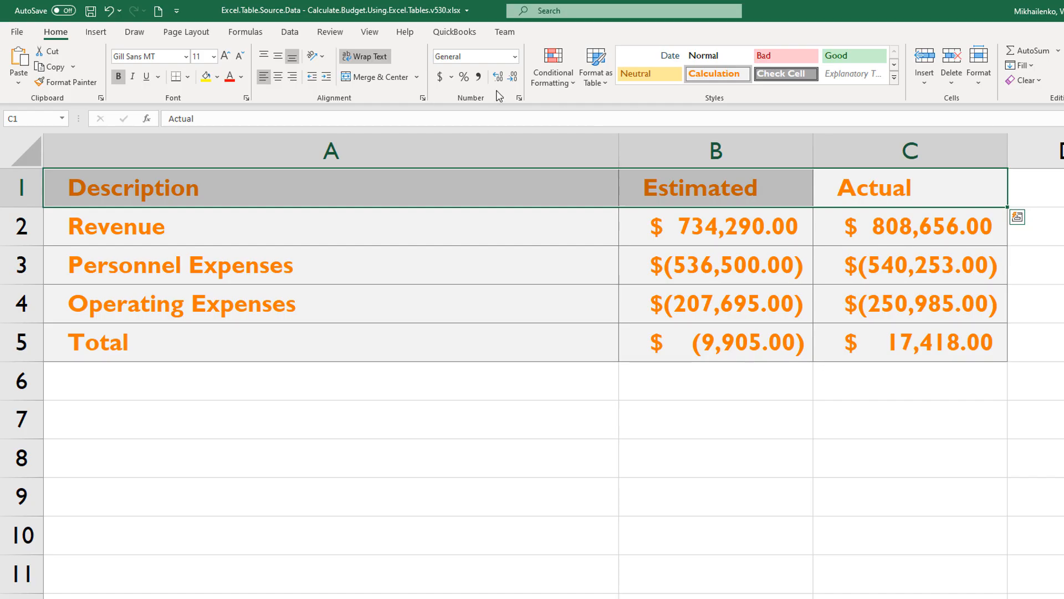
pyautogui.click(789, 76)
pyautogui.click(1042, 386)
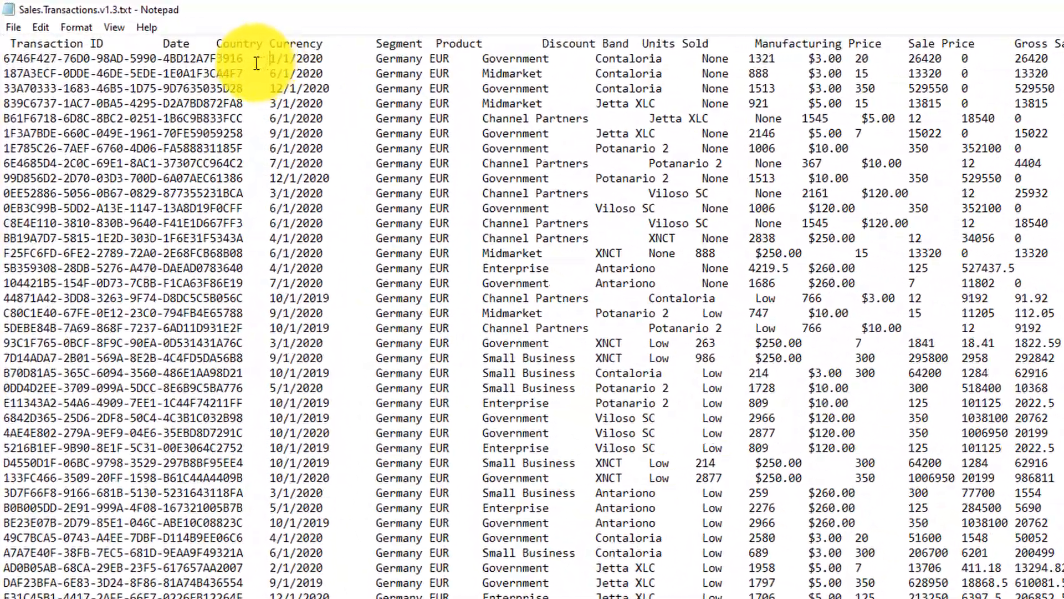
# Examine the separators between the Transaction ID and Date values in Sales.Transactions.v1.3.txt in Notepad.
pyautogui.doubleClick(214, 52)
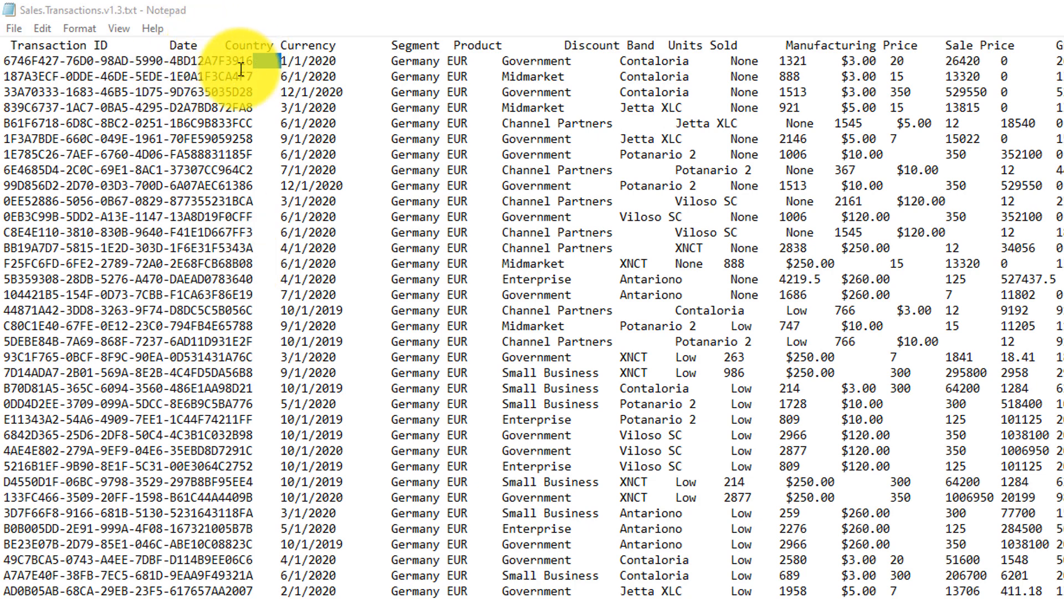
pyautogui.moveTo(72, 76); pyautogui.dragTo(204, 75)
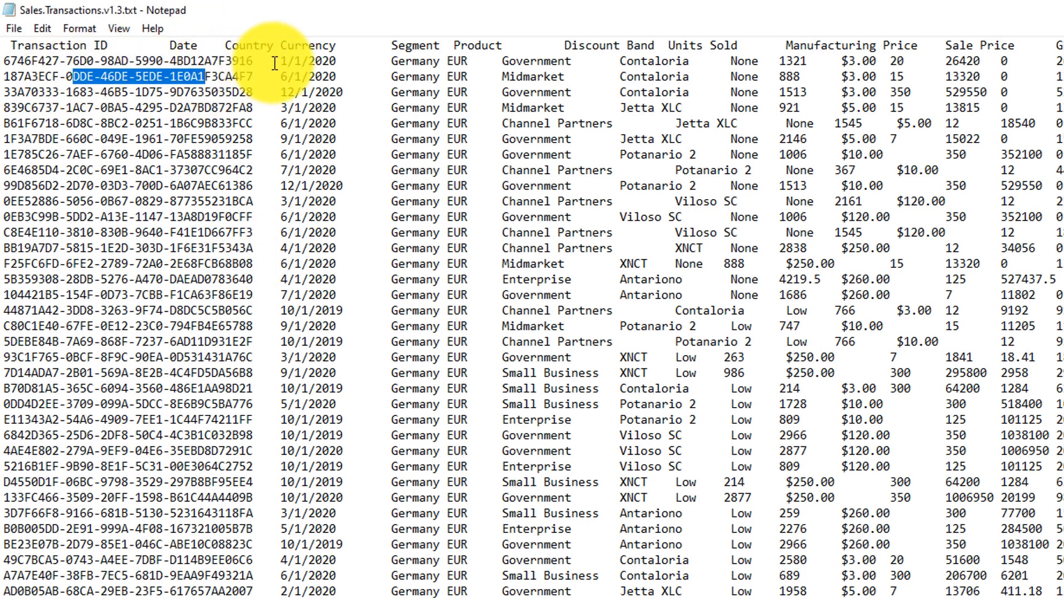
pyautogui.moveTo(275, 63); pyautogui.dragTo(265, 63)
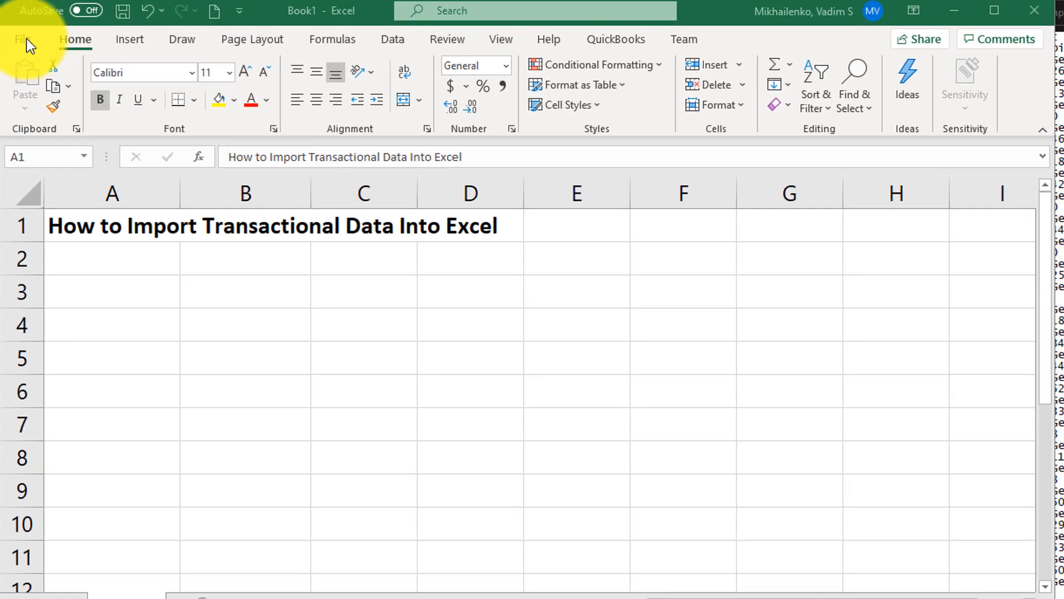
# Browse for a file to open in the Imported Data folder and filter the listing to Text Files (*.prn;*.txt;*.csv).
pyautogui.click(24, 40)
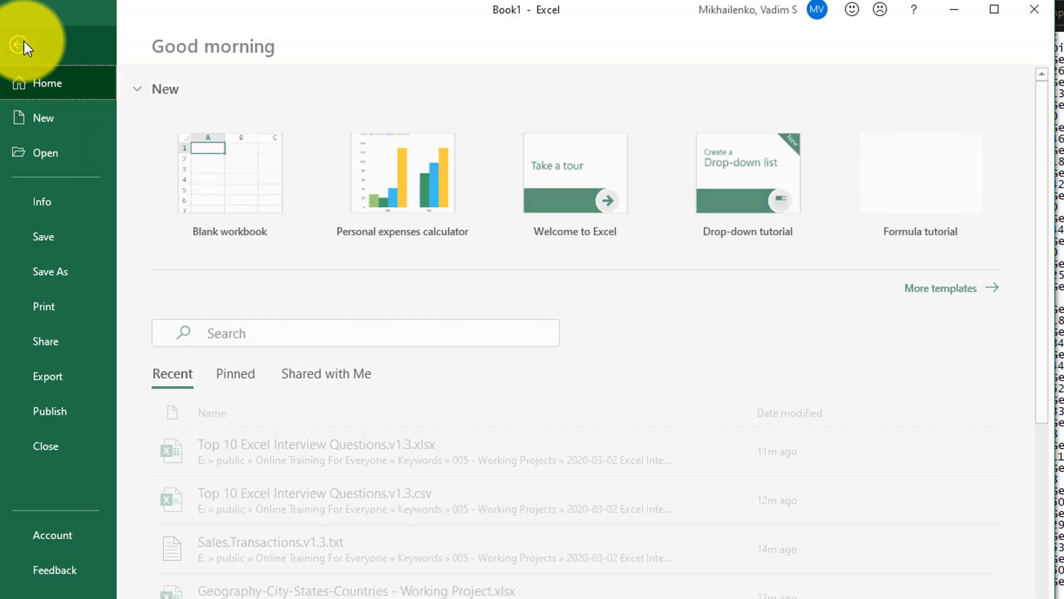
pyautogui.click(56, 151)
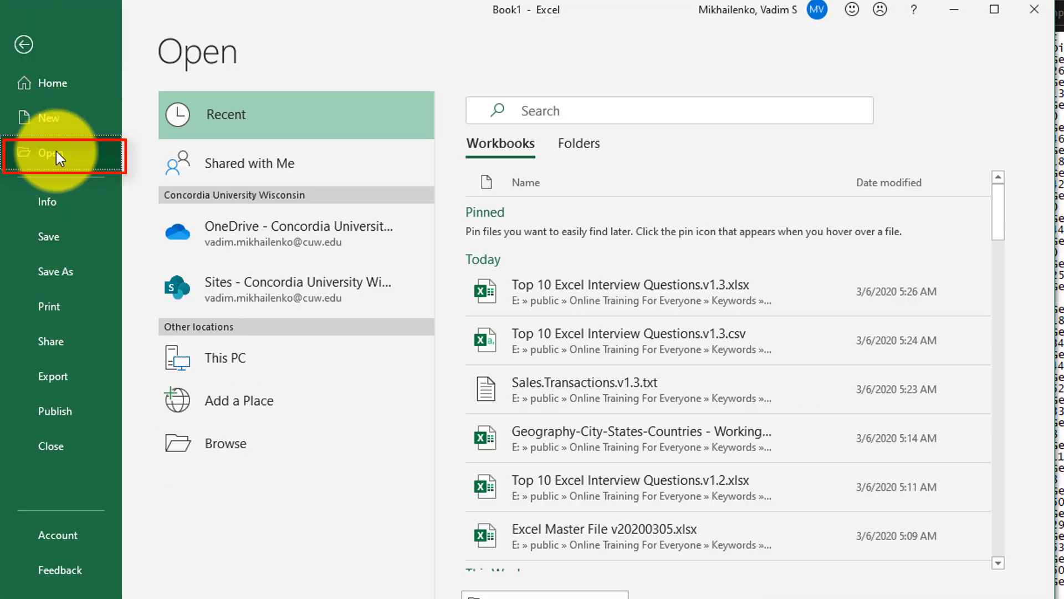
pyautogui.click(225, 442)
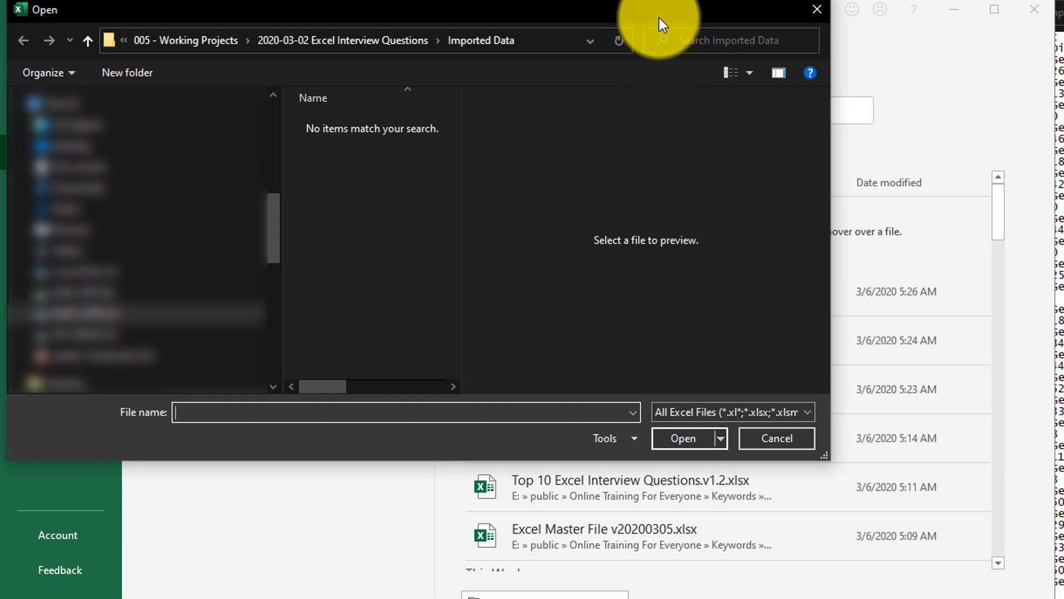
pyautogui.moveTo(659, 18); pyautogui.dragTo(826, 113)
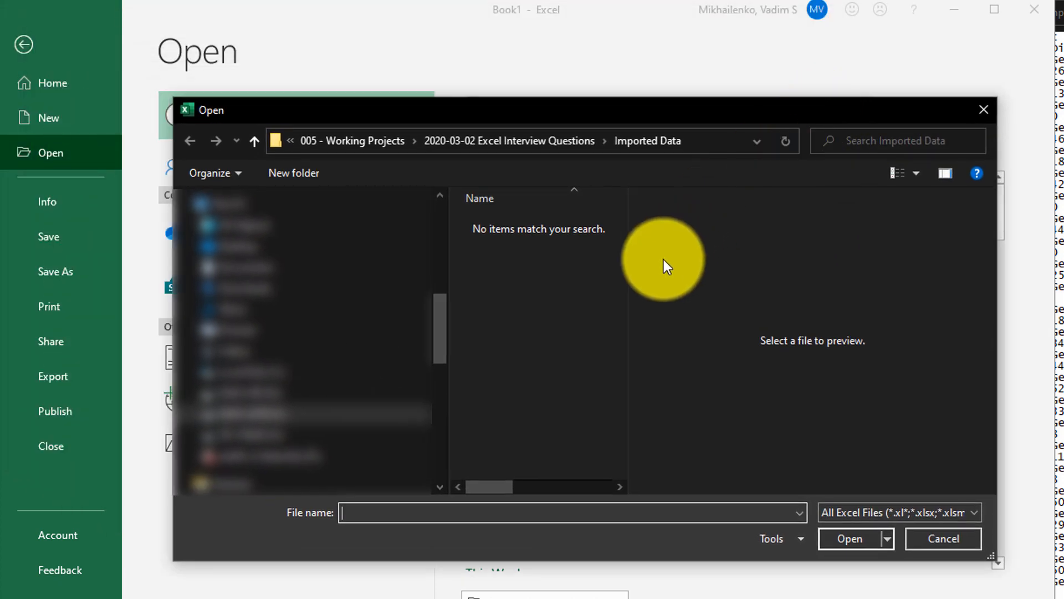
pyautogui.click(960, 517)
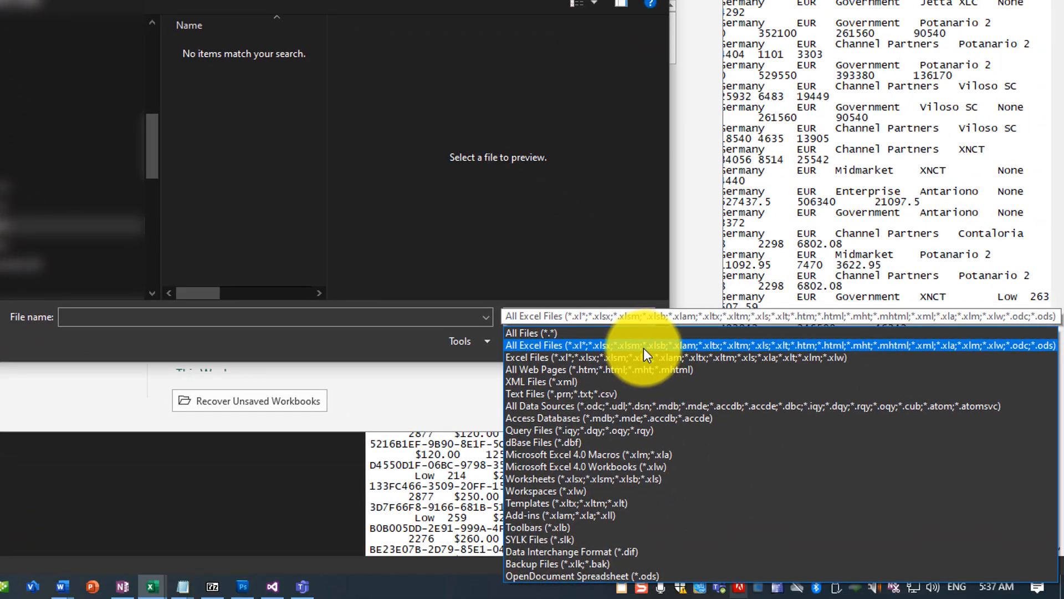
pyautogui.click(584, 396)
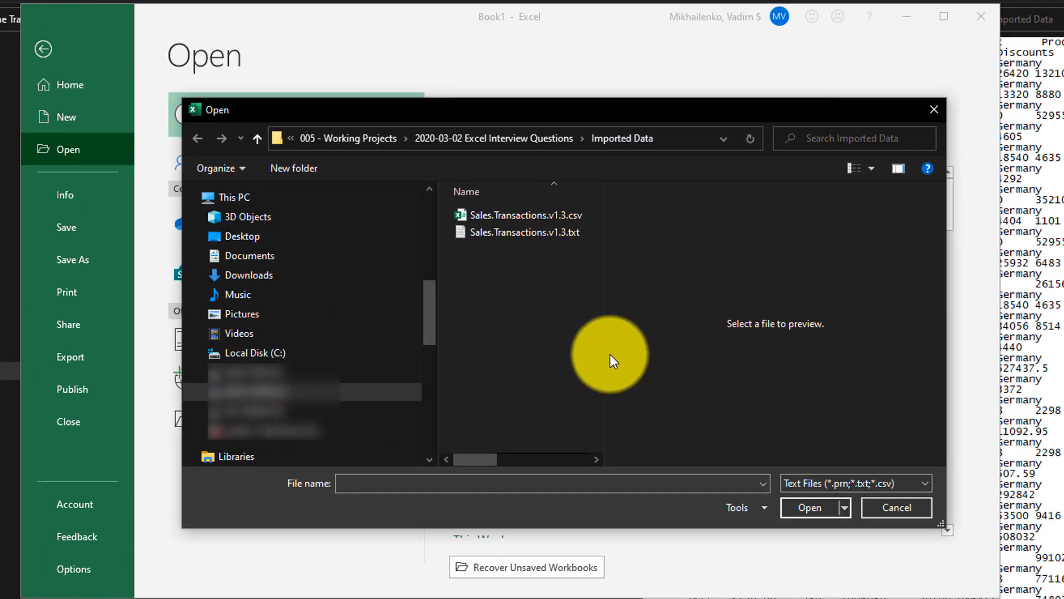
# Preview Sales.Transactions.v1.3.txt and its csv counterpart, and open the txt file for import.
pyautogui.moveTo(604, 354); pyautogui.dragTo(798, 366)
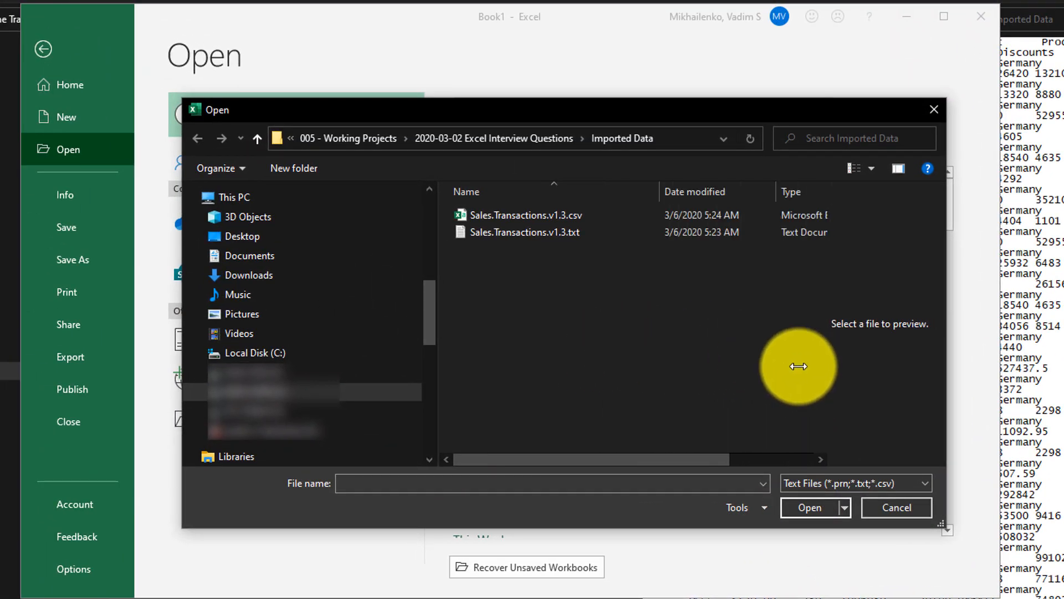
pyautogui.click(573, 236)
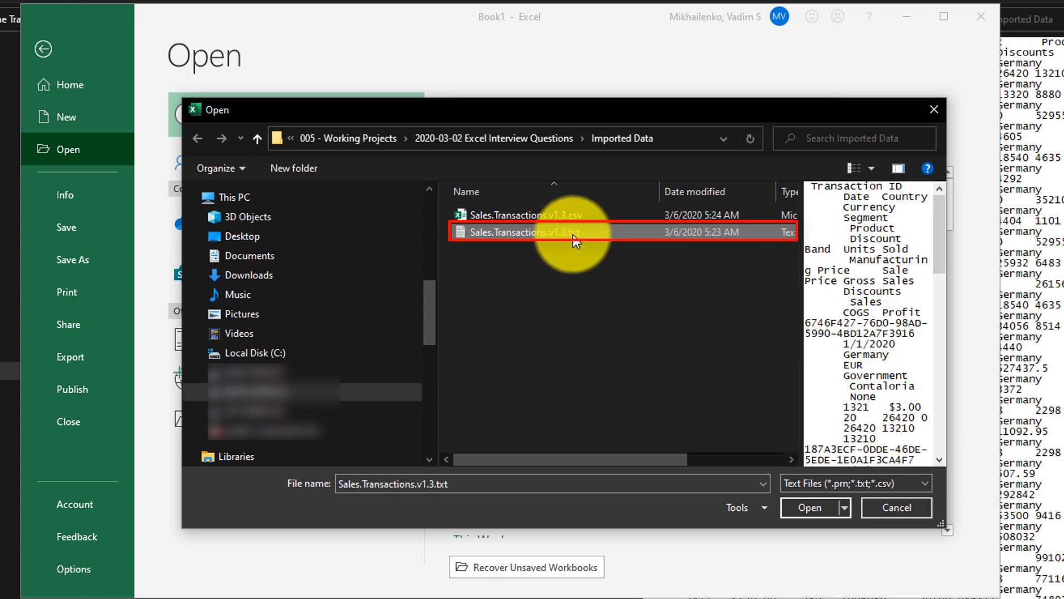
pyautogui.moveTo(800, 305); pyautogui.dragTo(684, 304)
pyautogui.click(557, 217)
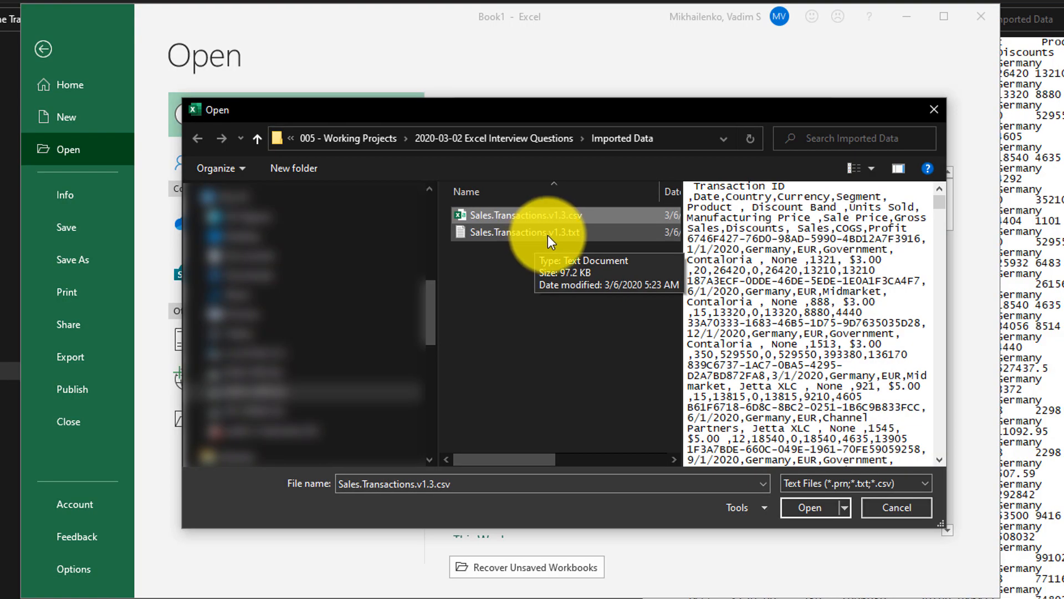
pyautogui.click(548, 235)
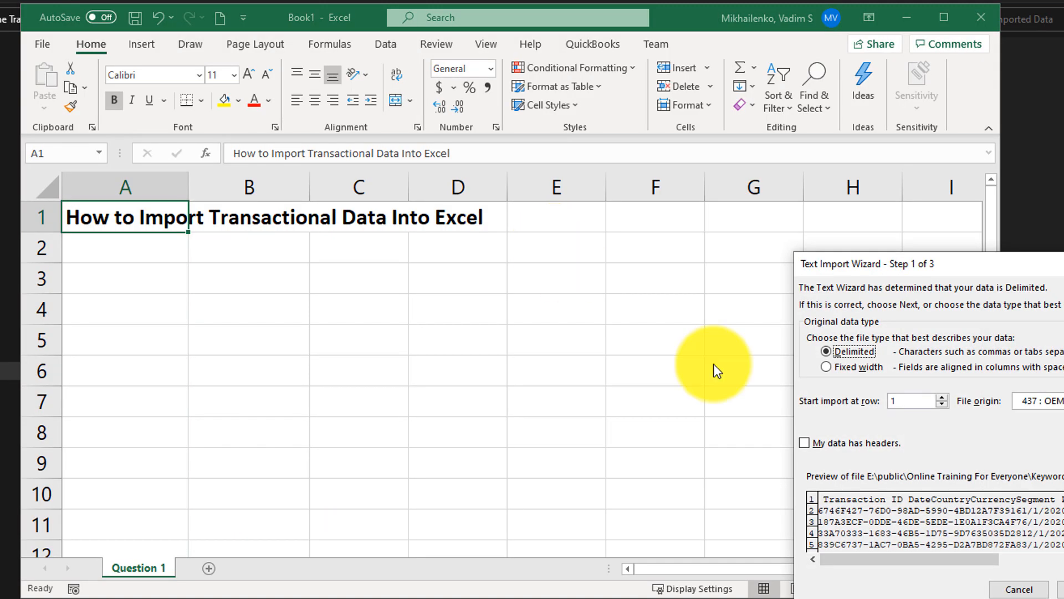
# Set the text import to Delimited, starting at row 1, and mark the data as having headers.
pyautogui.moveTo(985, 259); pyautogui.dragTo(603, 223)
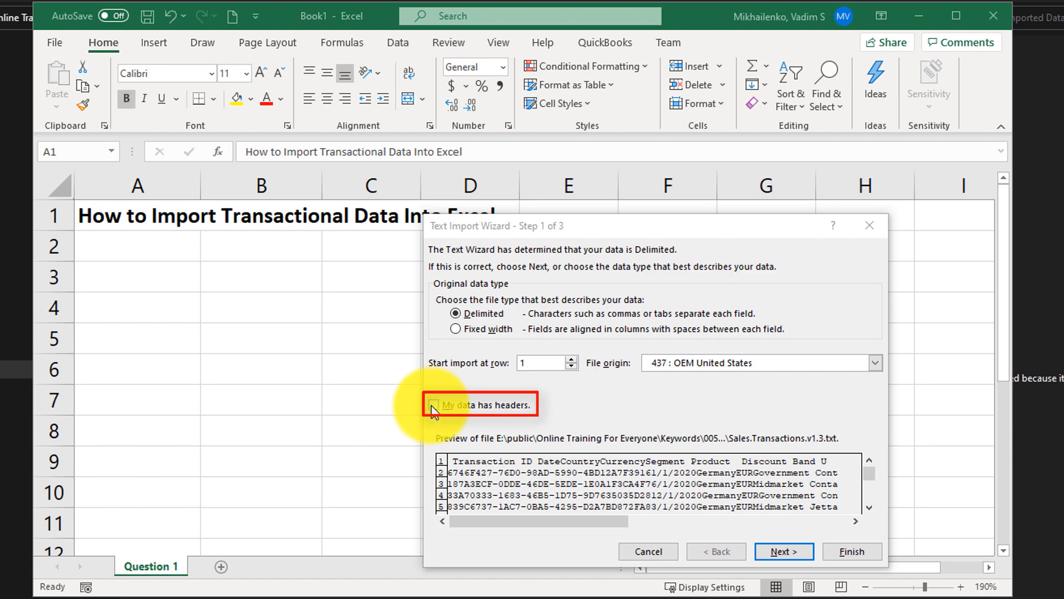
pyautogui.click(488, 463)
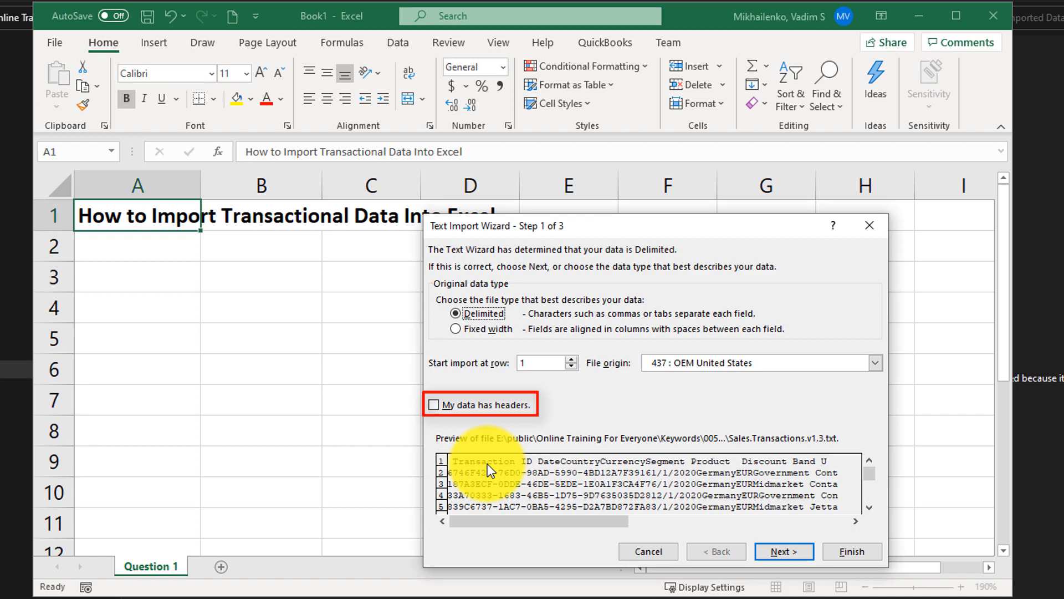
pyautogui.click(443, 406)
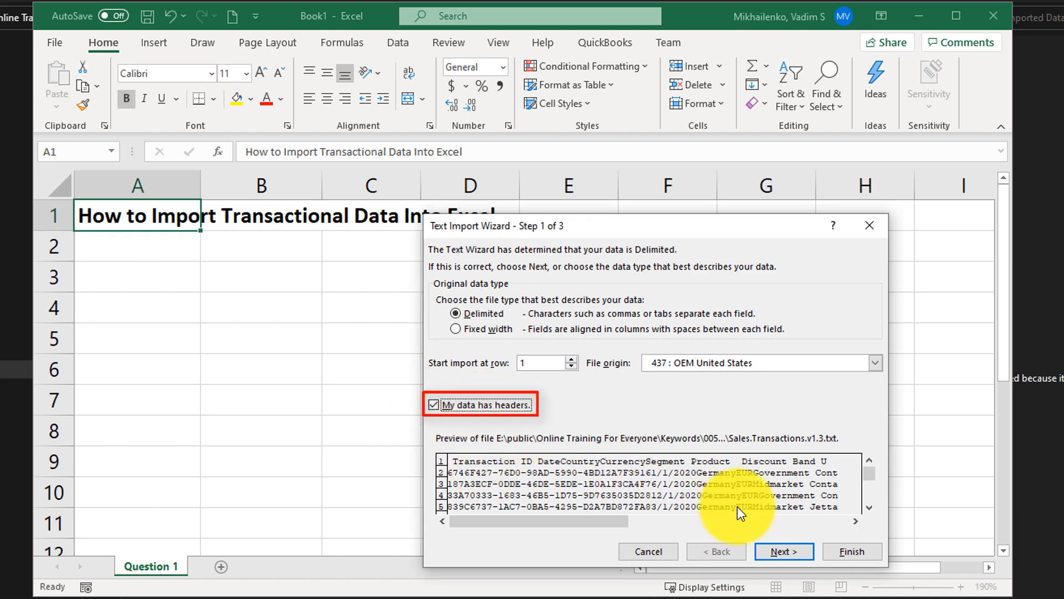
pyautogui.click(458, 315)
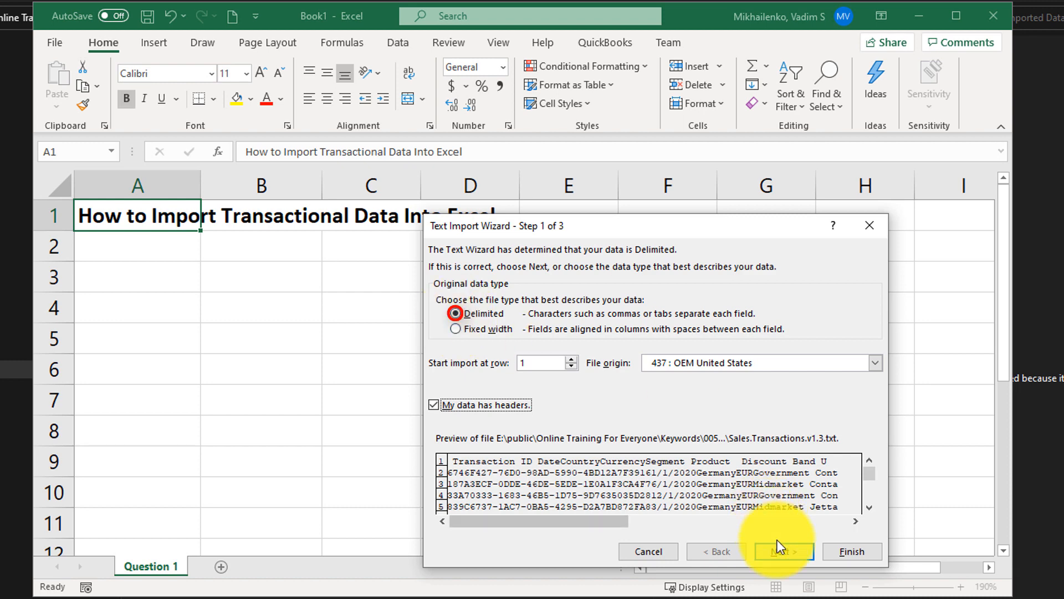
# Keep Tab as the delimiter and General as the column data format, and finish the import.
pyautogui.click(780, 553)
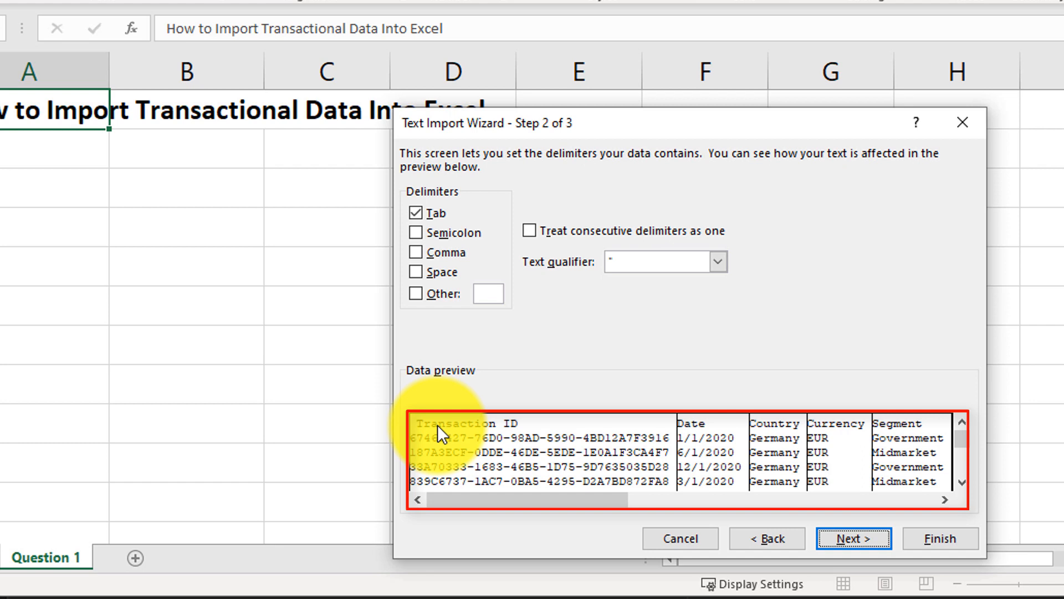
pyautogui.click(868, 541)
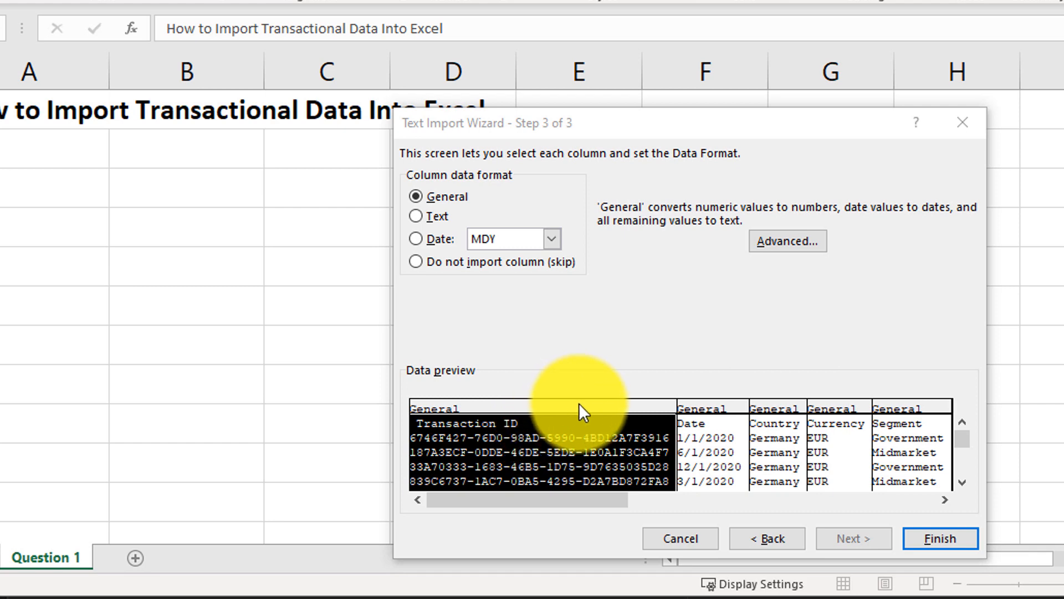
pyautogui.click(940, 539)
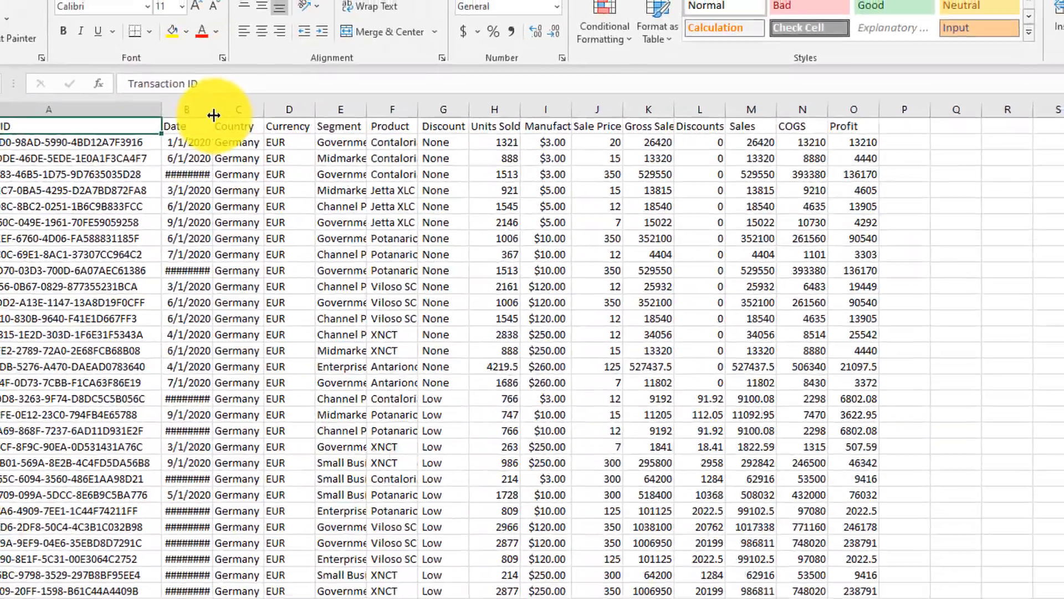
# Auto-fit the Date, Product and Segment columns to the width of their contents.
pyautogui.doubleClick(213, 115)
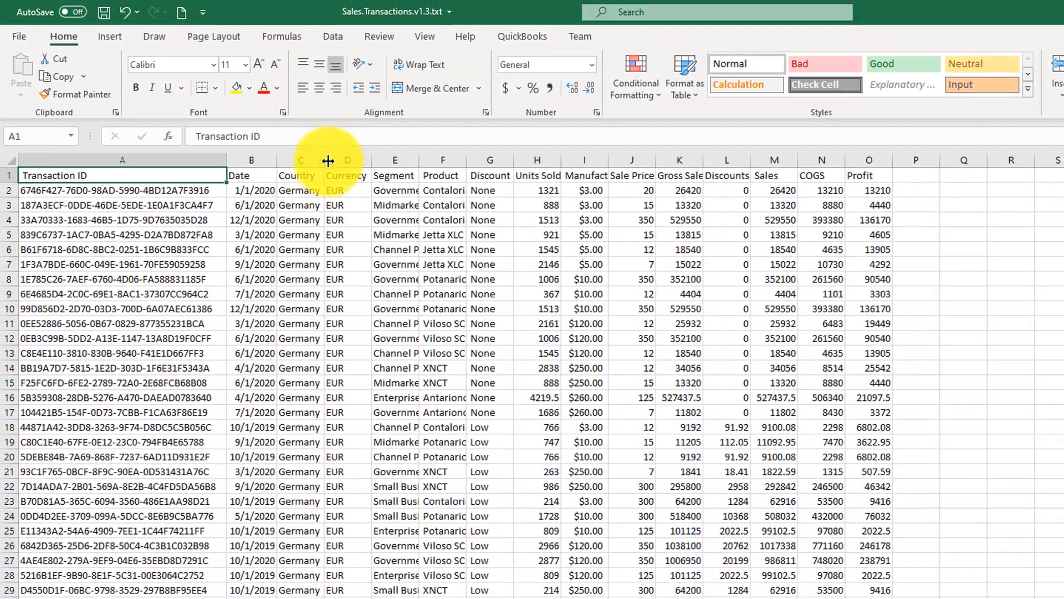
pyautogui.doubleClick(466, 161)
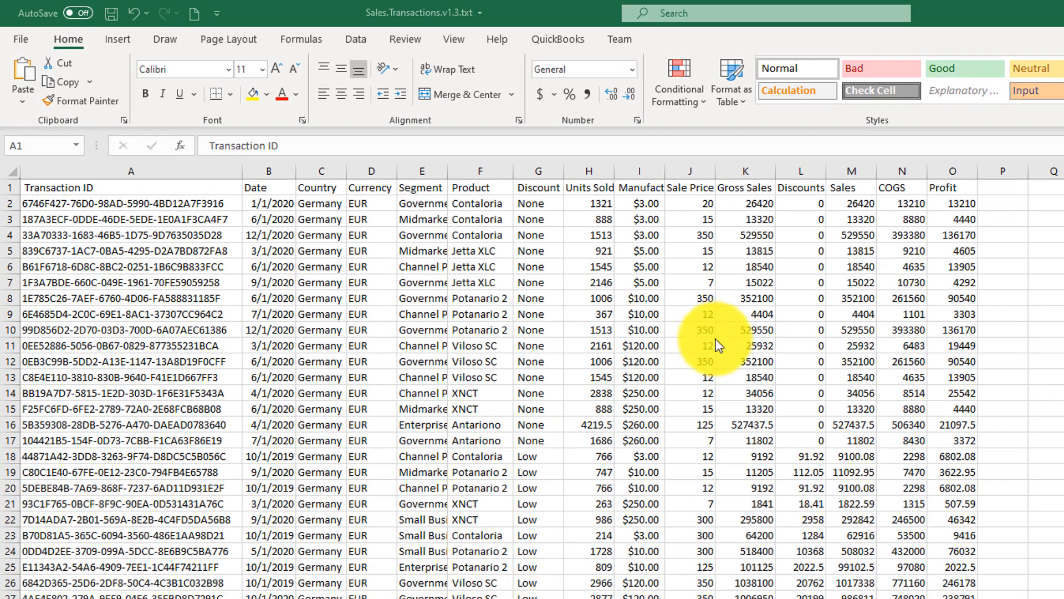
pyautogui.click(100, 187)
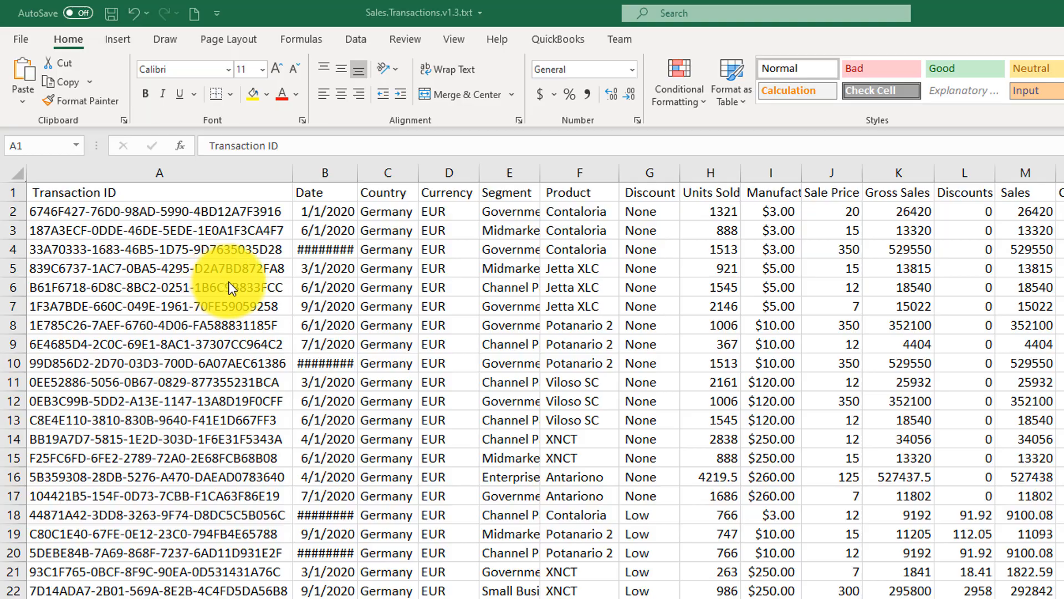
pyautogui.click(356, 171)
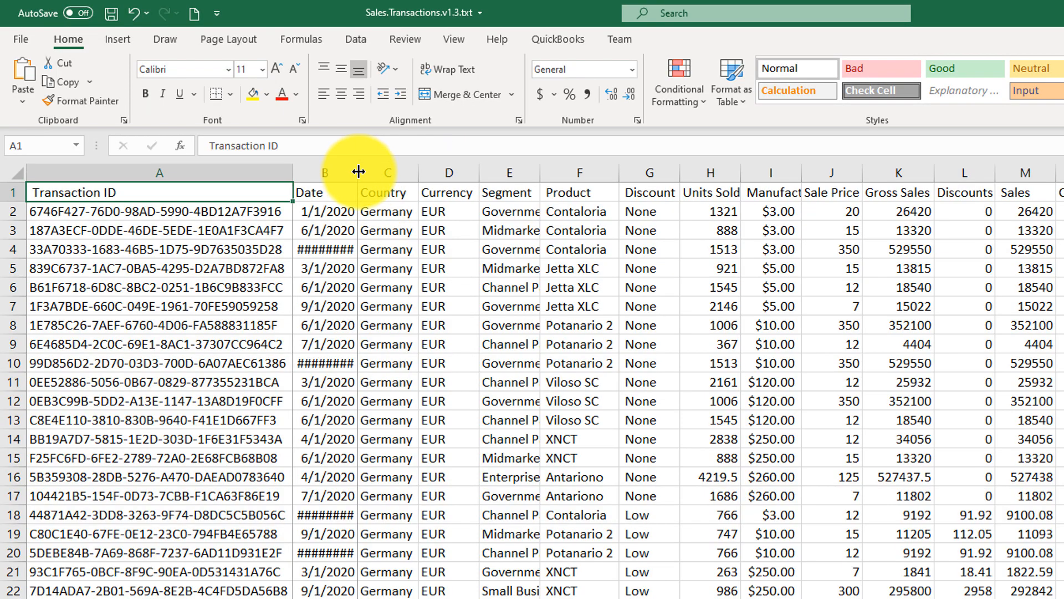
pyautogui.doubleClick(359, 171)
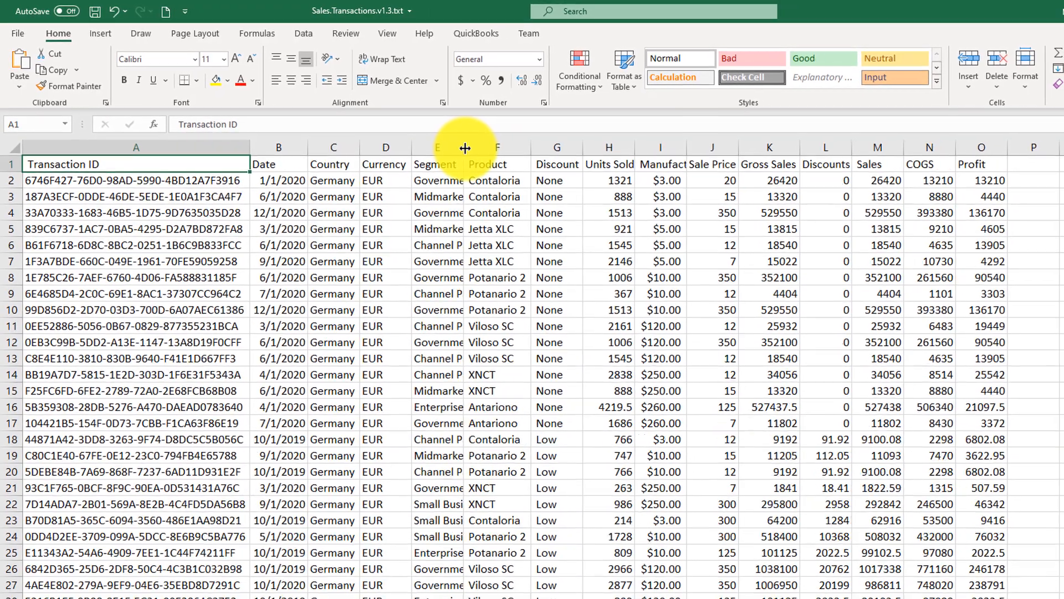
pyautogui.doubleClick(465, 148)
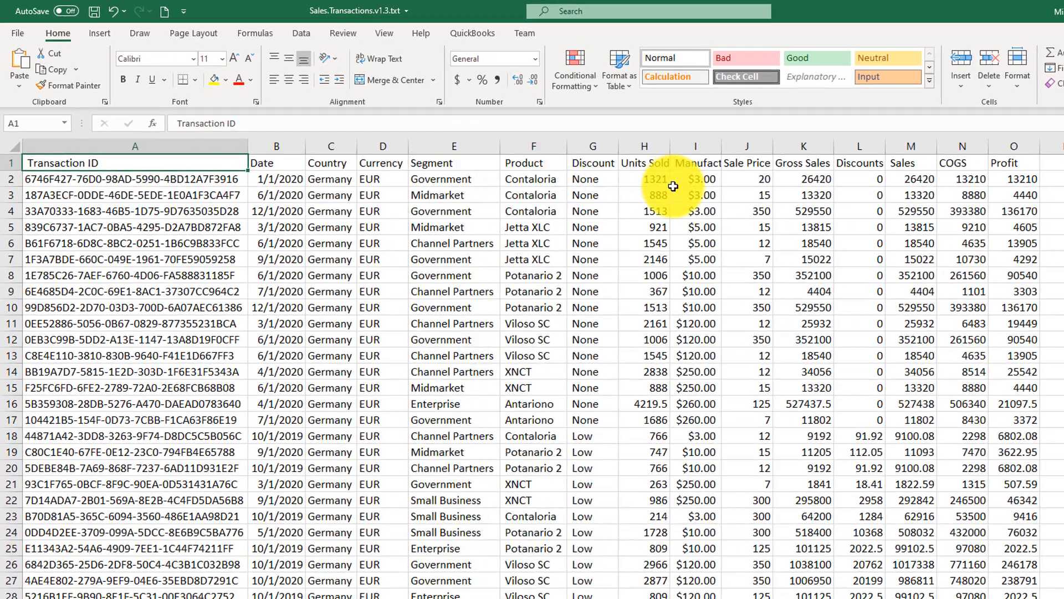
# Examine the Profit column of the imported transactions for negative values.
pyautogui.click(1014, 147)
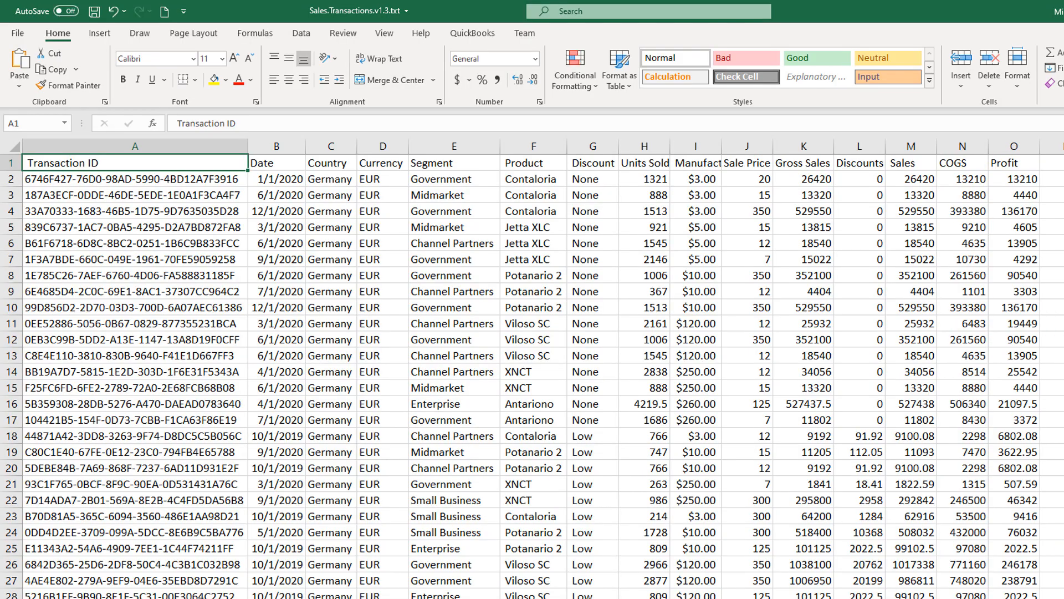
pyautogui.scroll(-20, 532, 371)
pyautogui.scroll(5, 532, 371)
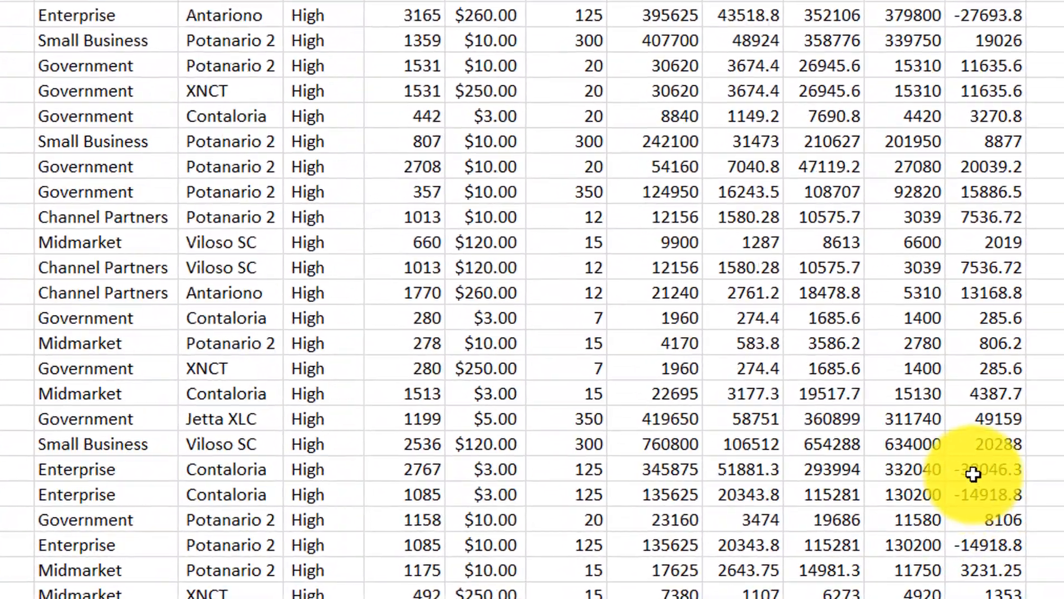
pyautogui.click(992, 410)
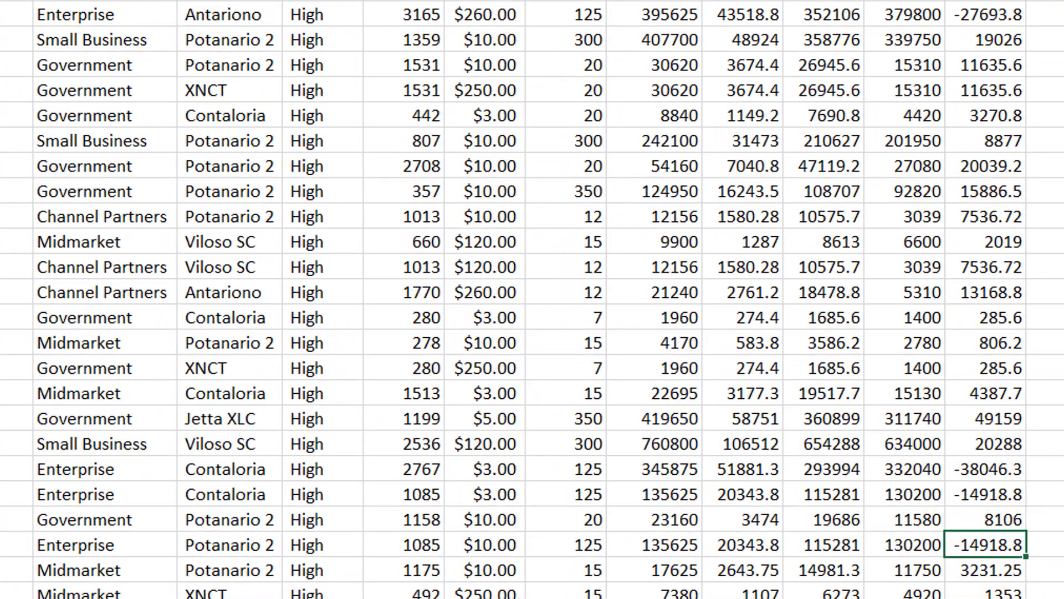
pyautogui.scroll(20, 532, 299)
pyautogui.scroll(-20, 532, 299)
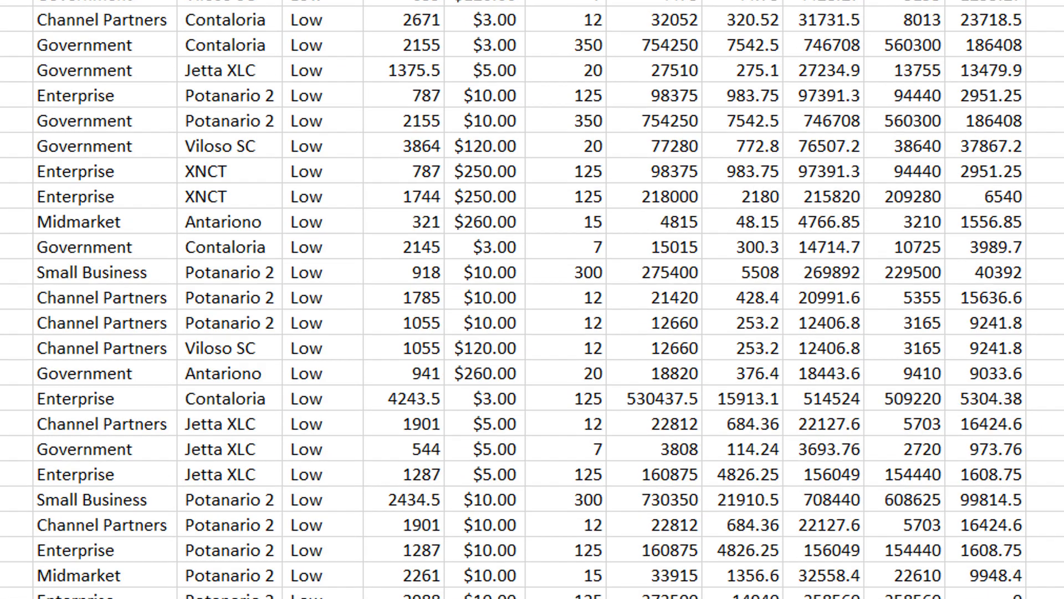
pyautogui.scroll(20, 532, 300)
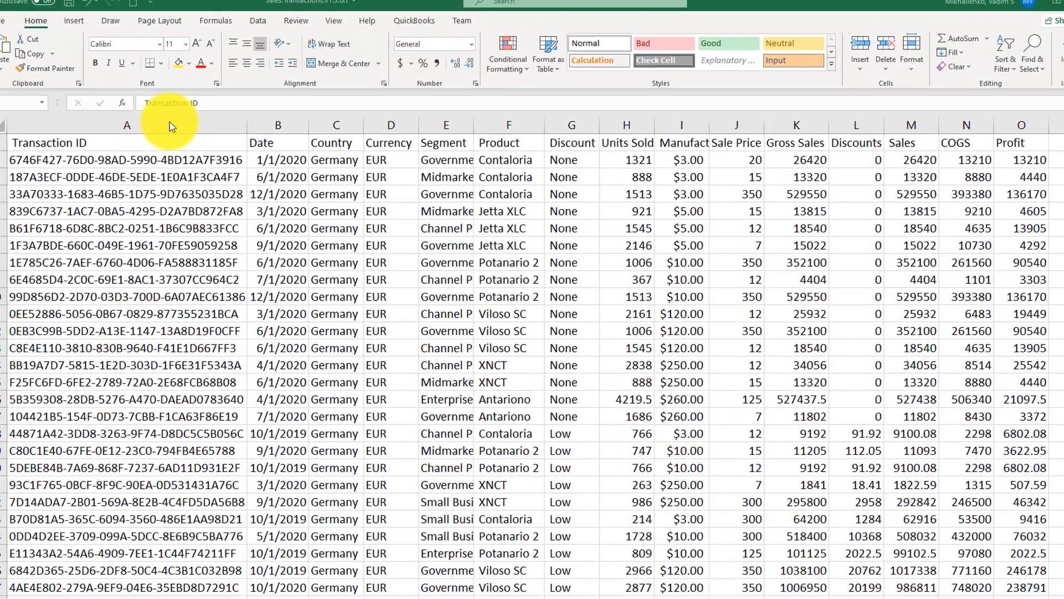
# Apply a Less Than 0 highlight rule with Light Red Fill with Dark Red Text to the Transaction ID through Profit columns.
pyautogui.click(104, 83)
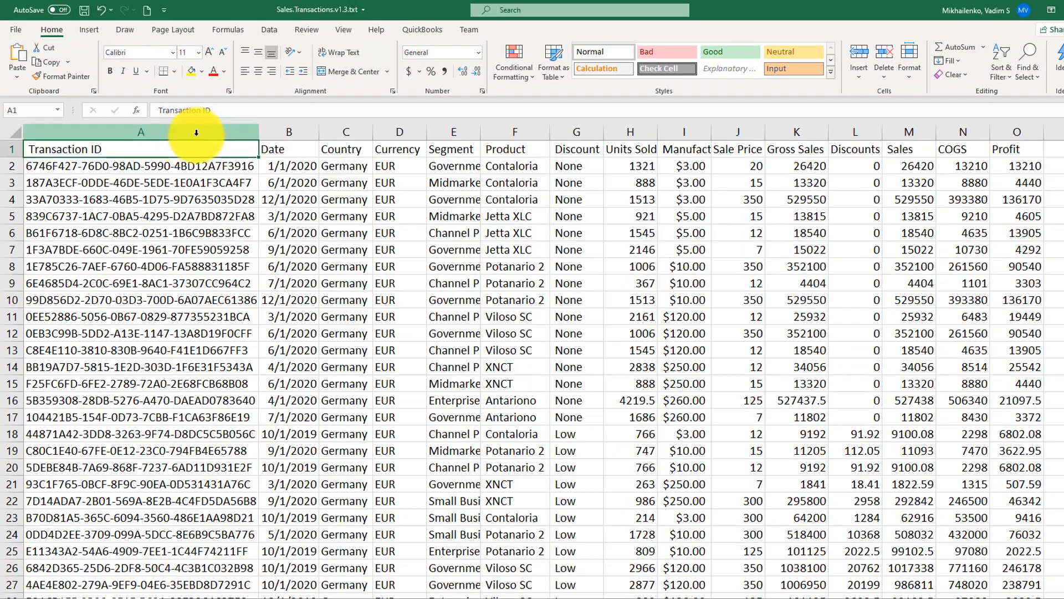
pyautogui.moveTo(197, 132); pyautogui.dragTo(1009, 145)
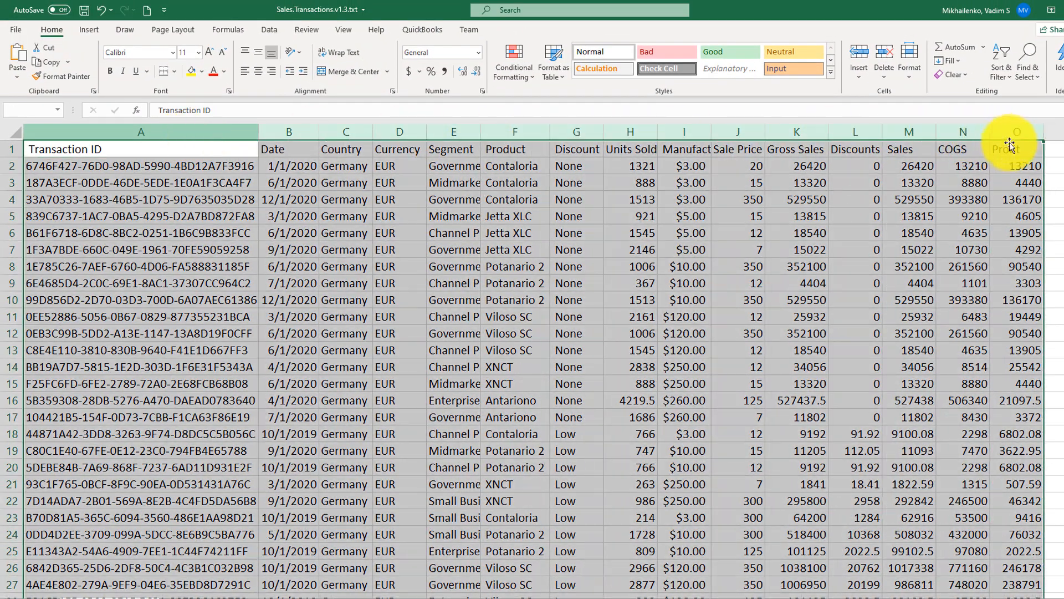
pyautogui.click(534, 83)
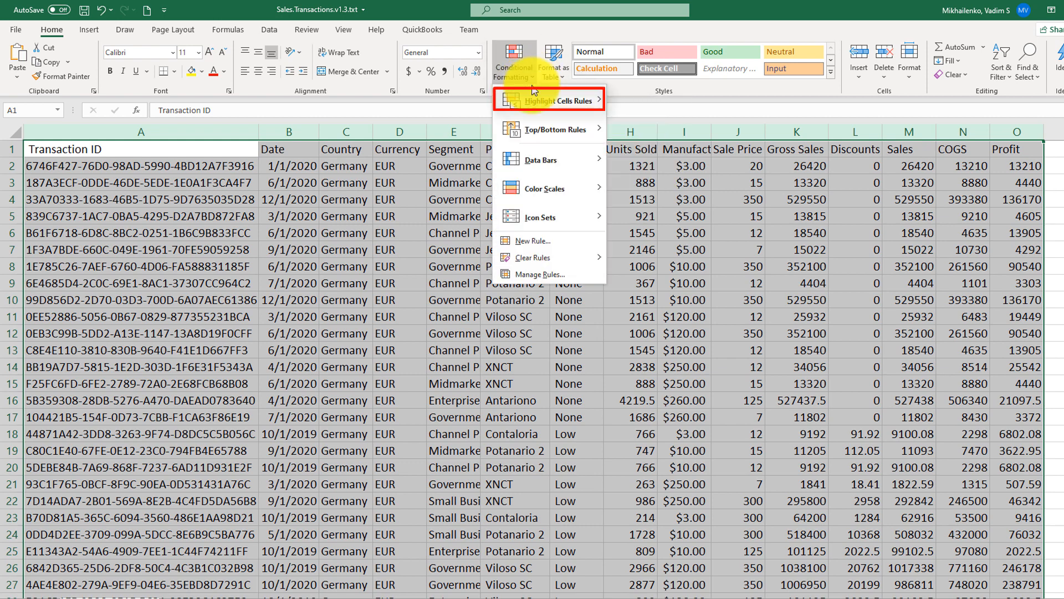
pyautogui.moveTo(533, 109)
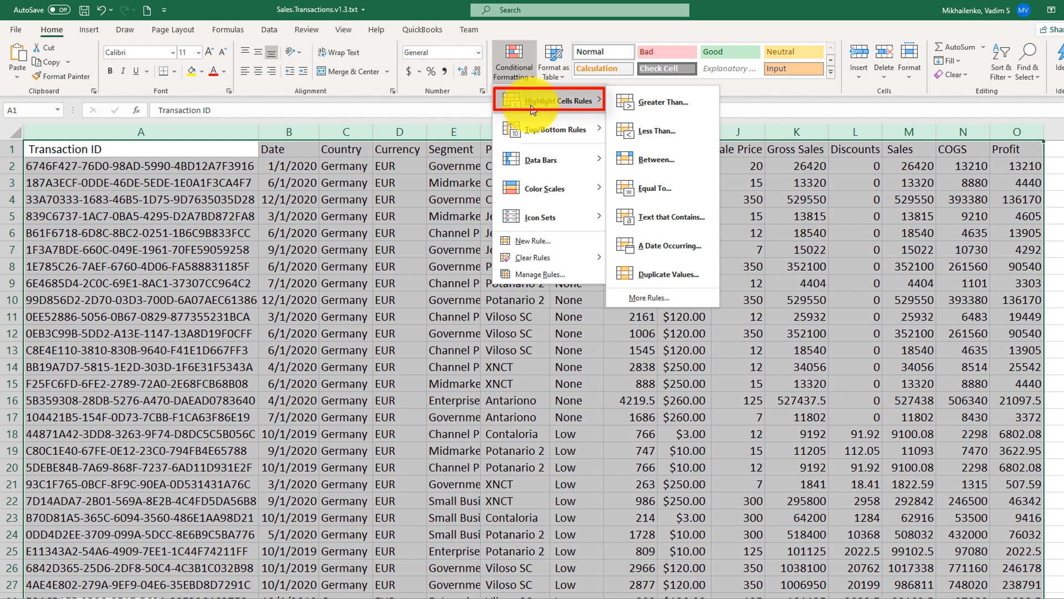
pyautogui.click(665, 131)
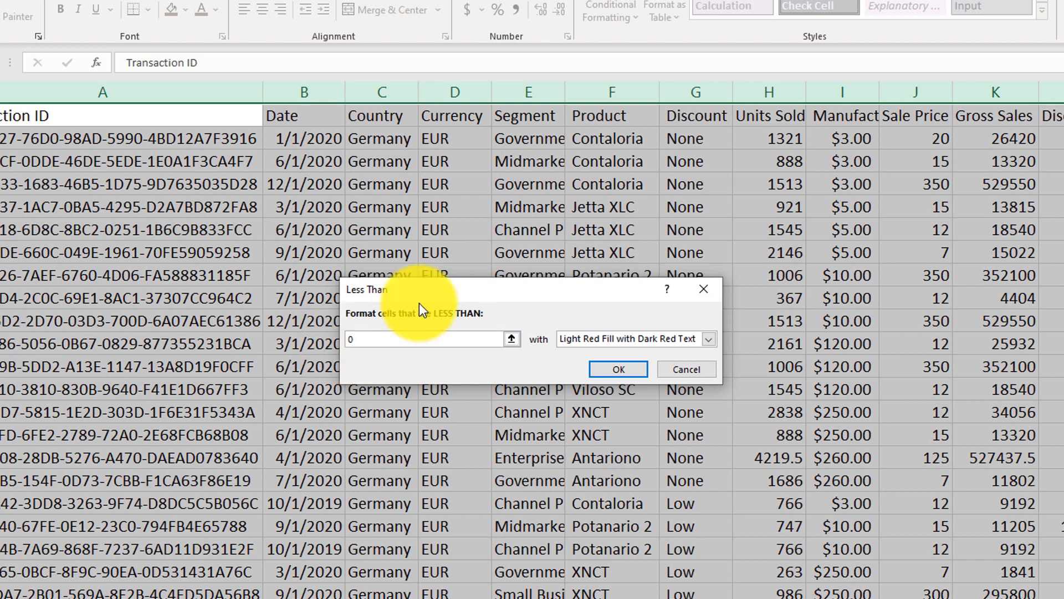
pyautogui.click(710, 338)
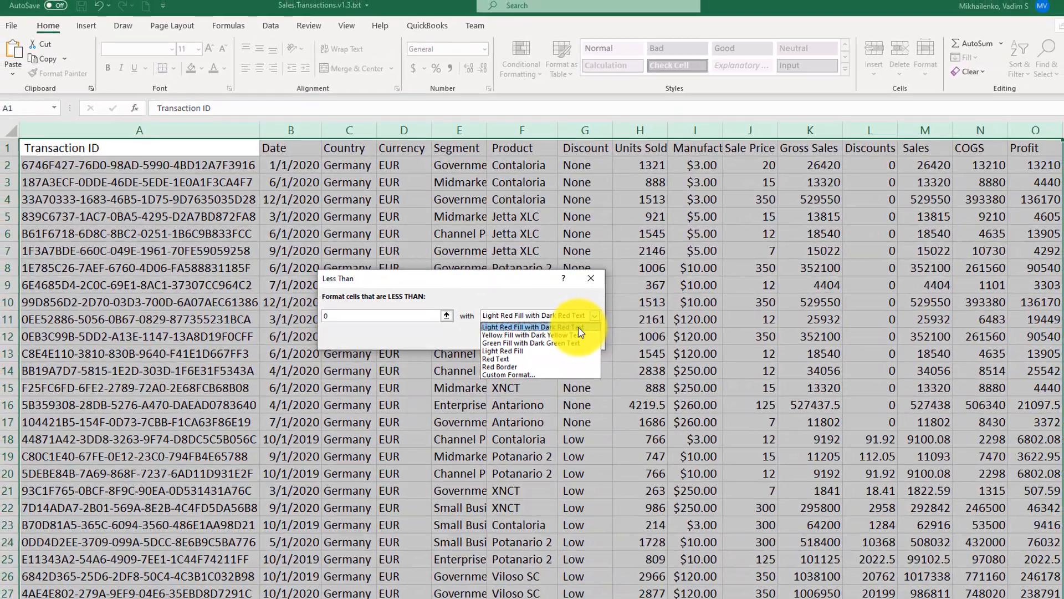
pyautogui.click(593, 332)
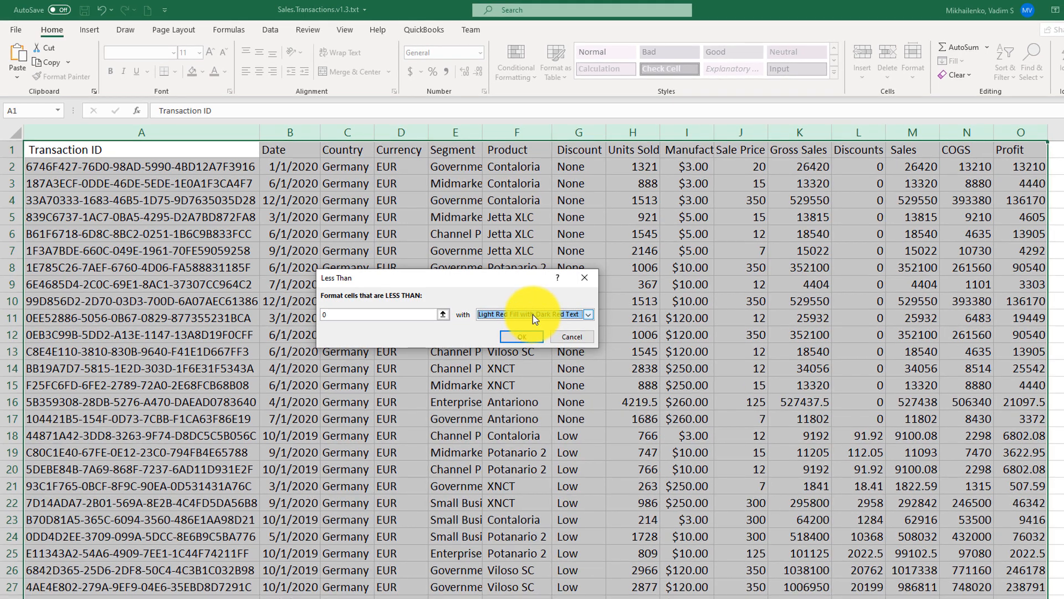
pyautogui.click(590, 314)
pyautogui.click(589, 314)
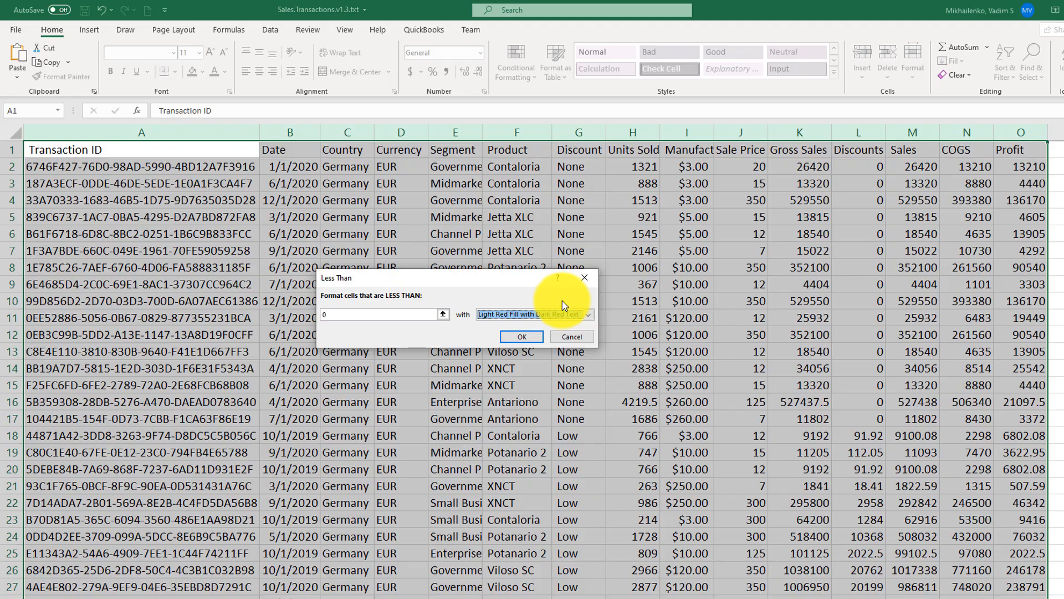
pyautogui.click(523, 337)
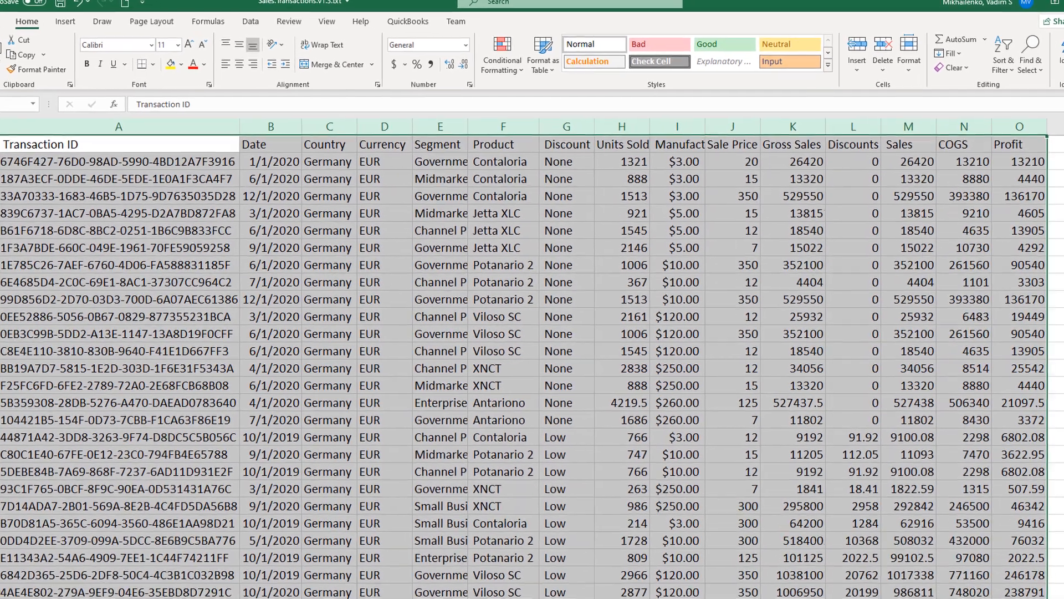
# Select the whole Profit column and apply the accounting number format to it.
pyautogui.scroll(-20, 532, 333)
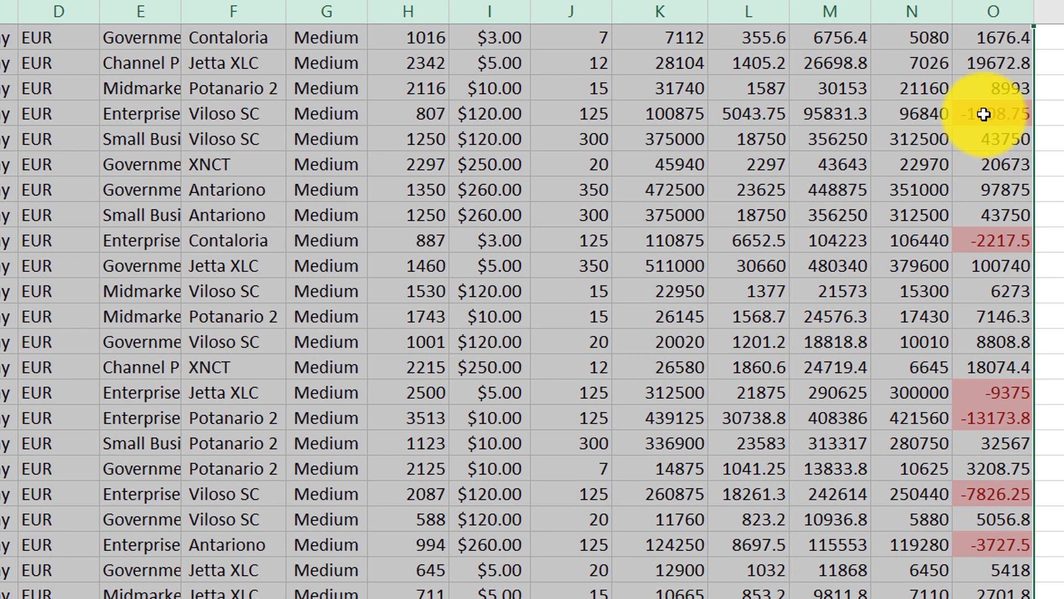
pyautogui.click(997, 13)
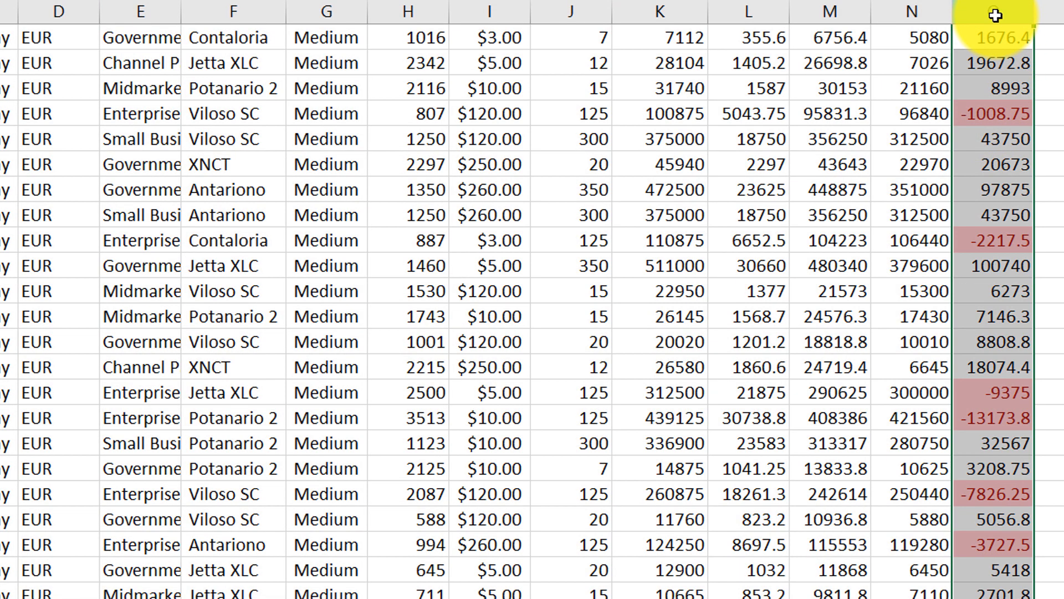
pyautogui.scroll(15, 977, 46)
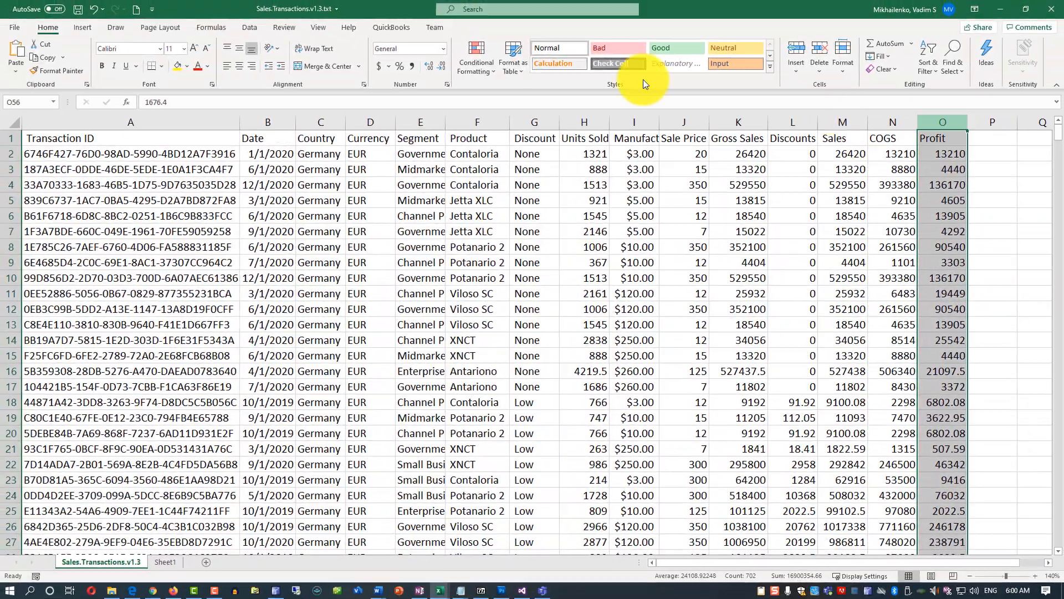
pyautogui.click(378, 65)
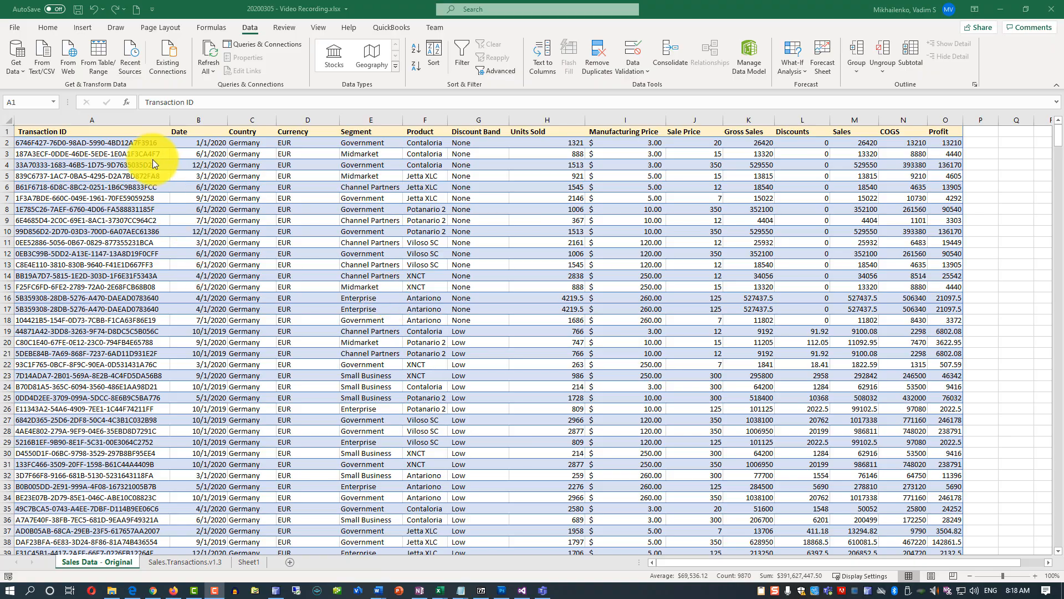
pyautogui.moveTo(118, 119); pyautogui.dragTo(929, 166)
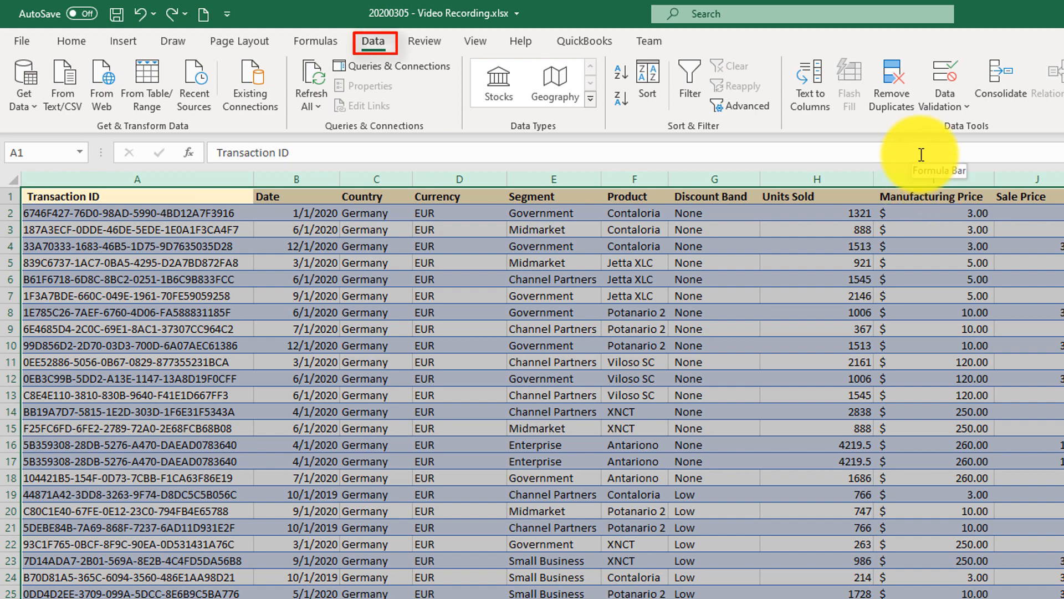
pyautogui.click(894, 93)
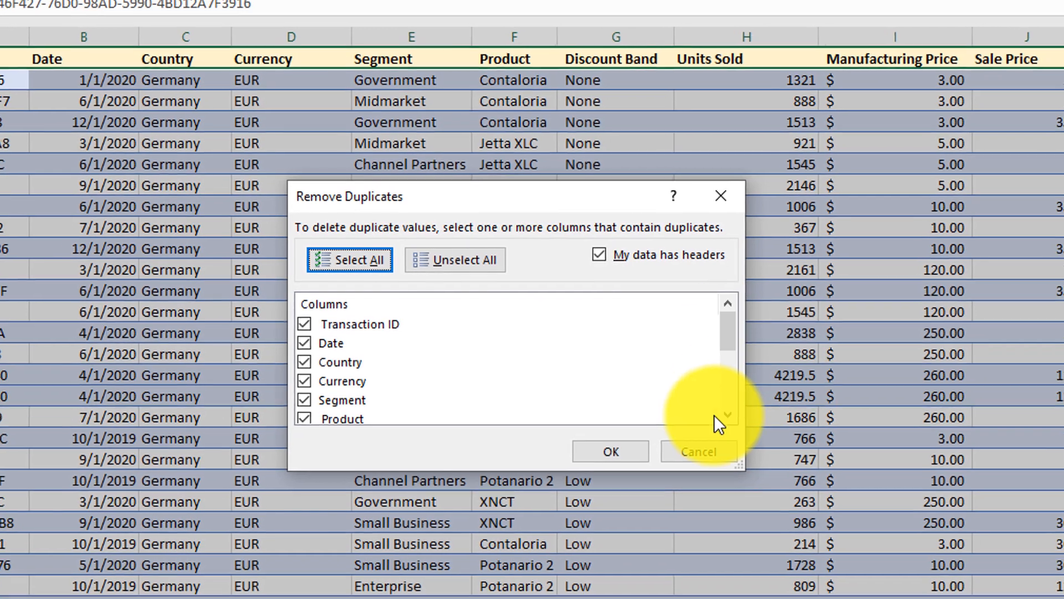
pyautogui.click(713, 460)
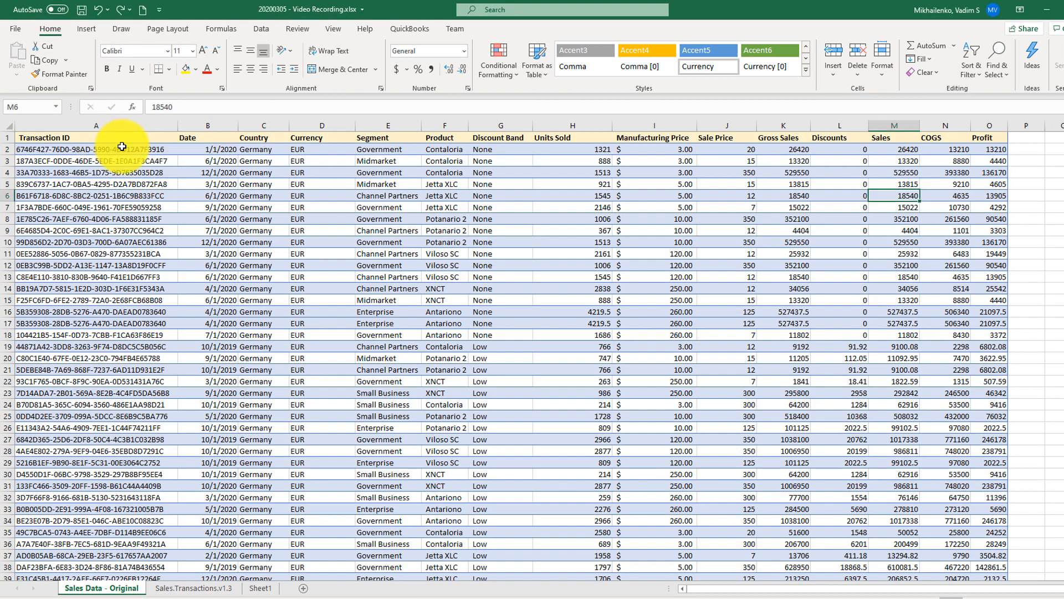
# Highlight duplicate values across the Transaction ID through Profit columns with Light Red Fill with Dark Red Text.
pyautogui.moveTo(112, 128); pyautogui.dragTo(1000, 205)
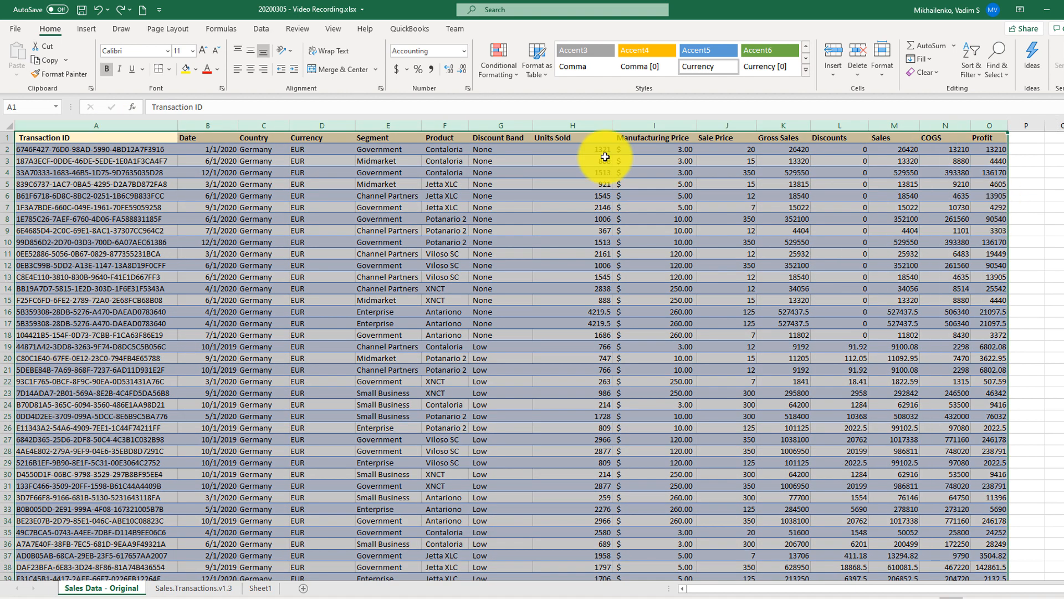
pyautogui.click(500, 70)
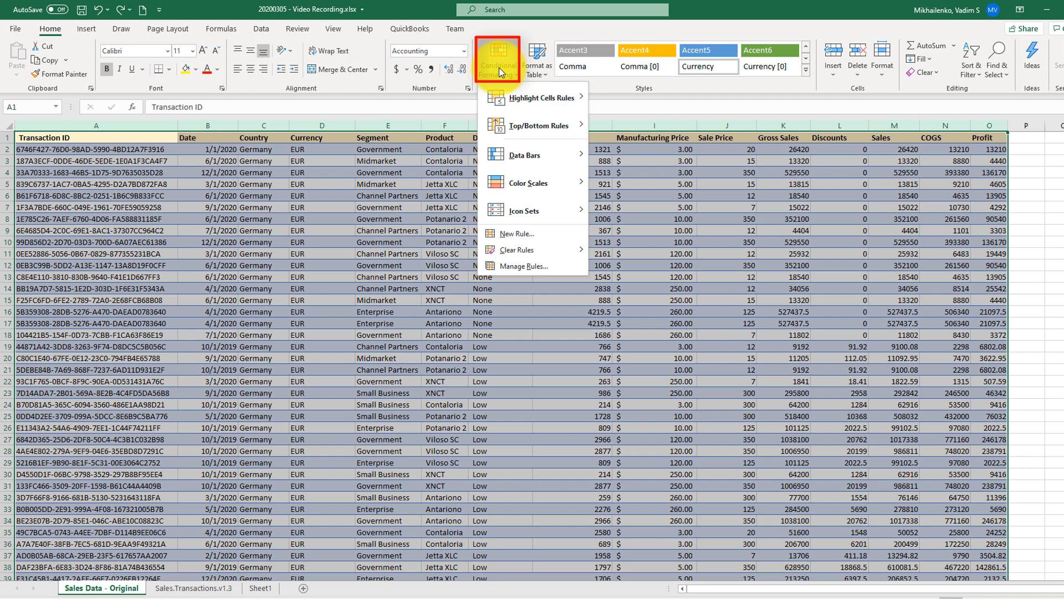
pyautogui.moveTo(525, 103)
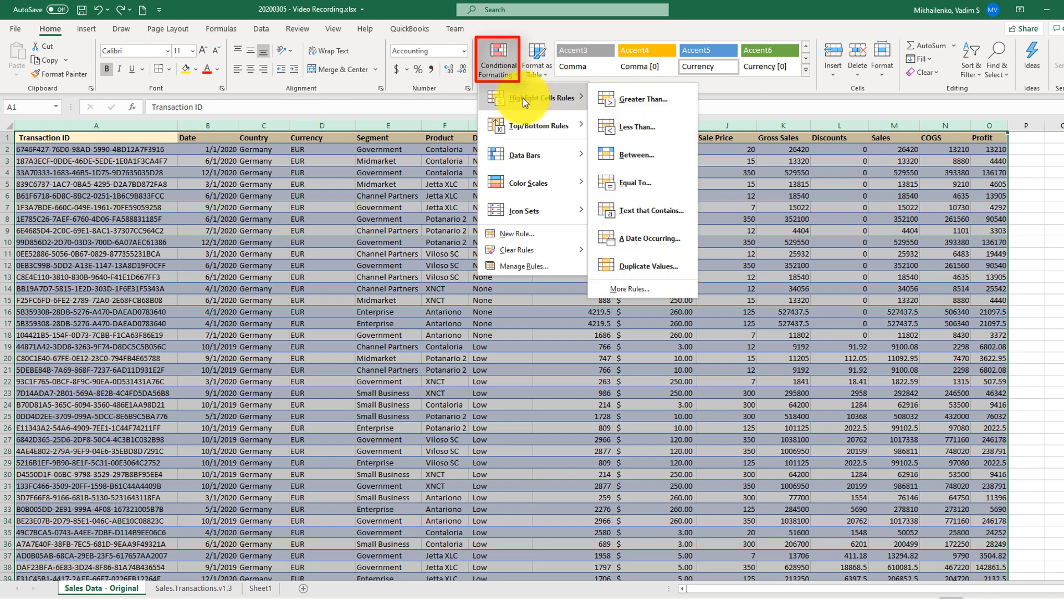
pyautogui.click(664, 271)
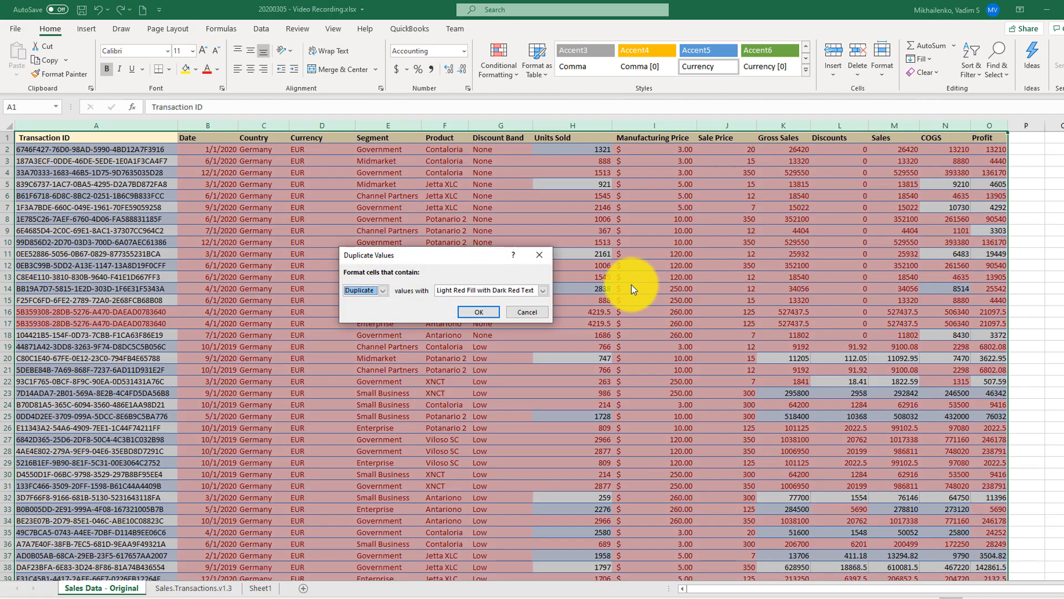
pyautogui.click(479, 312)
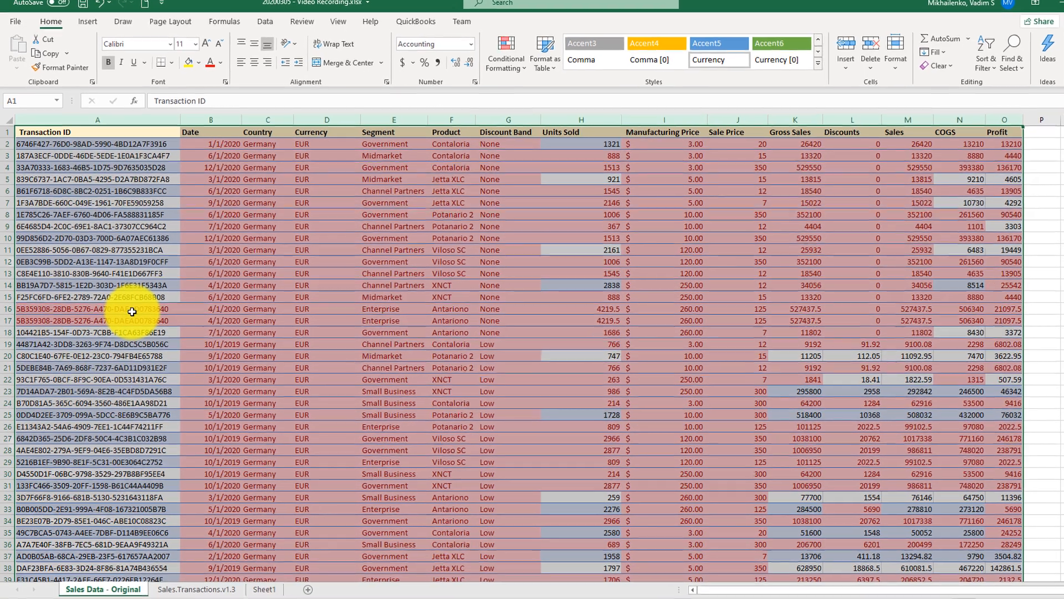
# Inspect the Transaction ID column for highlighted duplicates and blank rows, and undo the duplicate-values formatting.
pyautogui.moveTo(129, 311); pyautogui.dragTo(129, 323)
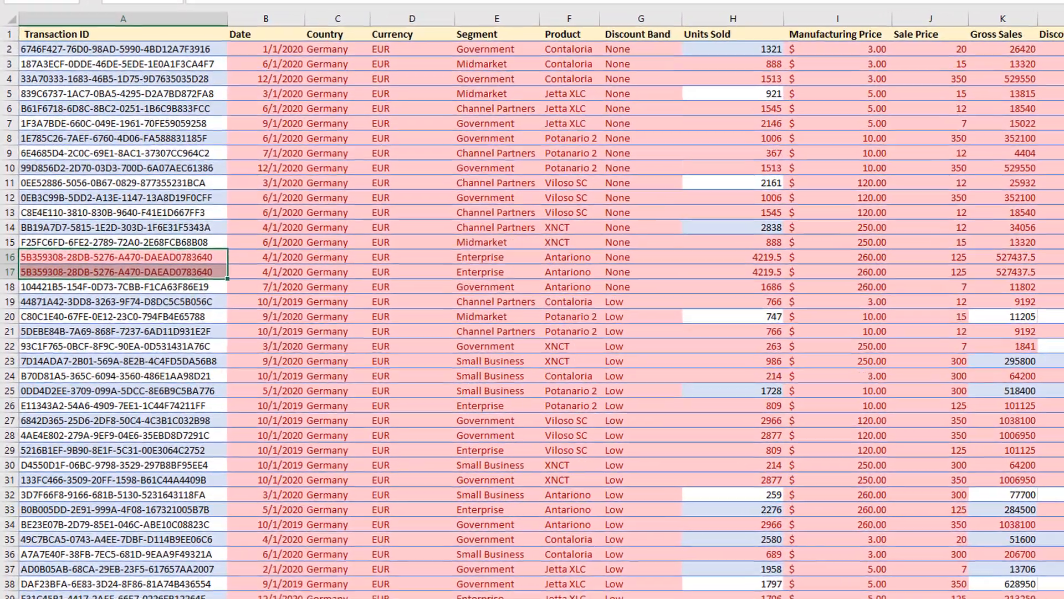
pyautogui.scroll(-20, 533, 310)
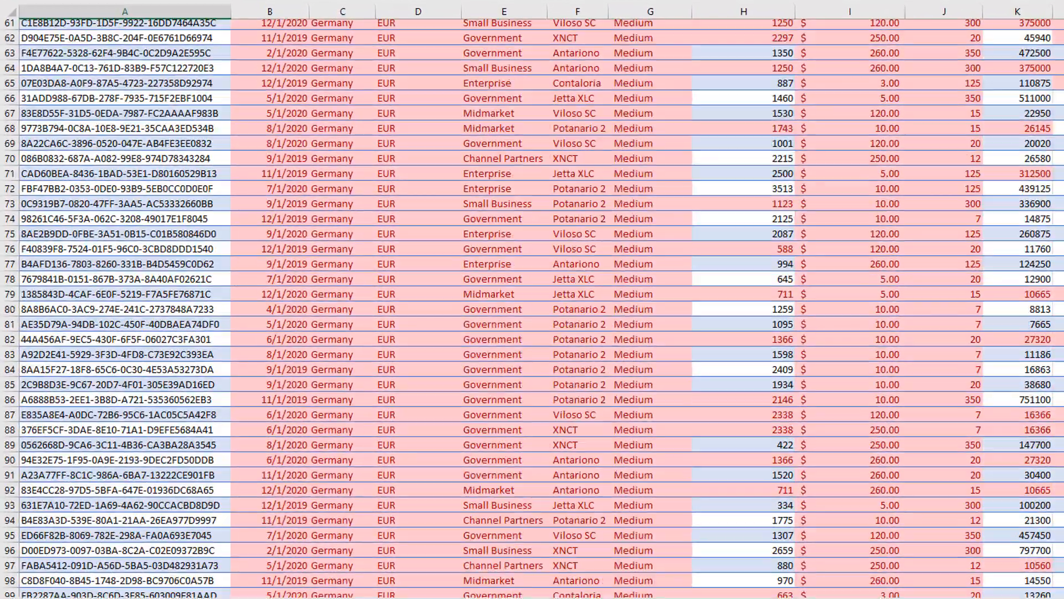
pyautogui.scroll(-20, 532, 310)
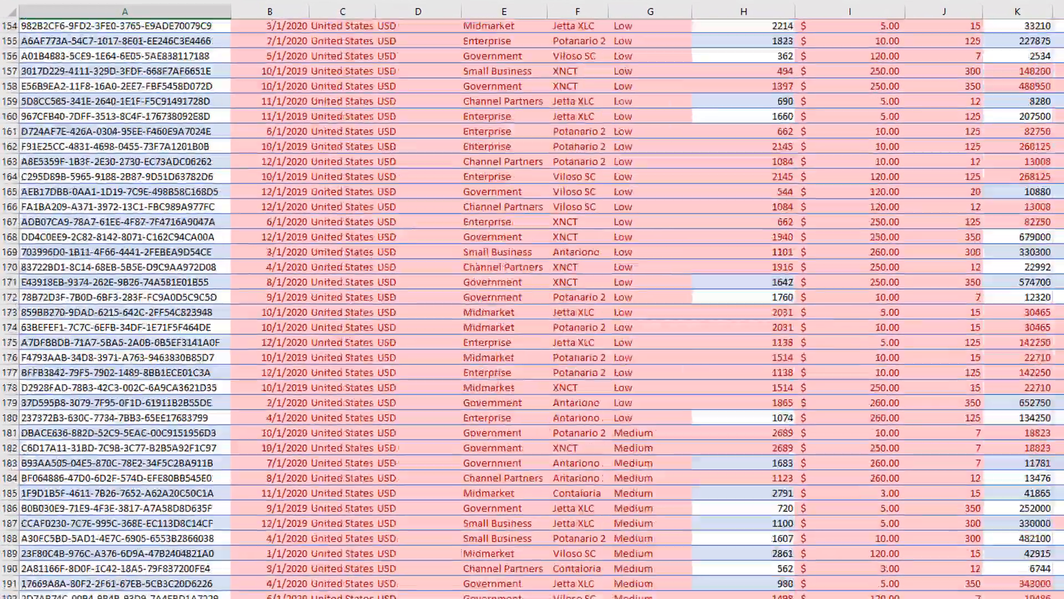
pyautogui.scroll(-20, 238, 256)
pyautogui.scroll(20, 237, 256)
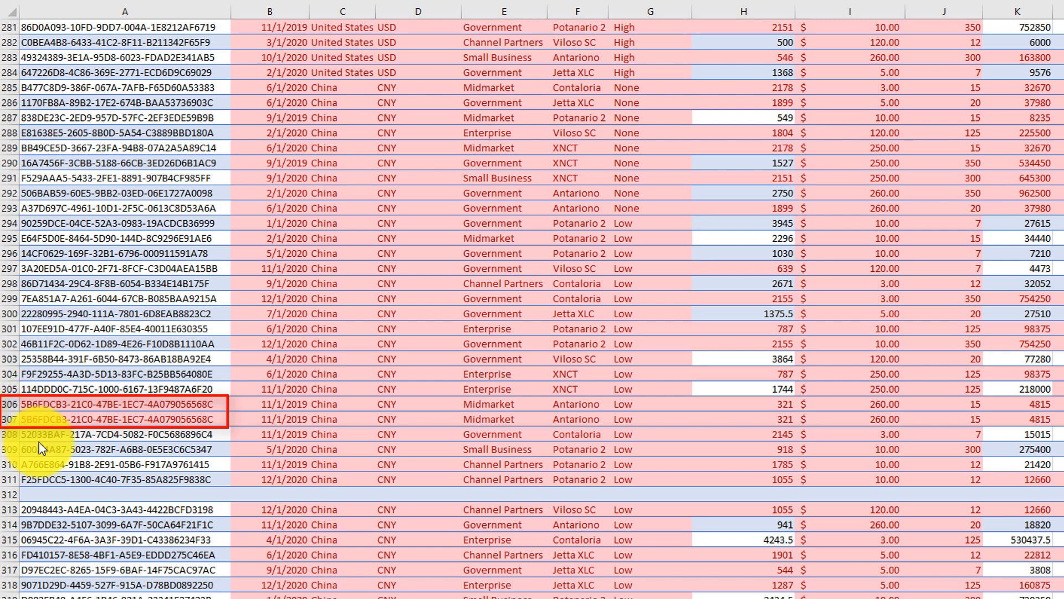
pyautogui.click(168, 494)
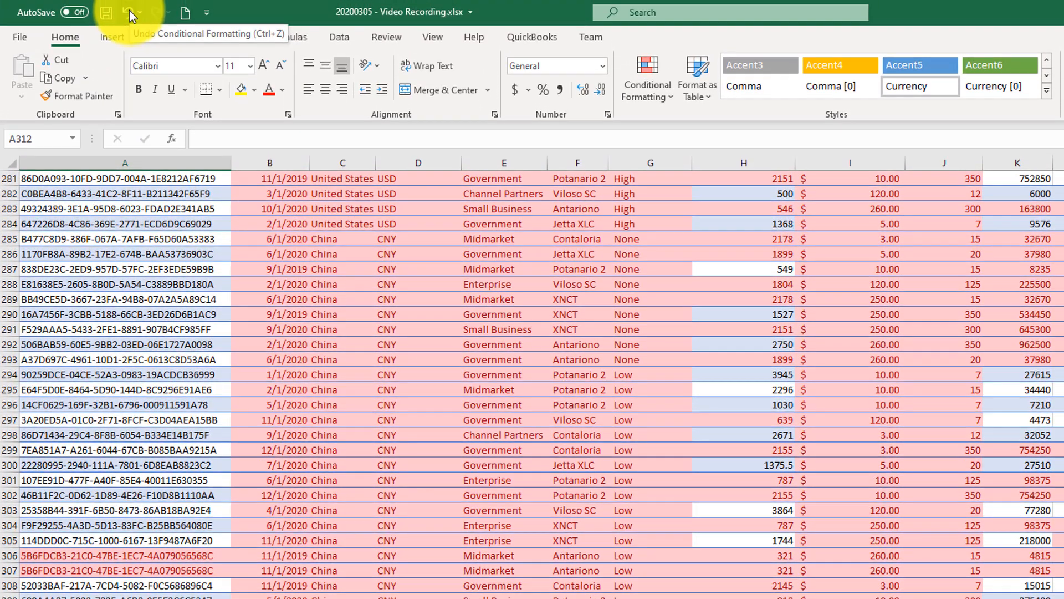
pyautogui.click(128, 13)
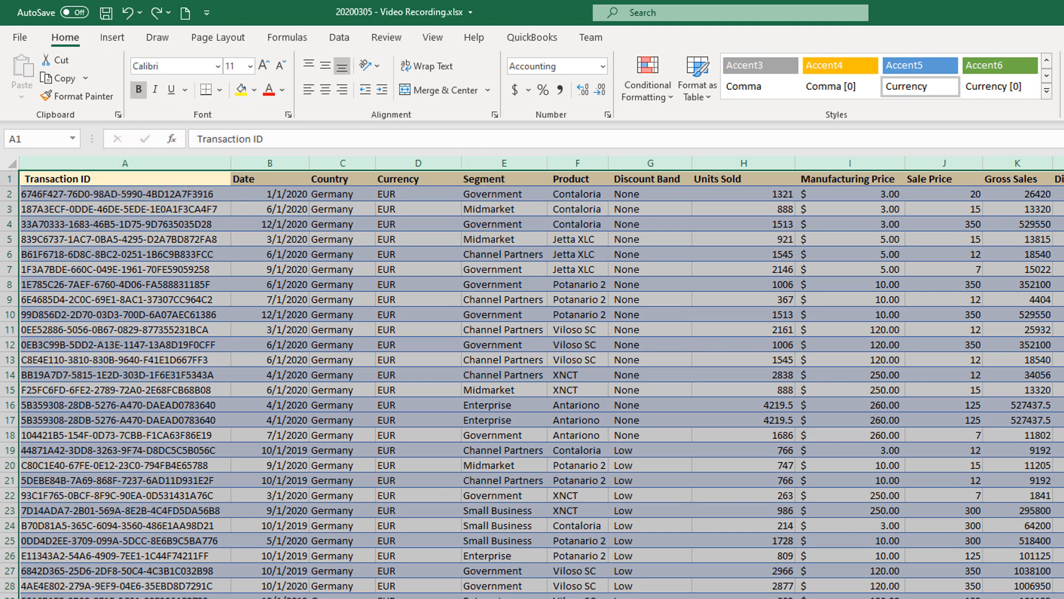
# Remove duplicate rows from the sales data by comparing only the Transaction ID column, keeping the data marked as having headers.
pyautogui.click(341, 37)
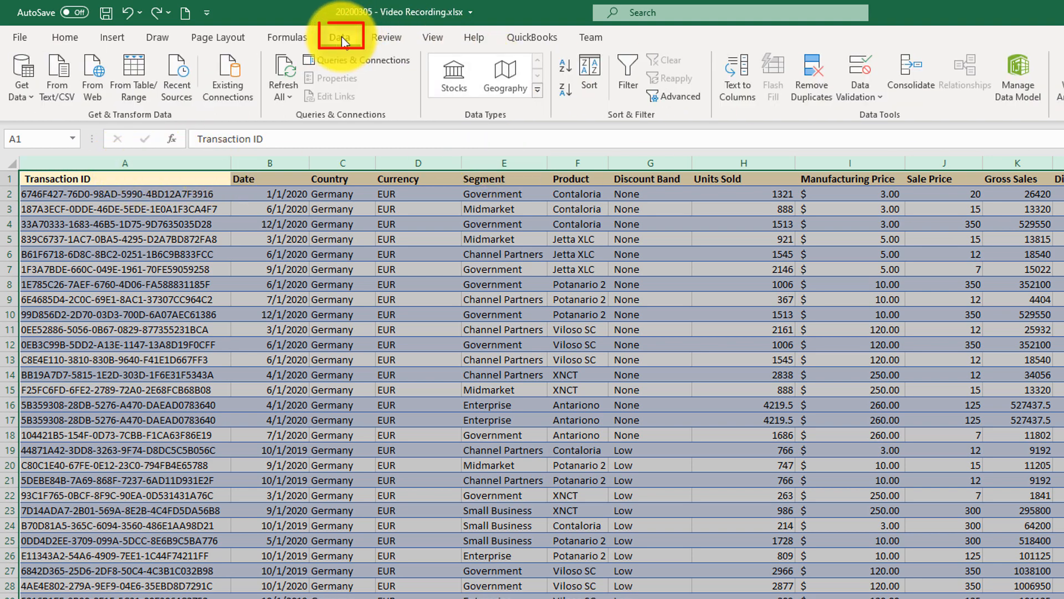
pyautogui.click(810, 88)
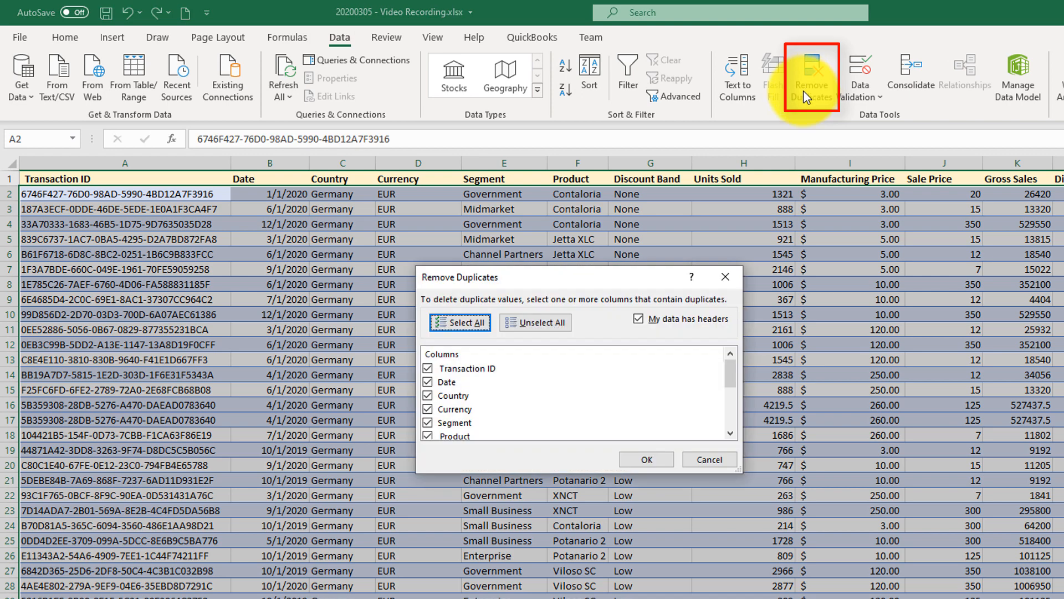
pyautogui.click(537, 323)
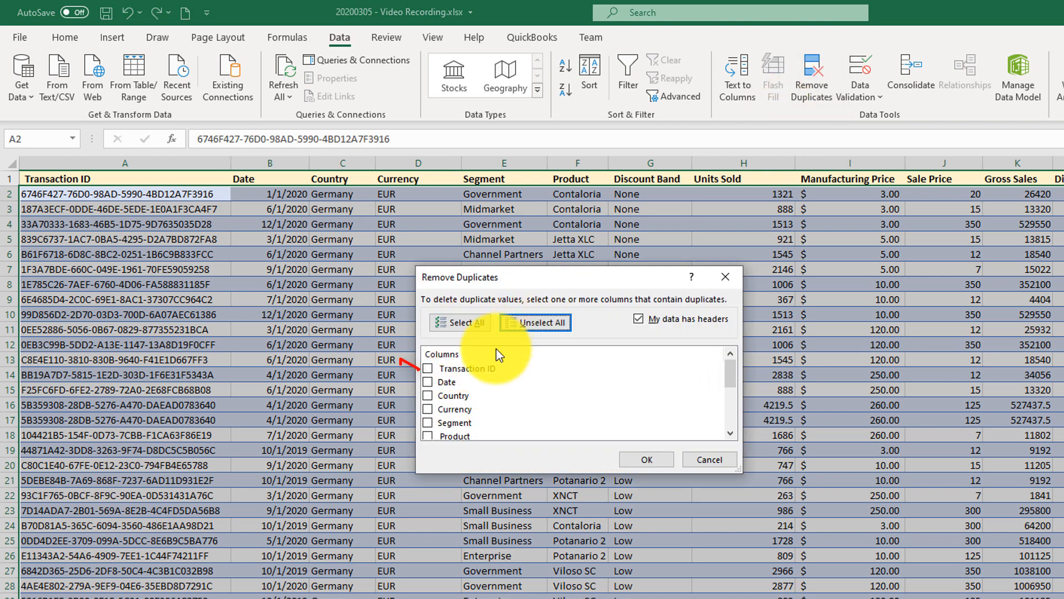
pyautogui.click(428, 369)
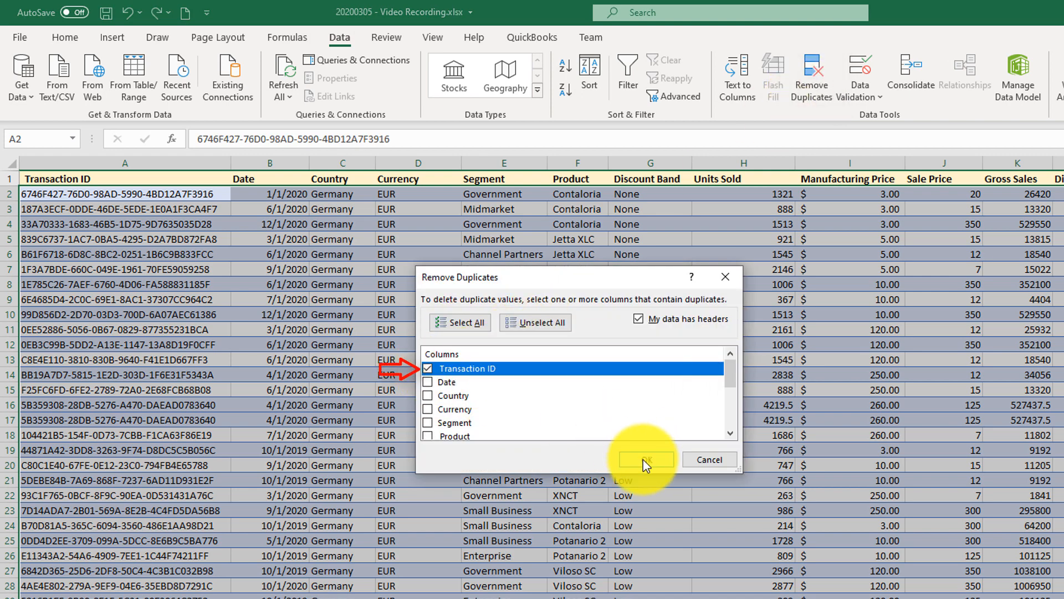
pyautogui.click(645, 459)
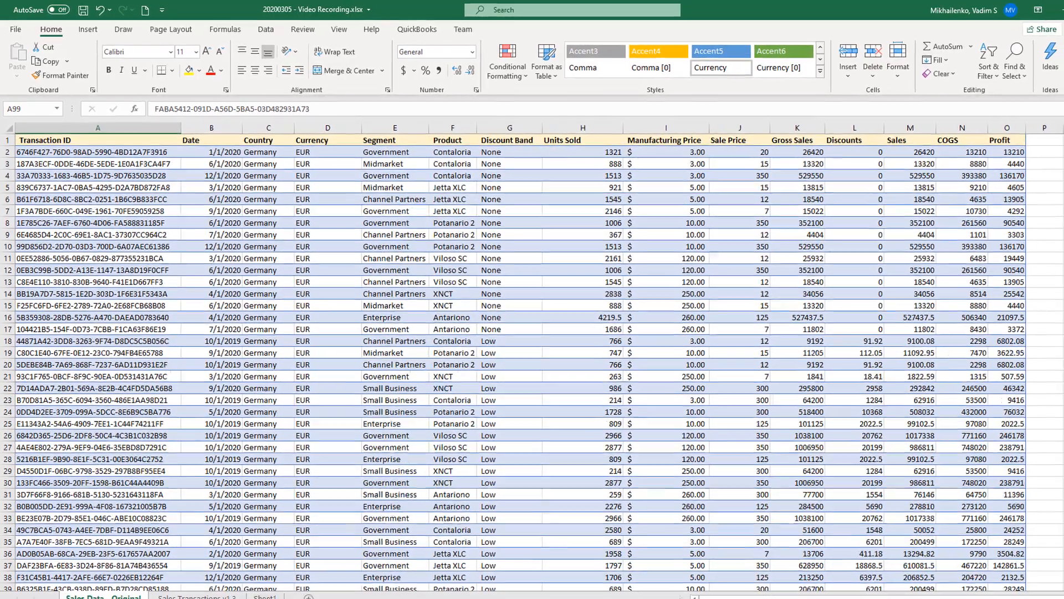
# Convert the sales data range A1:O712 into a table, keeping the first row as headers.
pyautogui.scroll(-16, 532, 366)
pyautogui.scroll(-13, 532, 360)
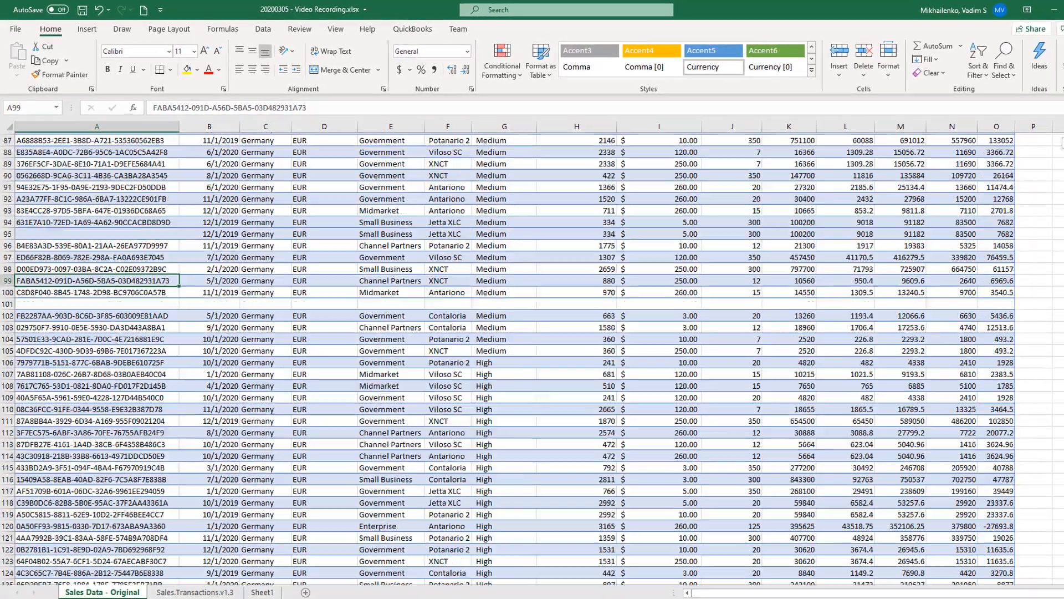
pyautogui.scroll(5, 832, 178)
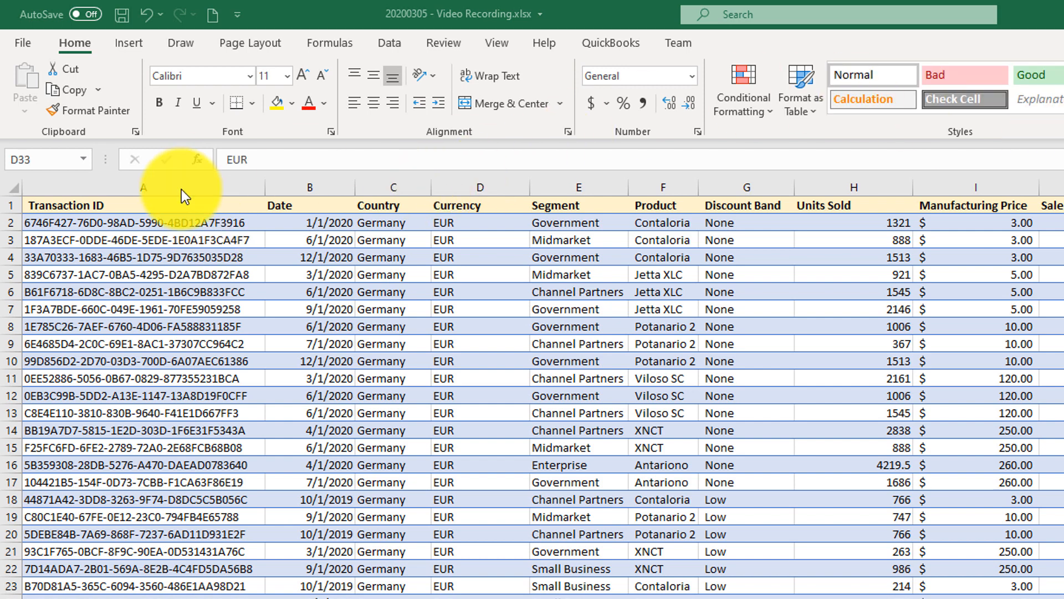
pyautogui.click(189, 207)
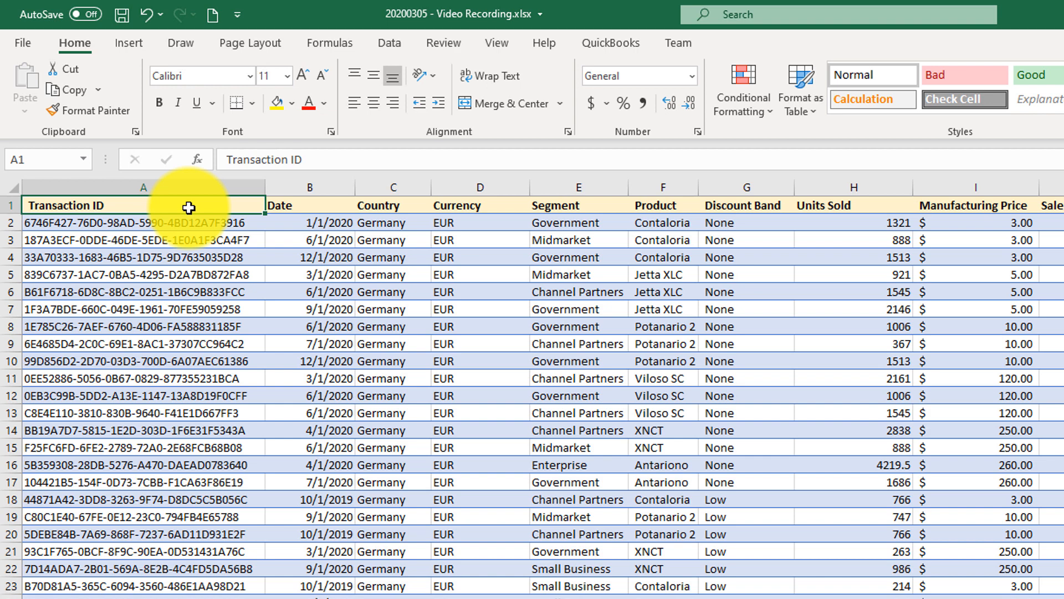
pyautogui.hotkey('ctrl', 't')
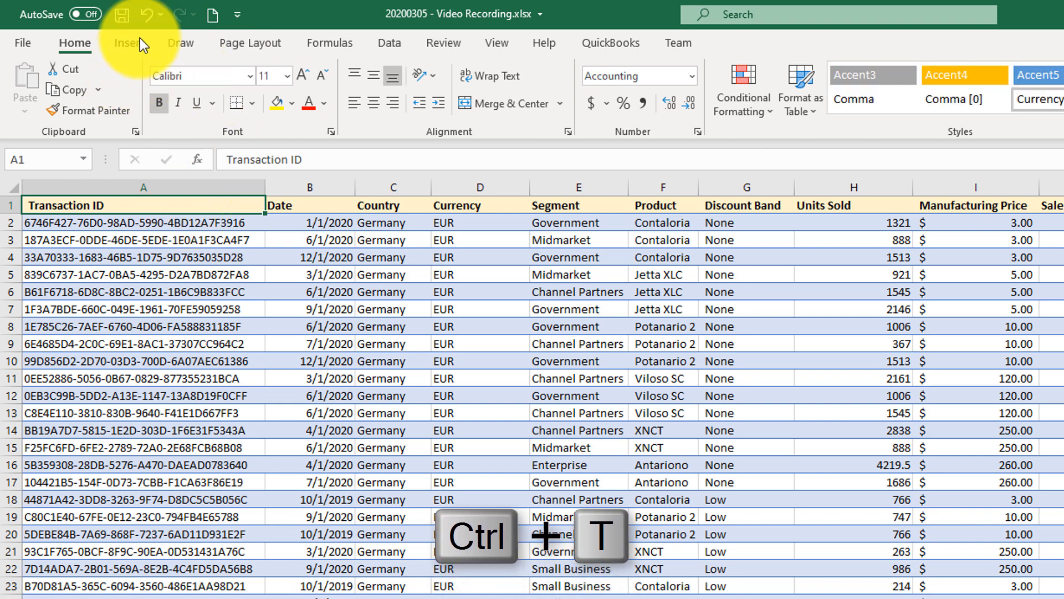
pyautogui.click(158, 207)
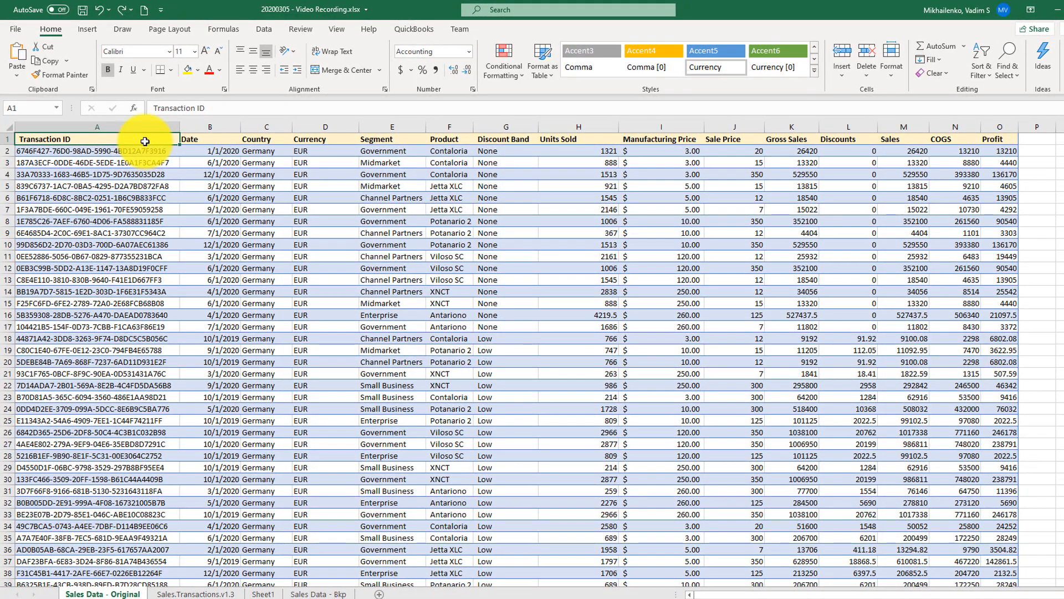
pyautogui.hotkey('ctrl', 'shift', 'End')
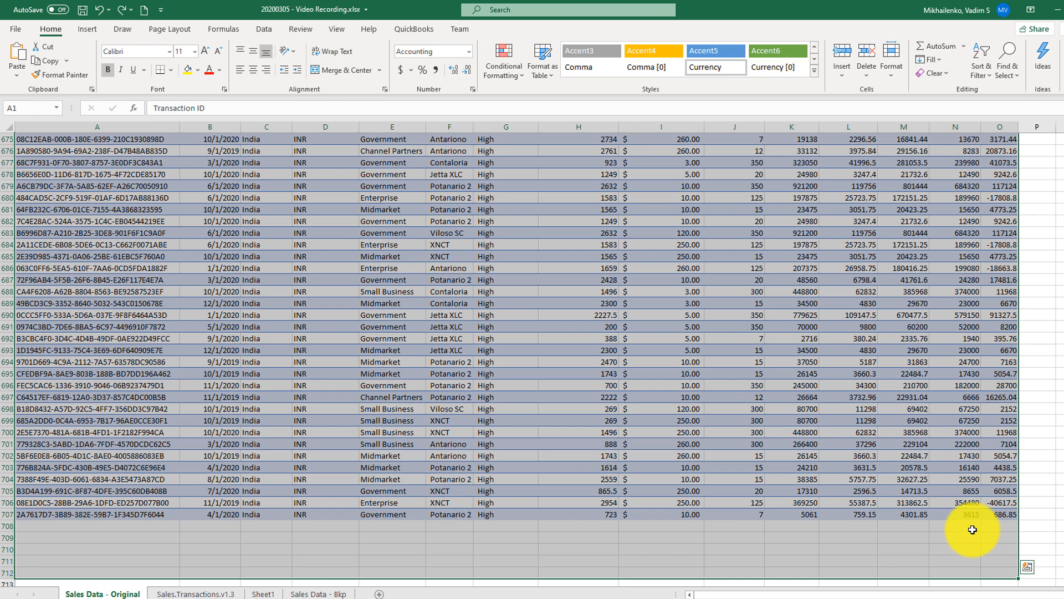
pyautogui.hotkey('ctrl', 't')
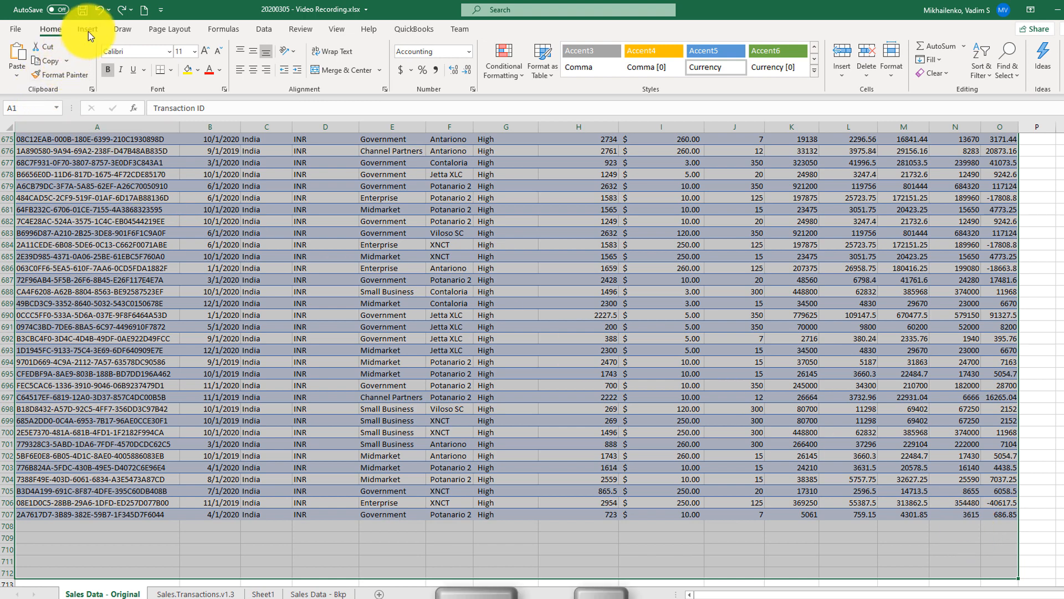
pyautogui.click(87, 29)
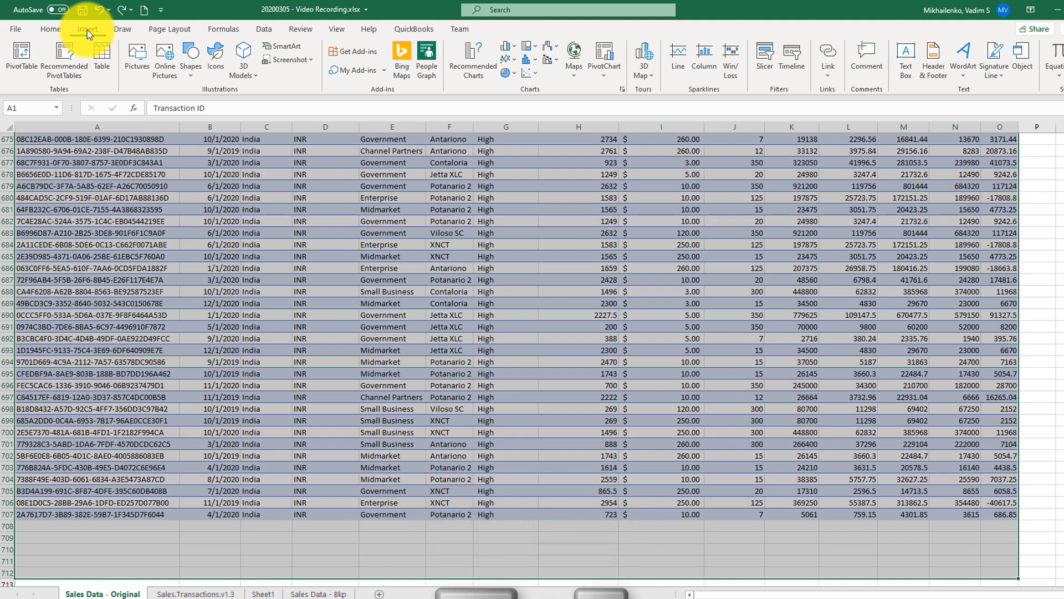
pyautogui.click(101, 62)
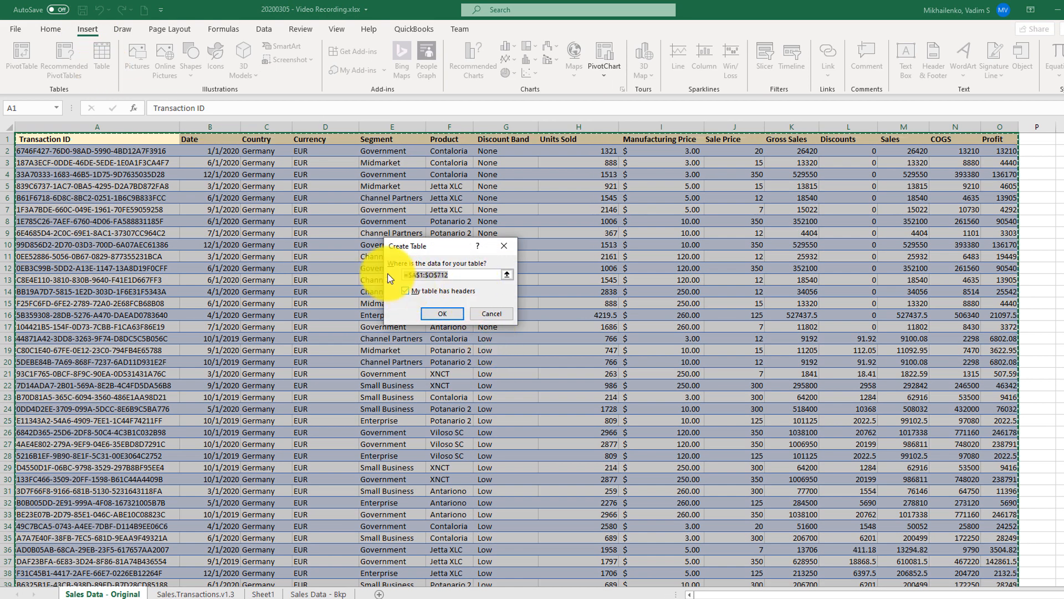
pyautogui.click(463, 314)
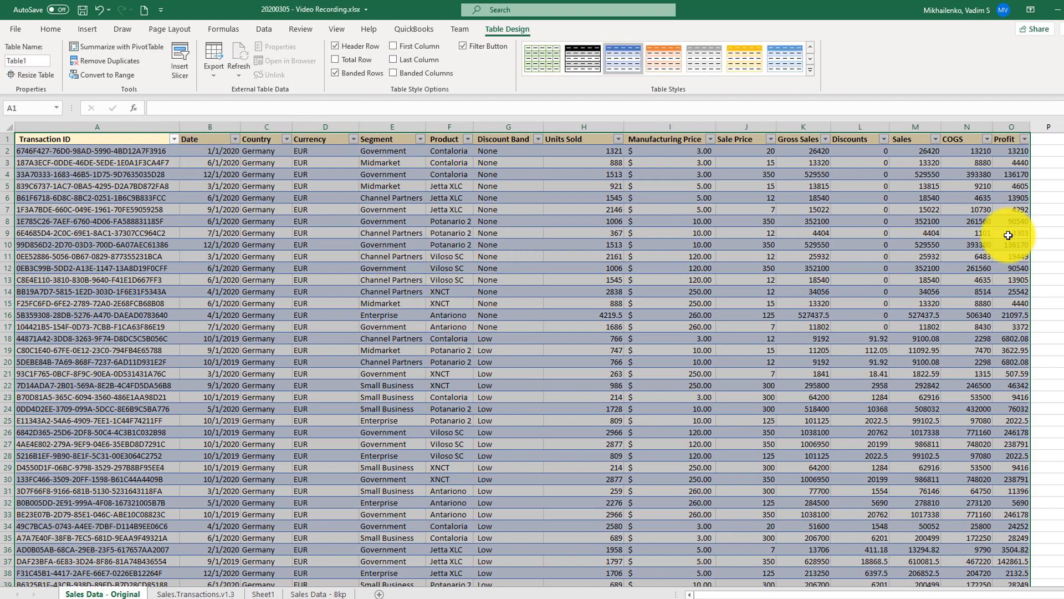
# Remove duplicate rows from the new table by comparing only the Transaction ID column, with the data marked as having headers.
pyautogui.click(210, 209)
pyautogui.click(99, 188)
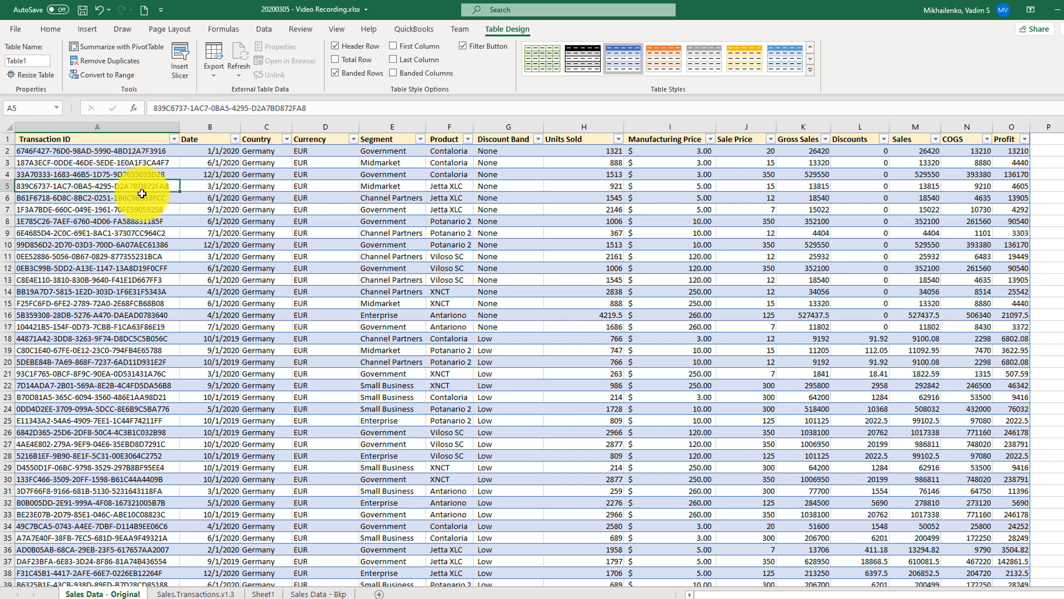
pyautogui.click(109, 60)
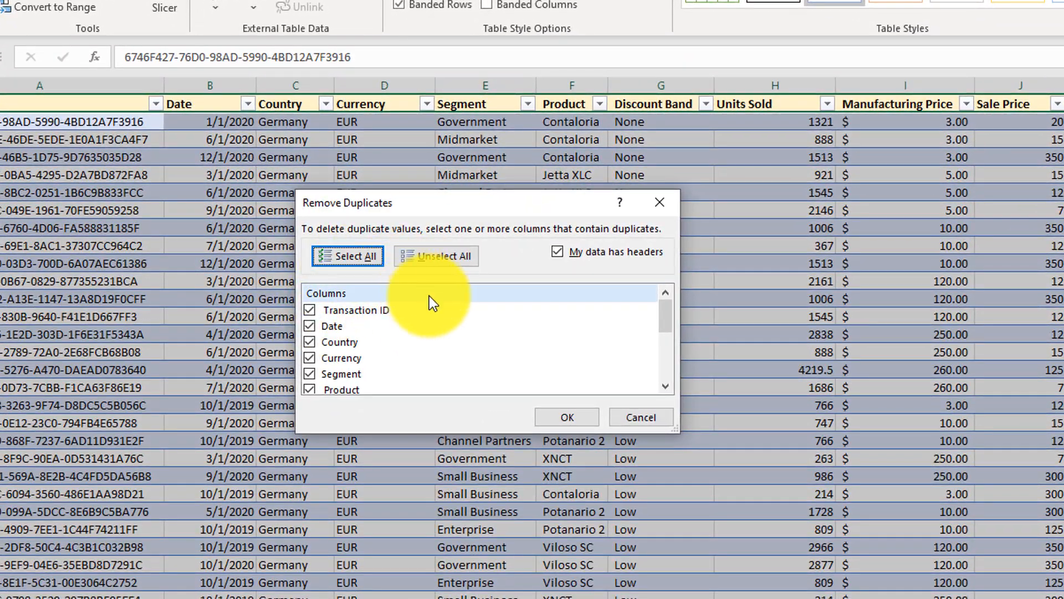
pyautogui.click(642, 416)
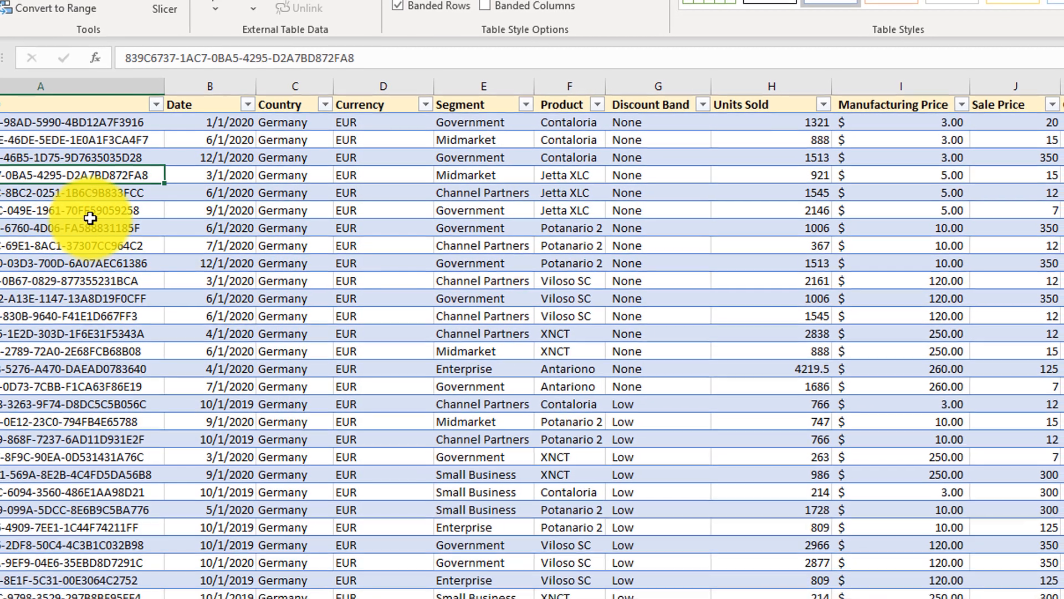
pyautogui.click(87, 212)
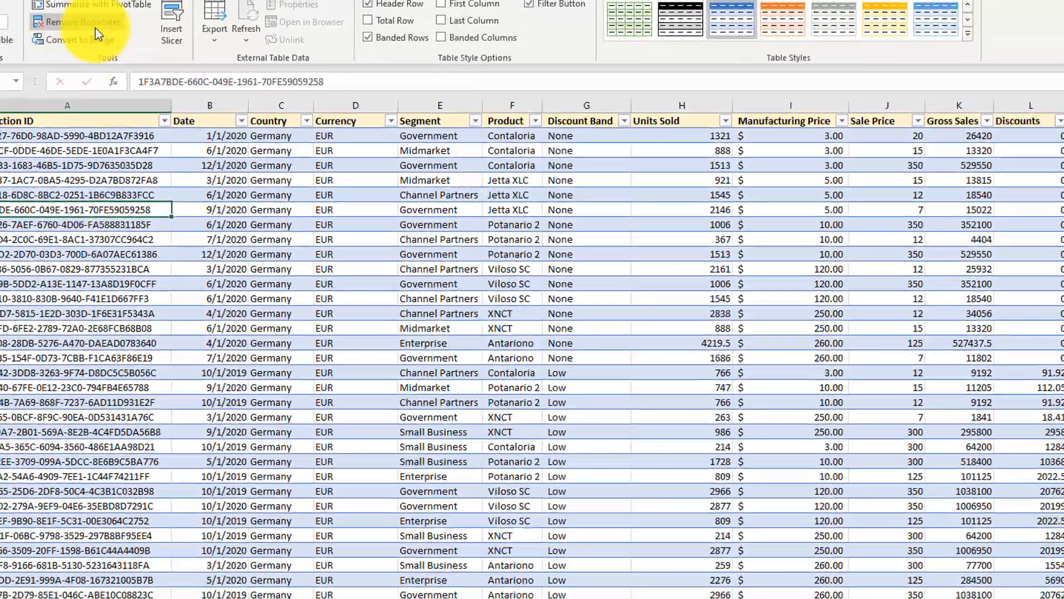
pyautogui.click(95, 25)
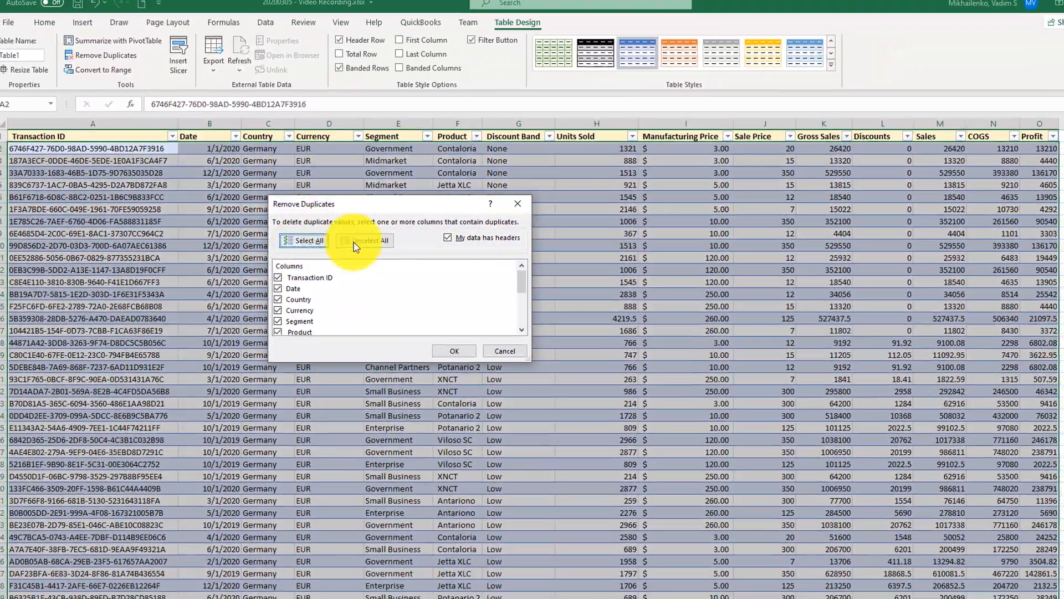
pyautogui.click(353, 242)
pyautogui.click(278, 277)
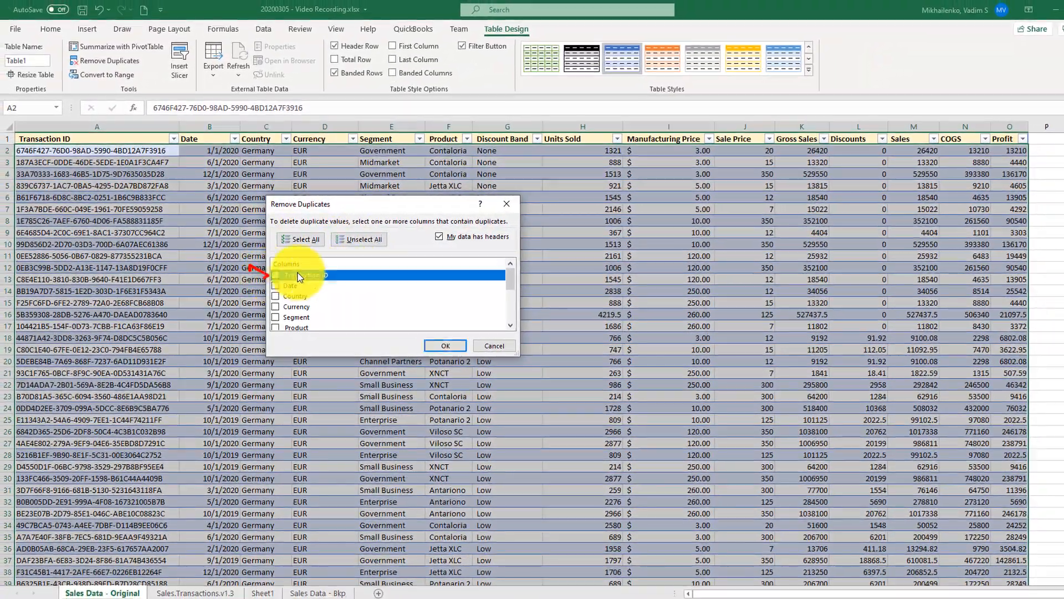
pyautogui.click(446, 346)
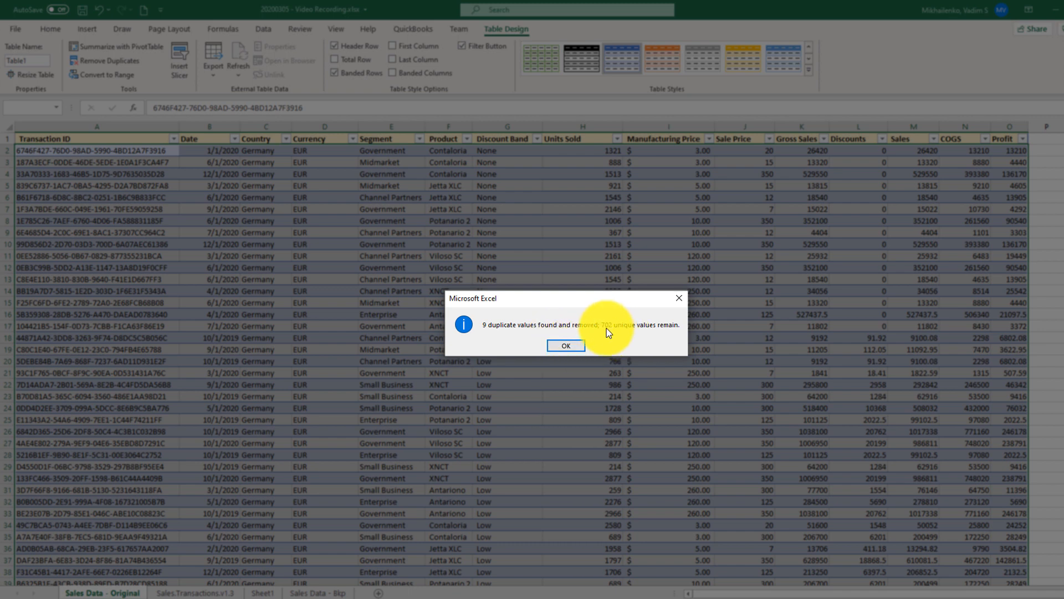
pyautogui.click(574, 344)
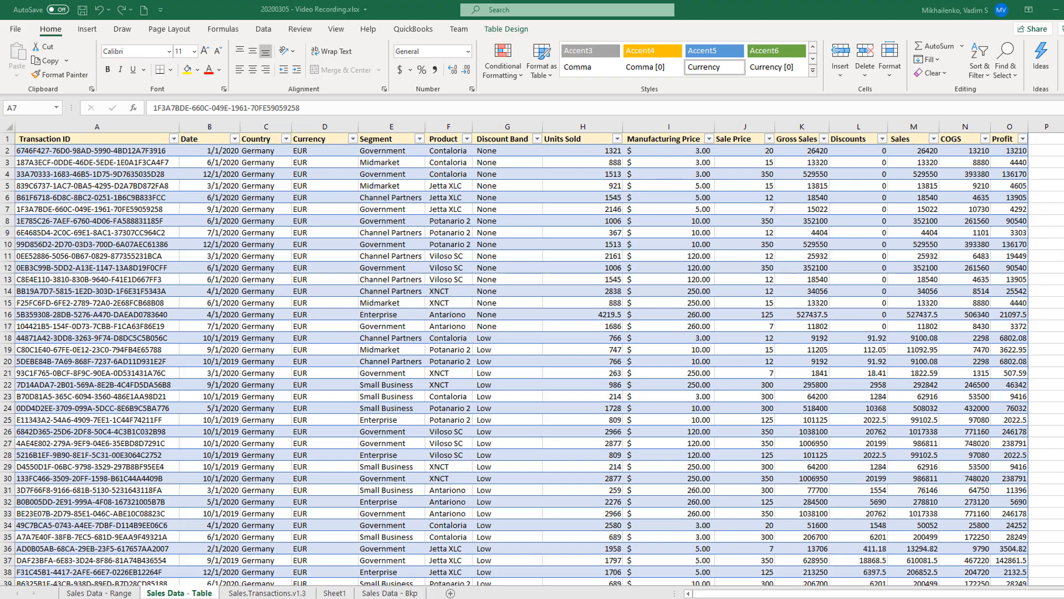
# Compare the Sales Data - Range and Sales Data - Table sheets, and check the table's name in its design settings.
pyautogui.scroll(-20, 532, 358)
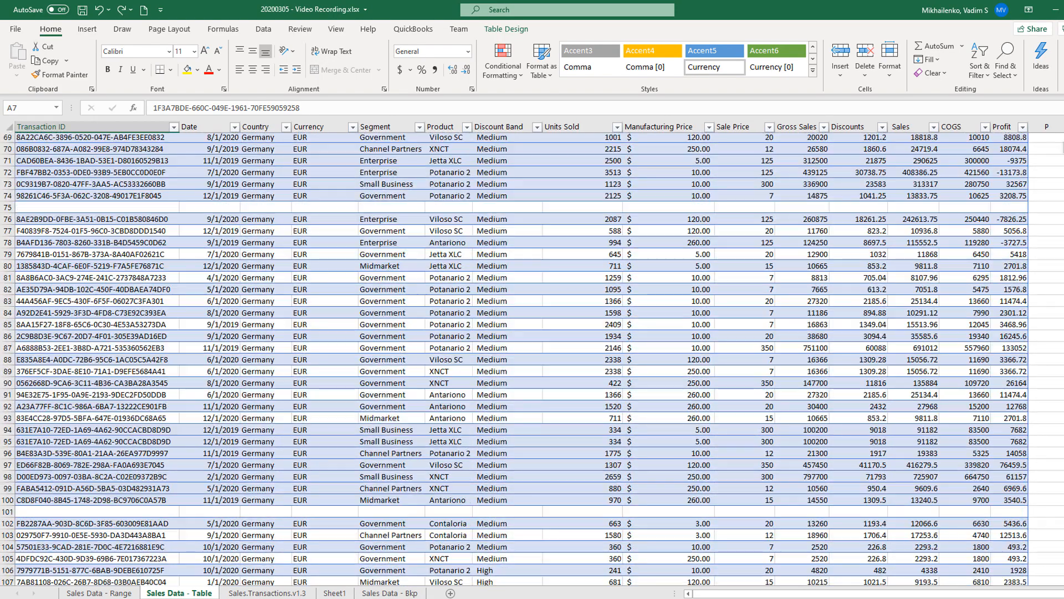
pyautogui.scroll(20, 531, 368)
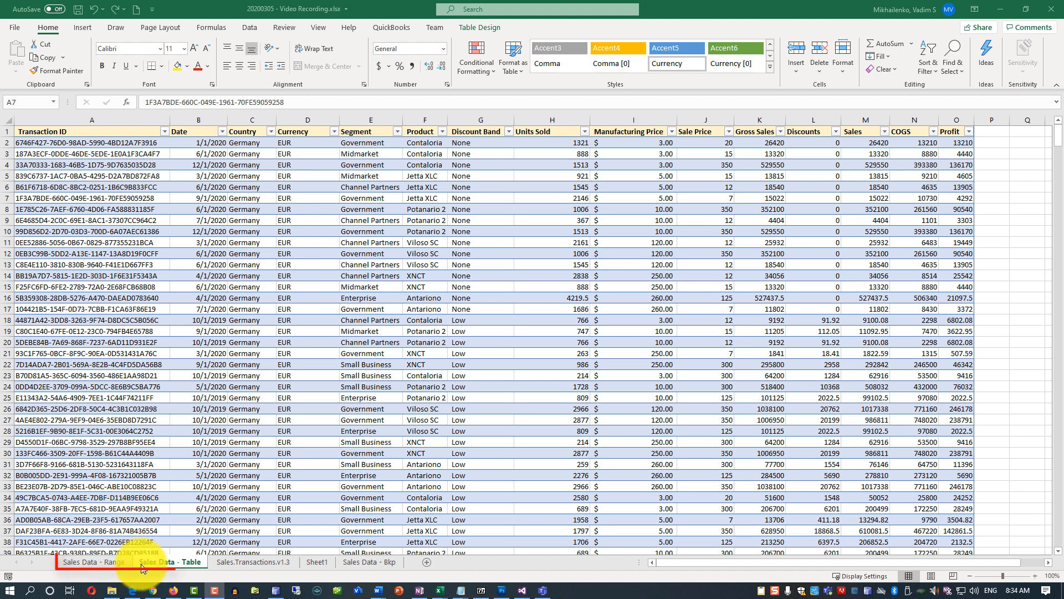
pyautogui.click(107, 563)
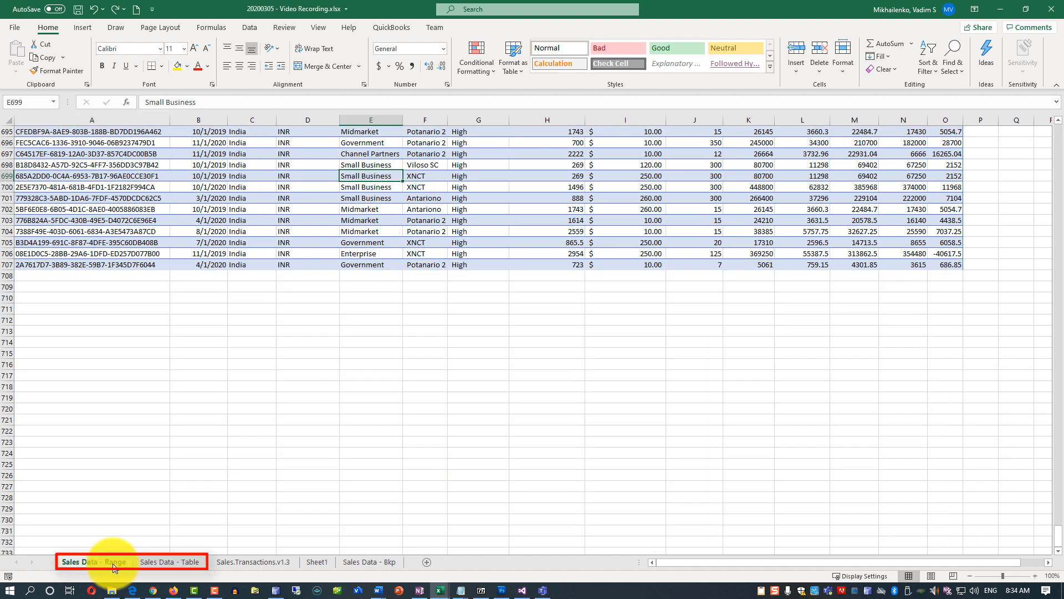
pyautogui.click(164, 564)
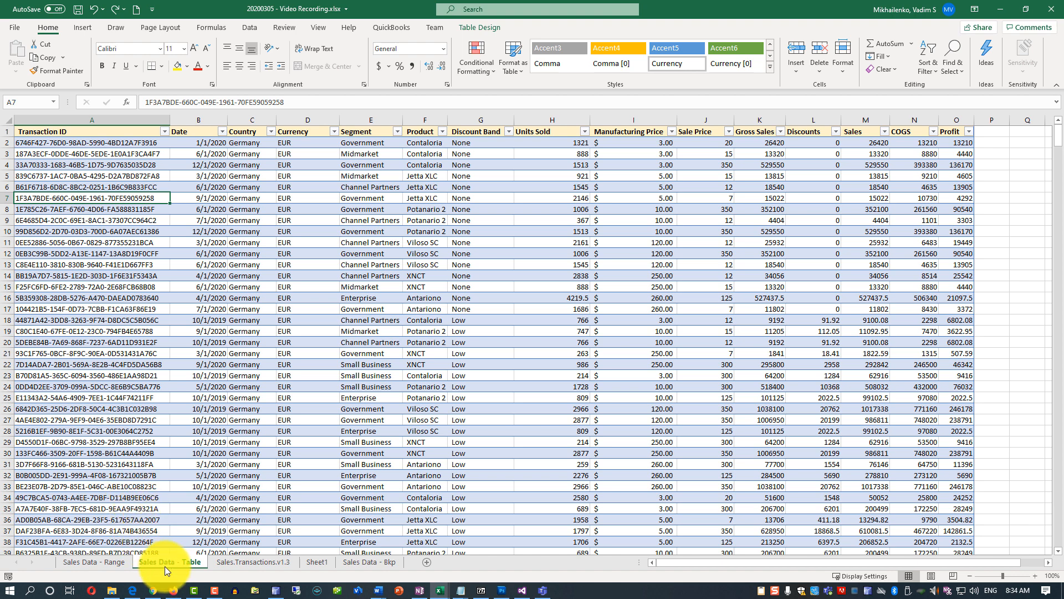
pyautogui.click(143, 253)
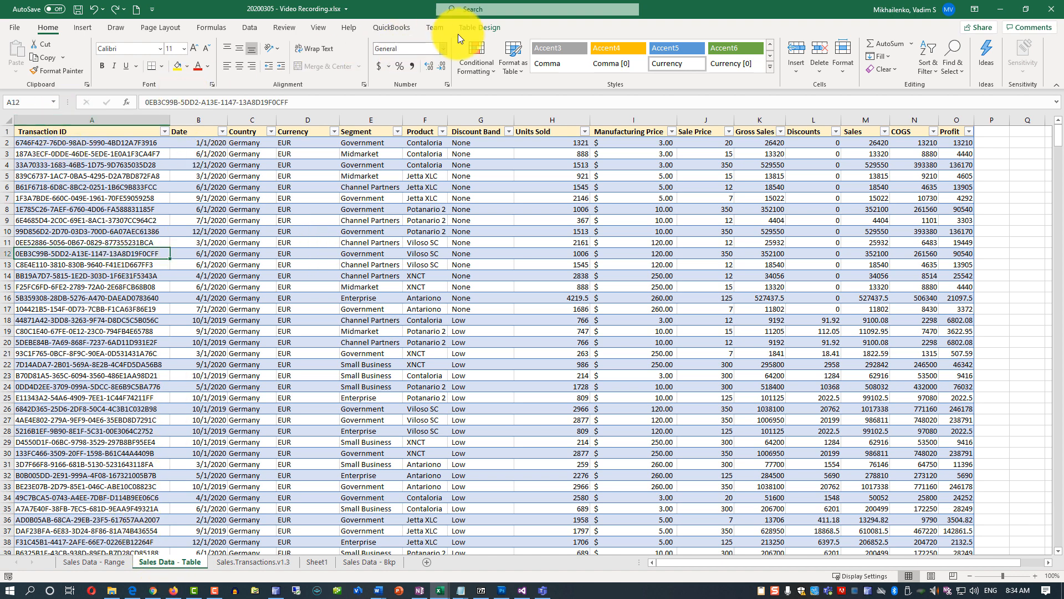
pyautogui.click(477, 28)
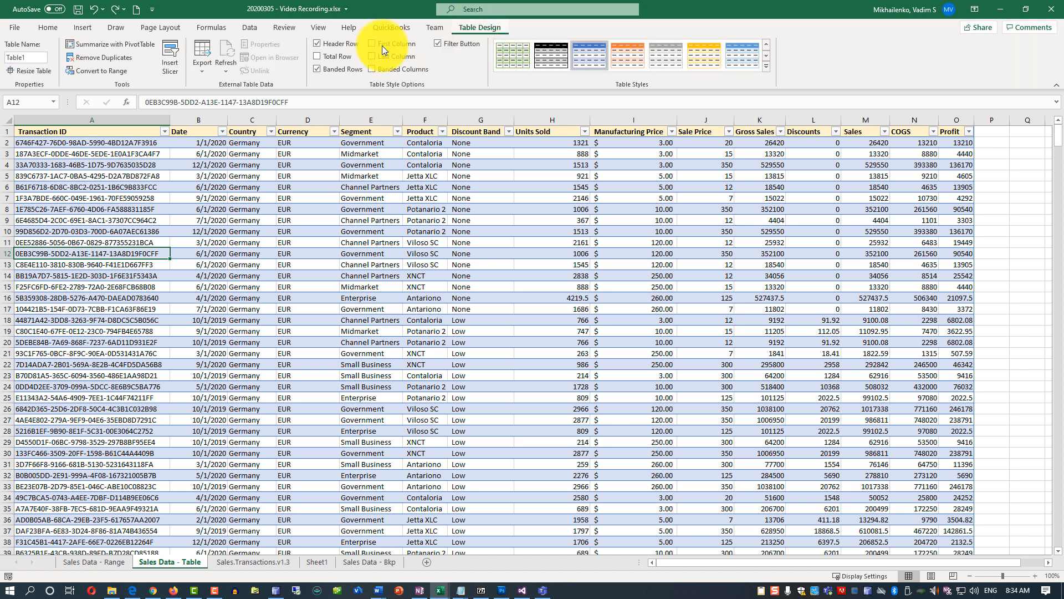
pyautogui.click(14, 57)
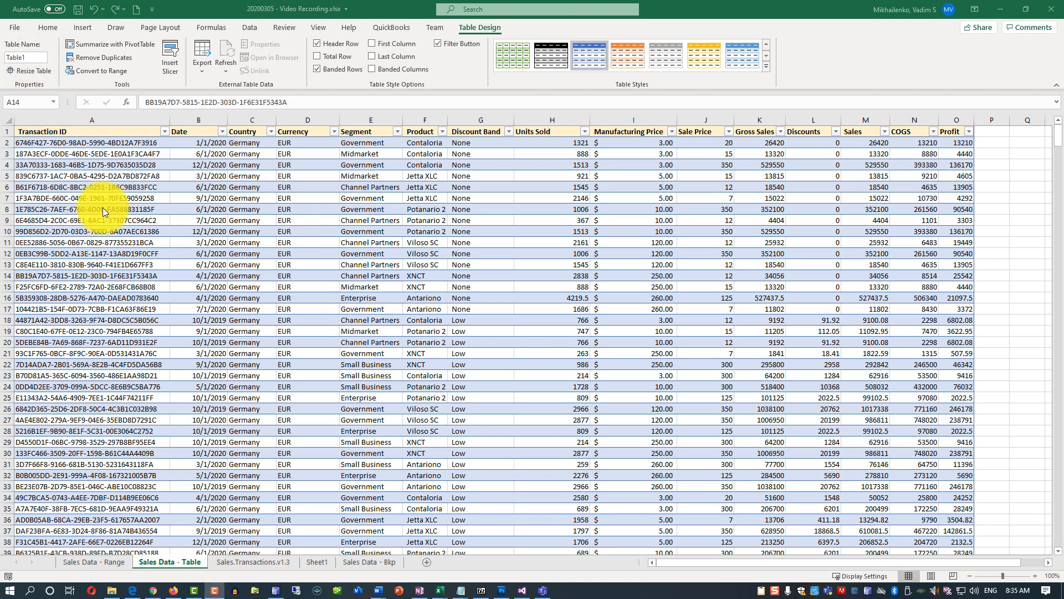
# Load the table on the Sales Data - Table sheet into the Power Query Editor.
pyautogui.click(96, 209)
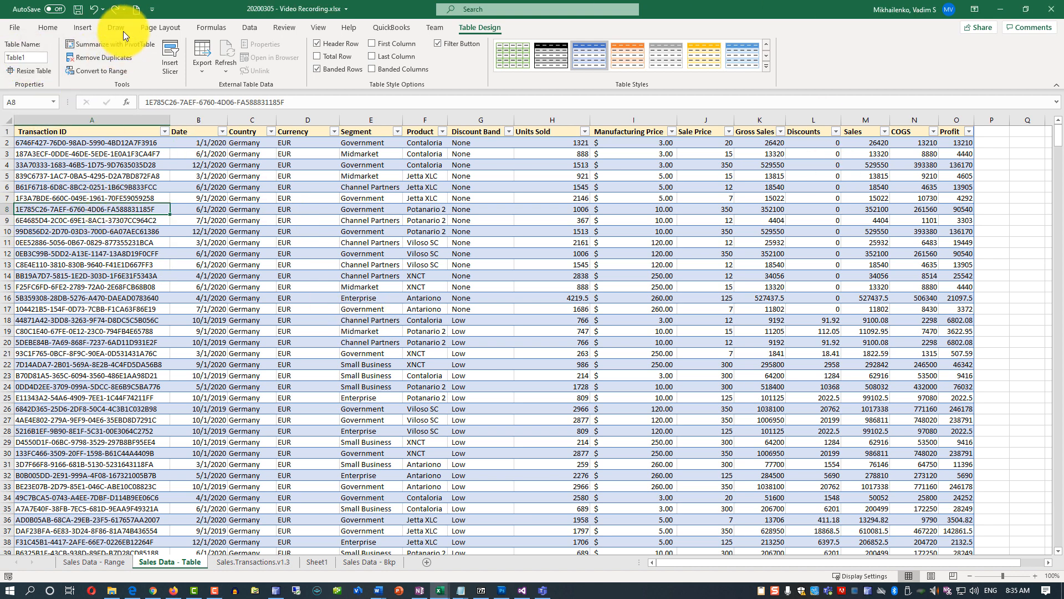
pyautogui.click(254, 29)
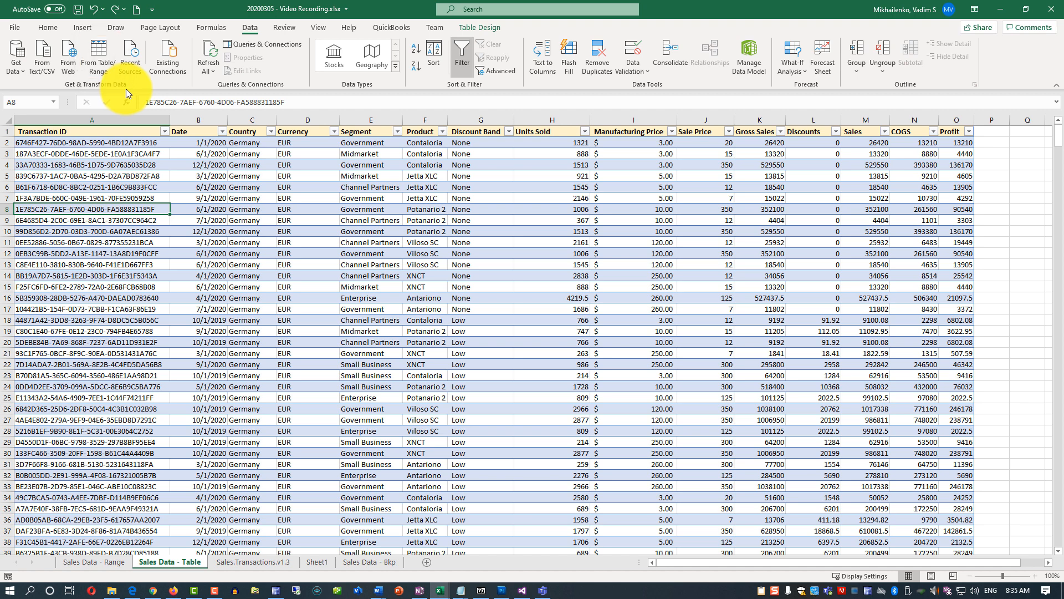
pyautogui.click(102, 55)
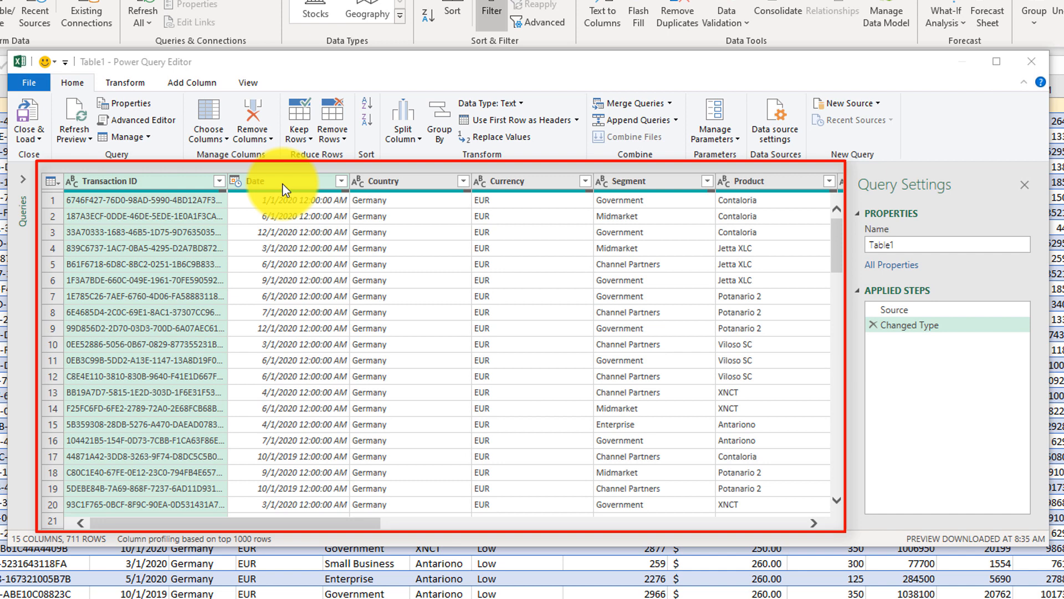
# Review the query's Source step and delete the automatically added Changed Type step.
pyautogui.click(901, 311)
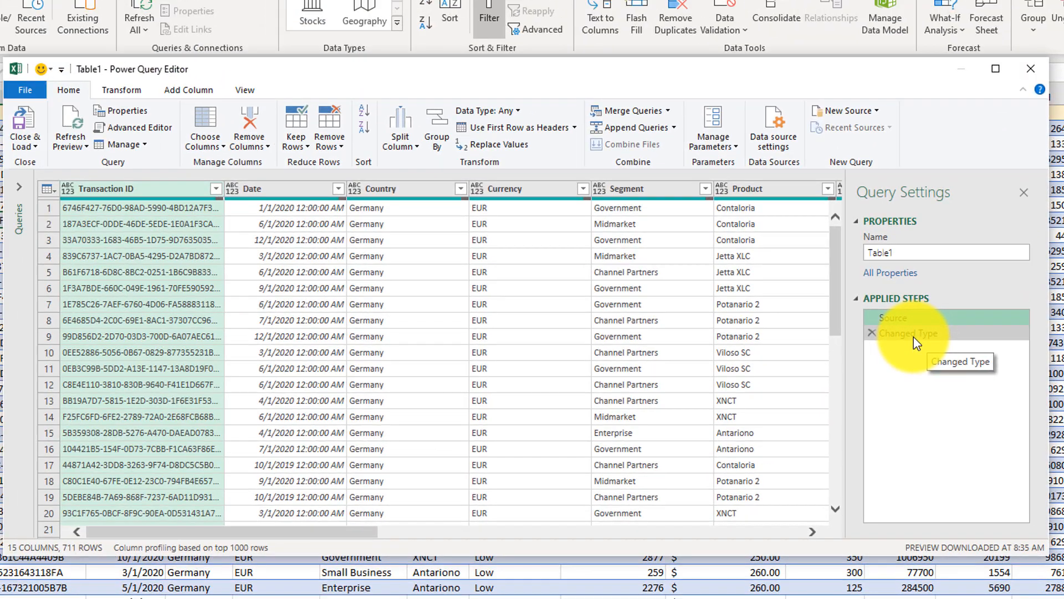
pyautogui.click(907, 323)
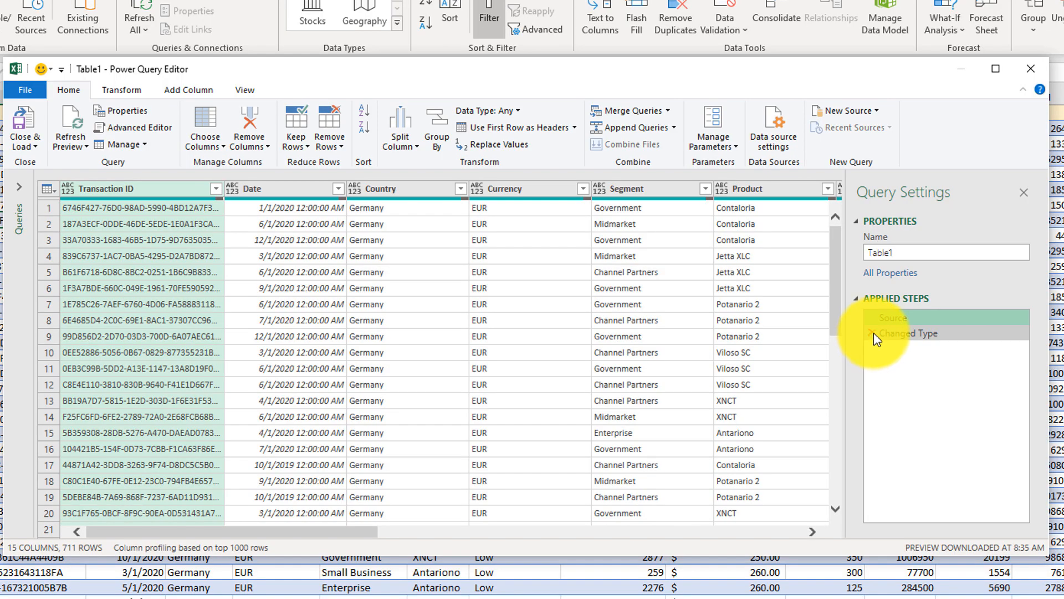
pyautogui.click(872, 332)
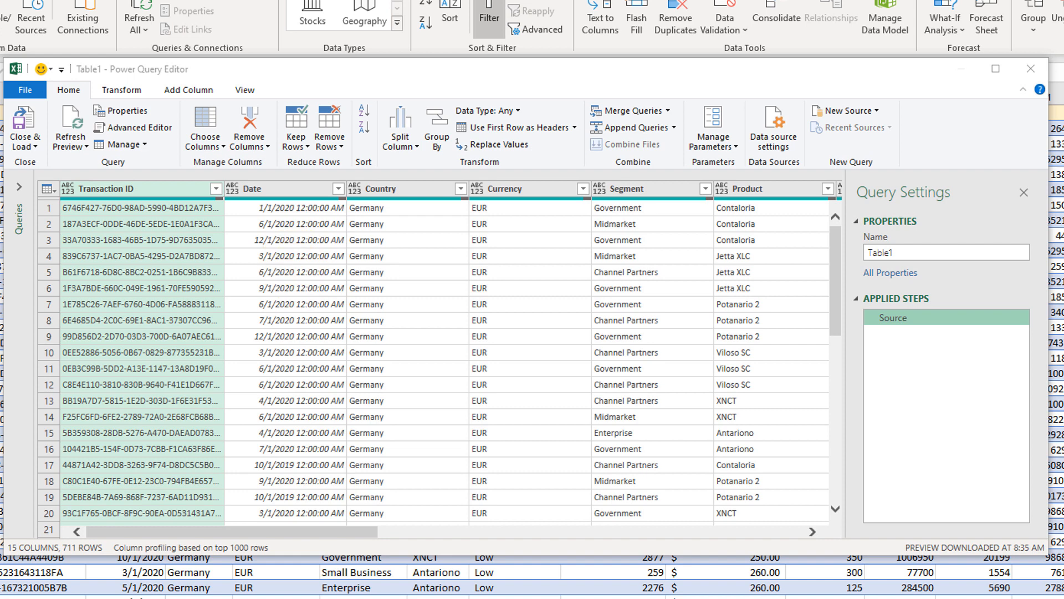
# Remove duplicate rows from the query based on the Transaction ID column.
pyautogui.hscroll(2, 432, 360)
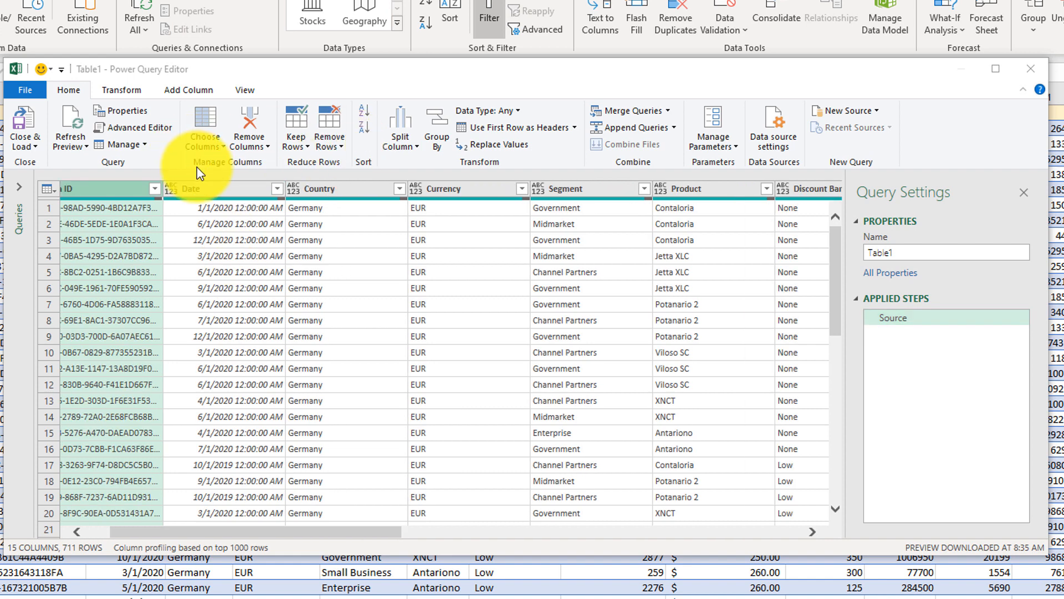
pyautogui.click(340, 146)
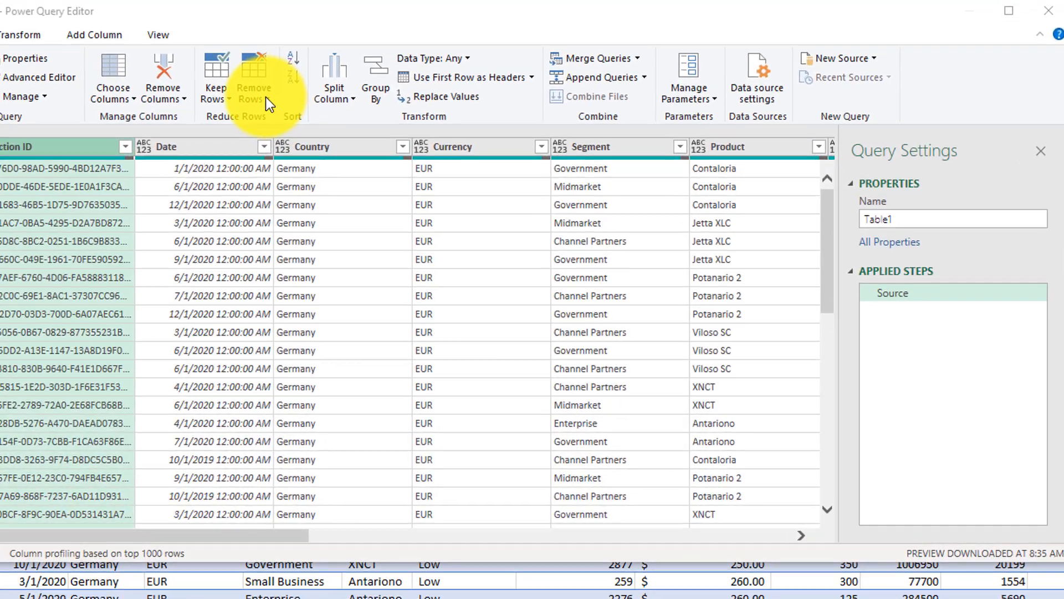
pyautogui.click(254, 90)
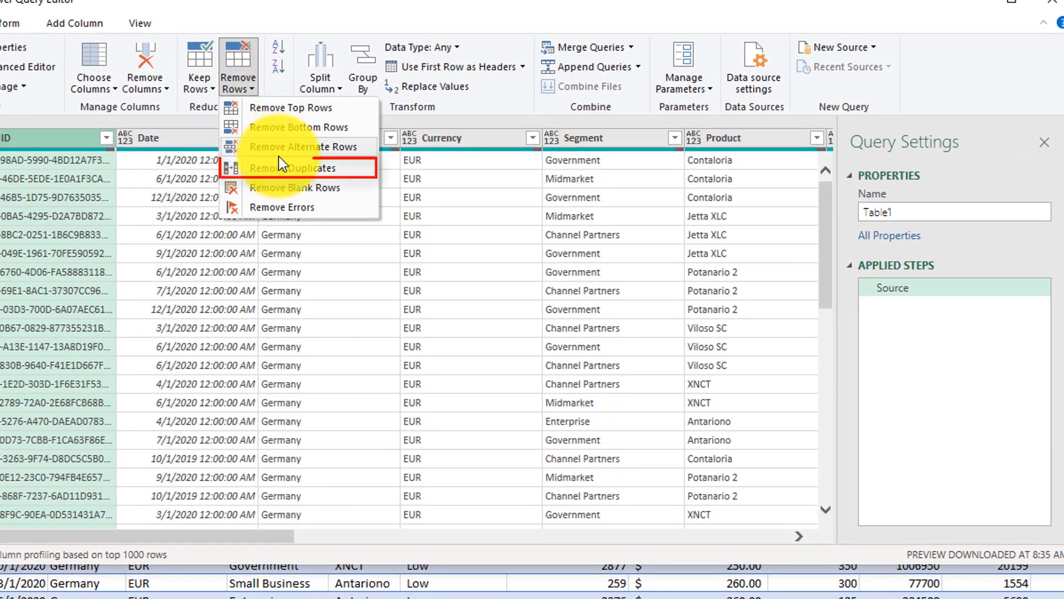
pyautogui.click(281, 166)
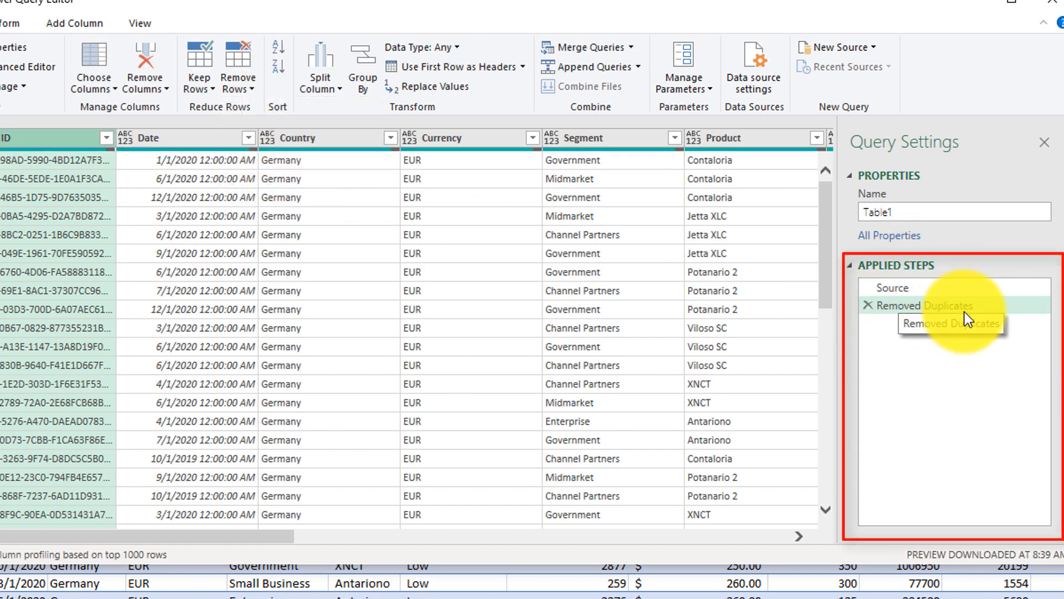
# Remove blank rows from the query and load the cleaned result into the workbook at the default destination.
pyautogui.click(248, 88)
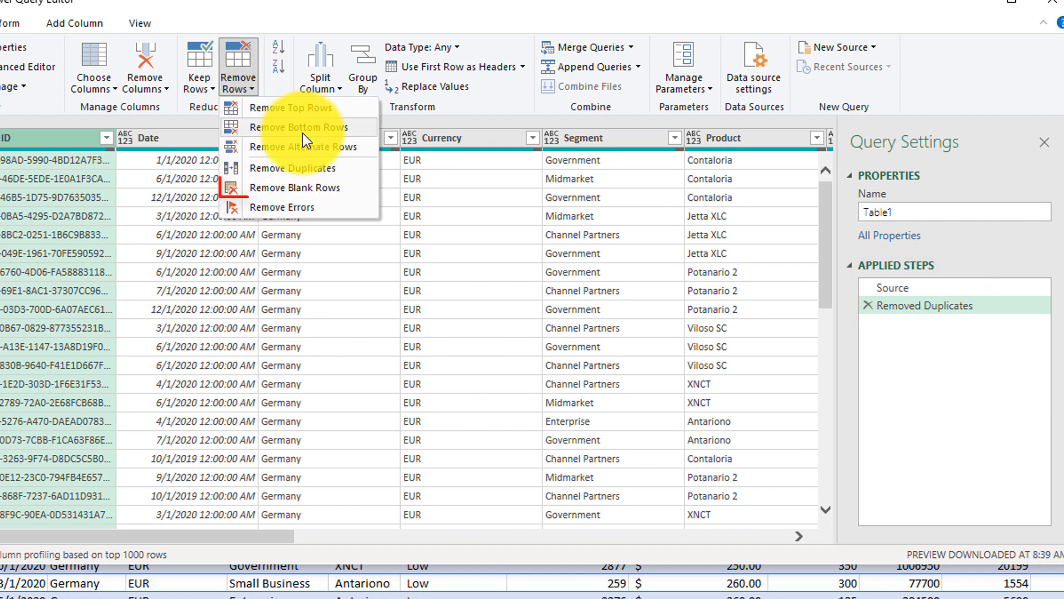
pyautogui.click(334, 186)
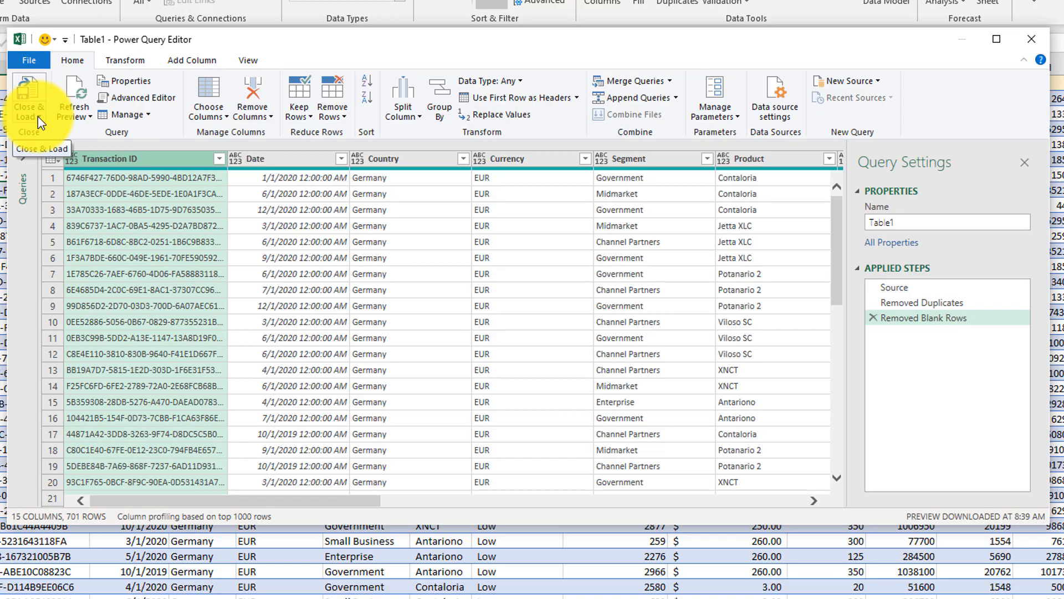
pyautogui.click(38, 116)
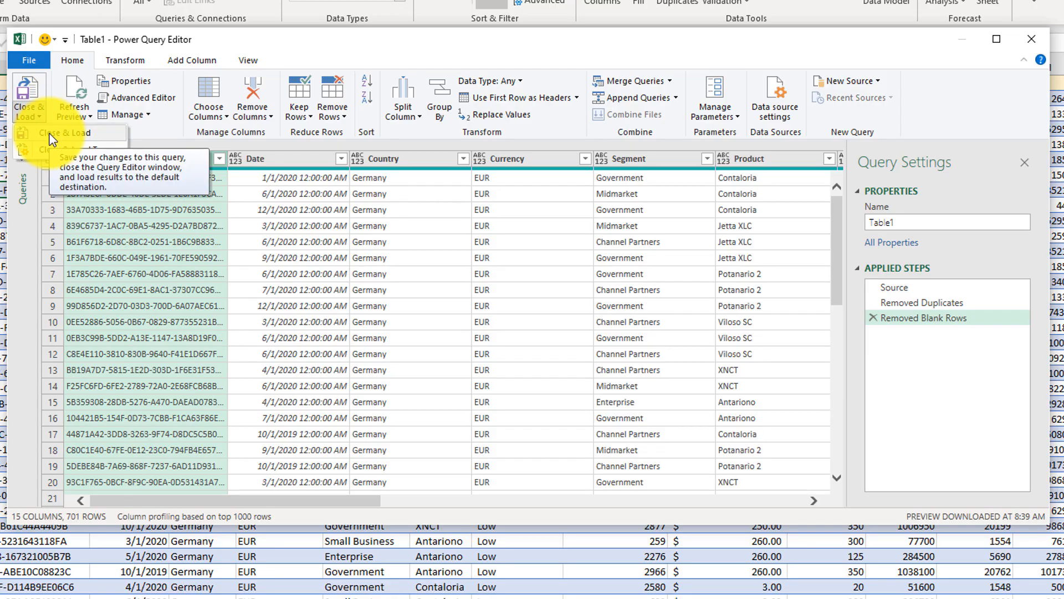
pyautogui.click(52, 134)
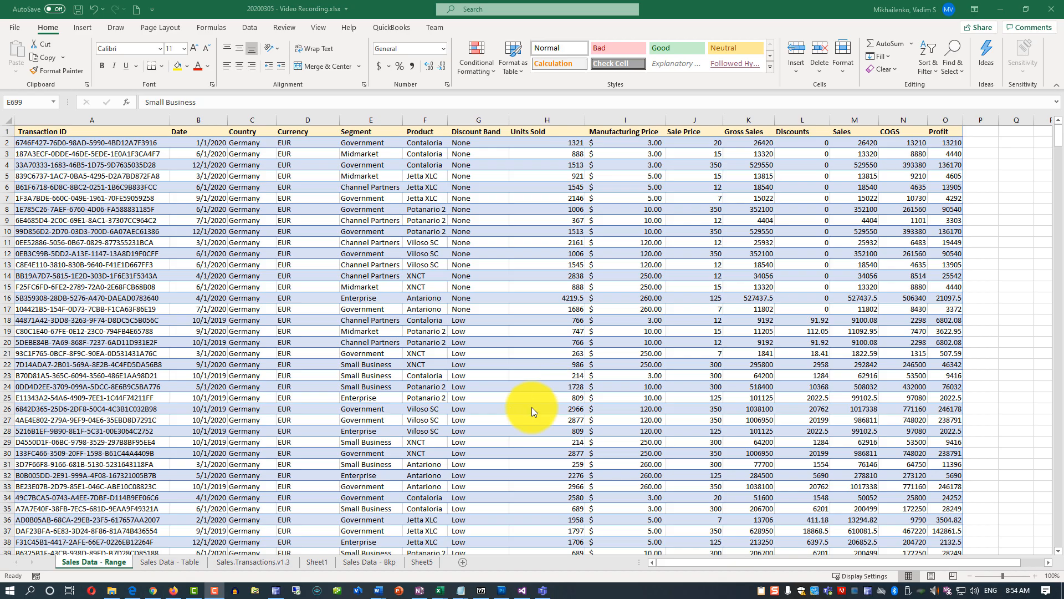
# Add filters to the header row of the Sales Data - Range sheet and view the Transaction ID column's sort and filter options.
pyautogui.click(114, 566)
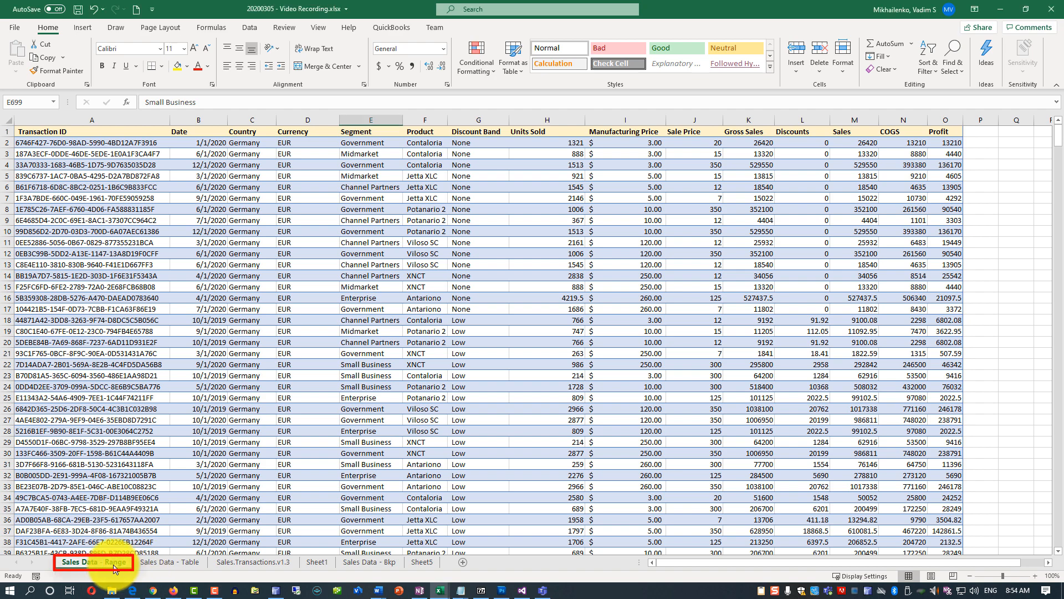
pyautogui.click(171, 564)
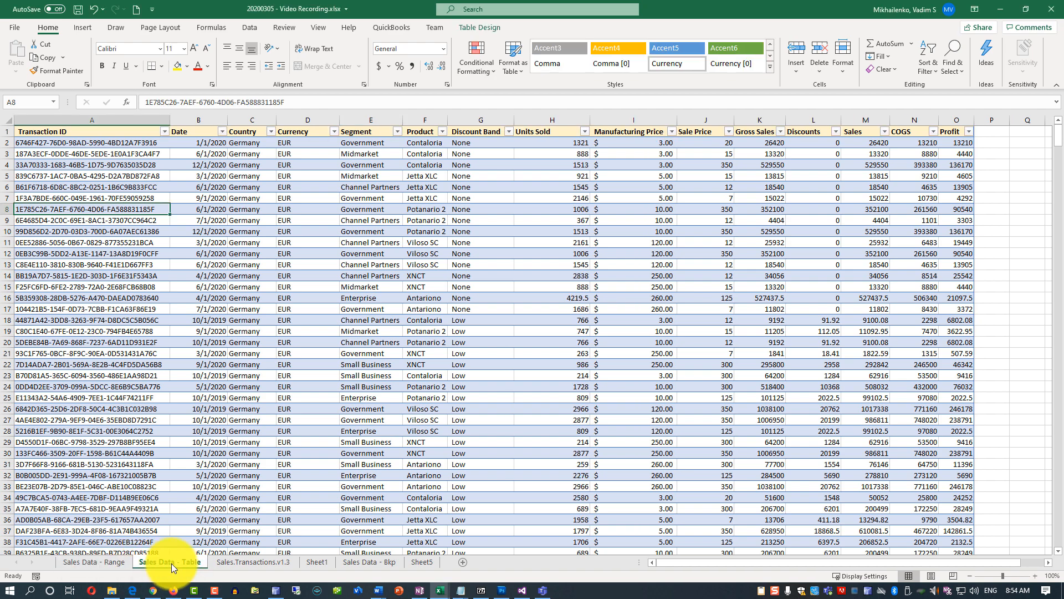
pyautogui.click(106, 562)
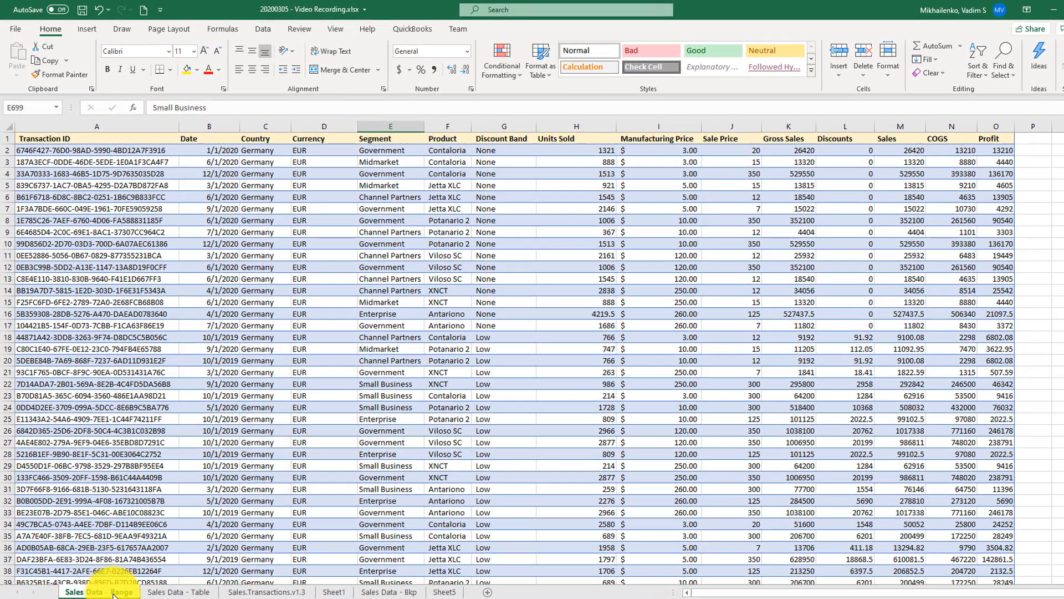
pyautogui.click(5, 139)
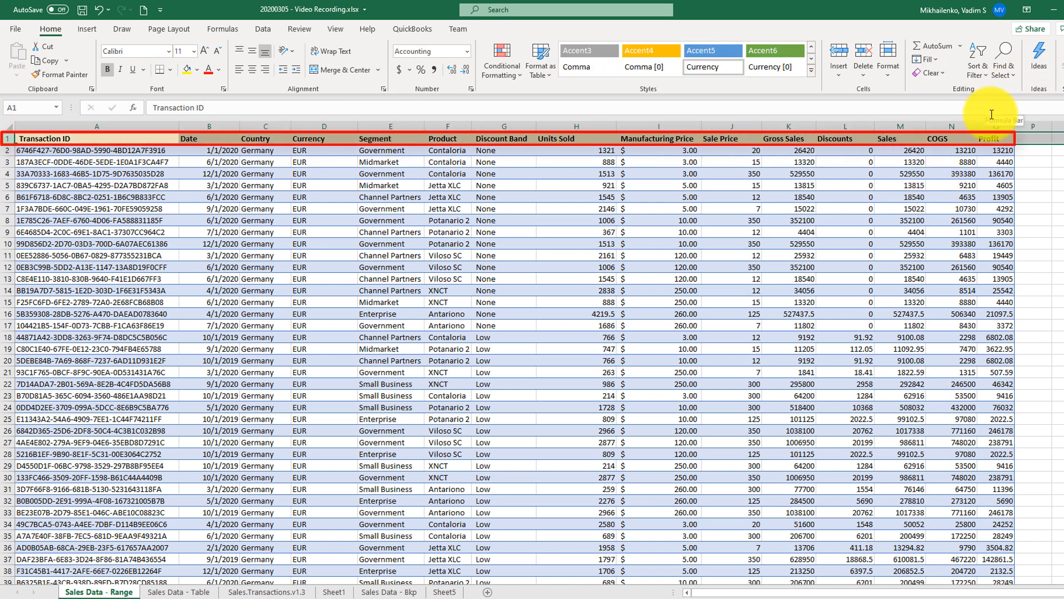
pyautogui.click(988, 79)
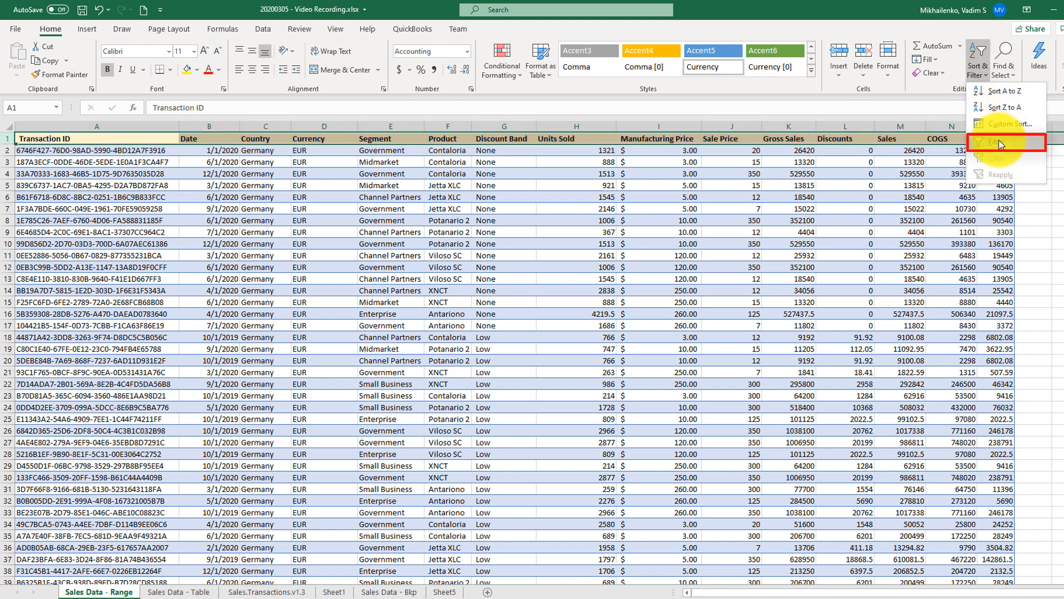
pyautogui.click(998, 142)
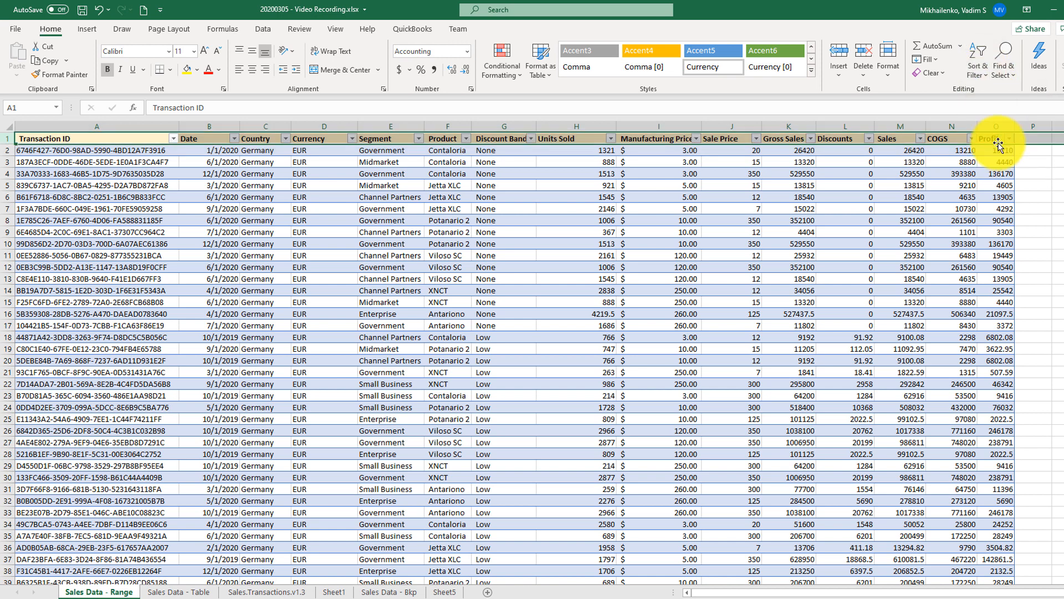
pyautogui.click(174, 139)
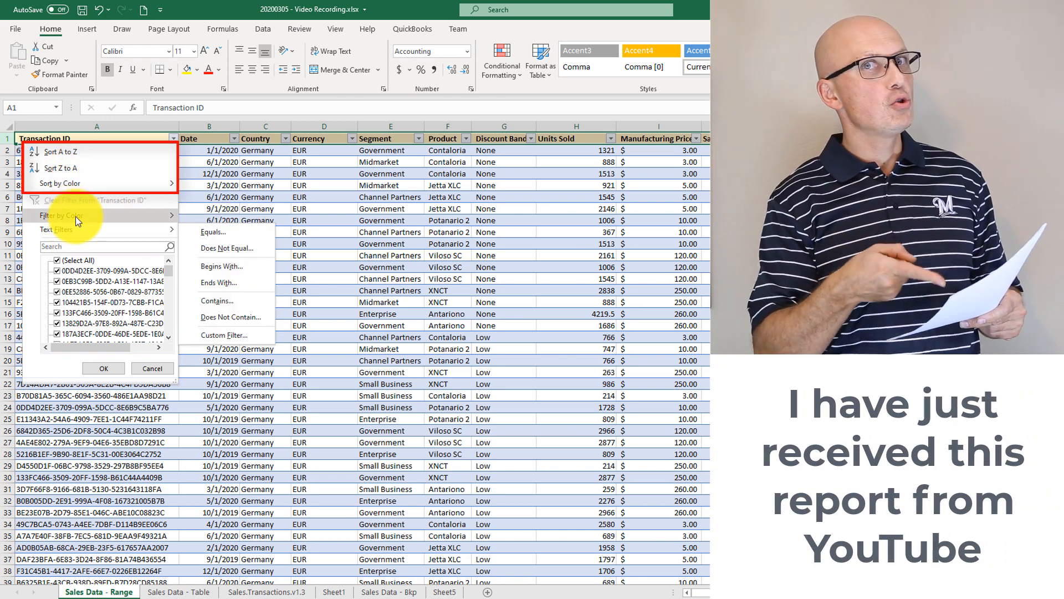
pyautogui.moveTo(74, 217)
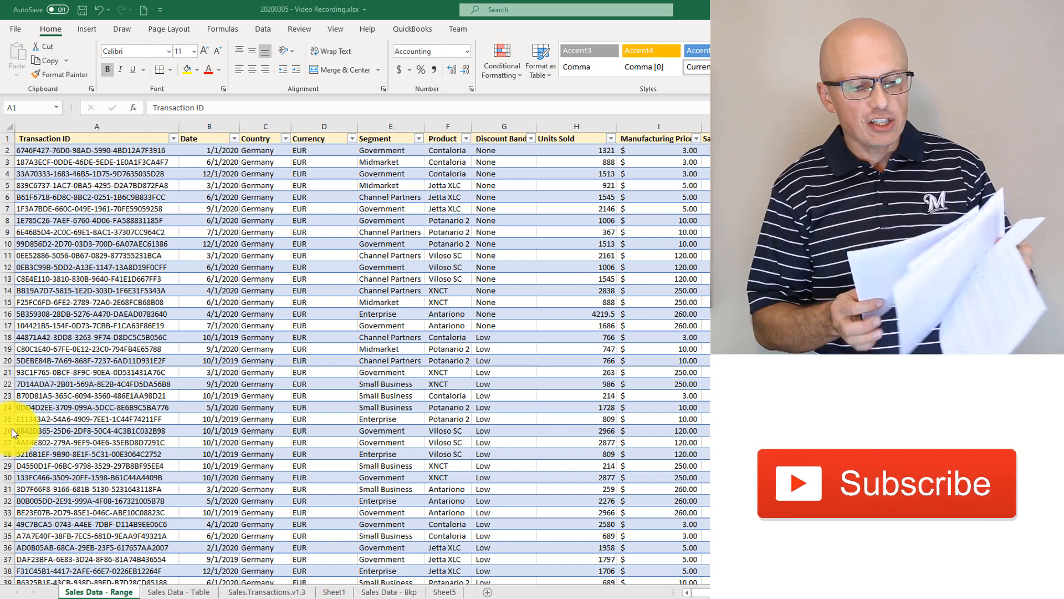
# Examine the table's design settings and the Transaction ID column's built-in filter options on the Sales Data - Table sheet.
pyautogui.click(191, 592)
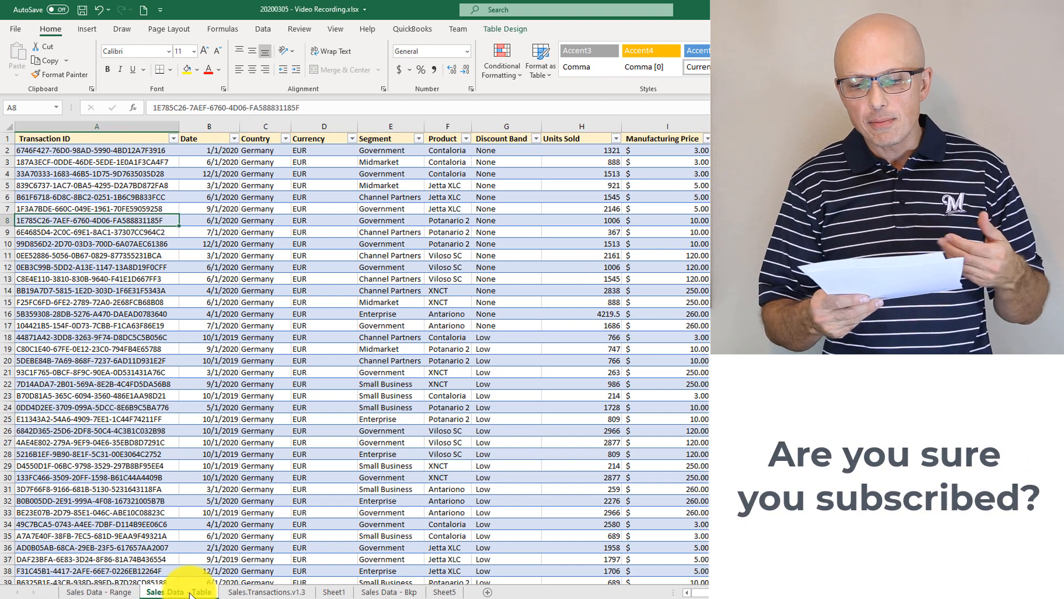
pyautogui.click(261, 209)
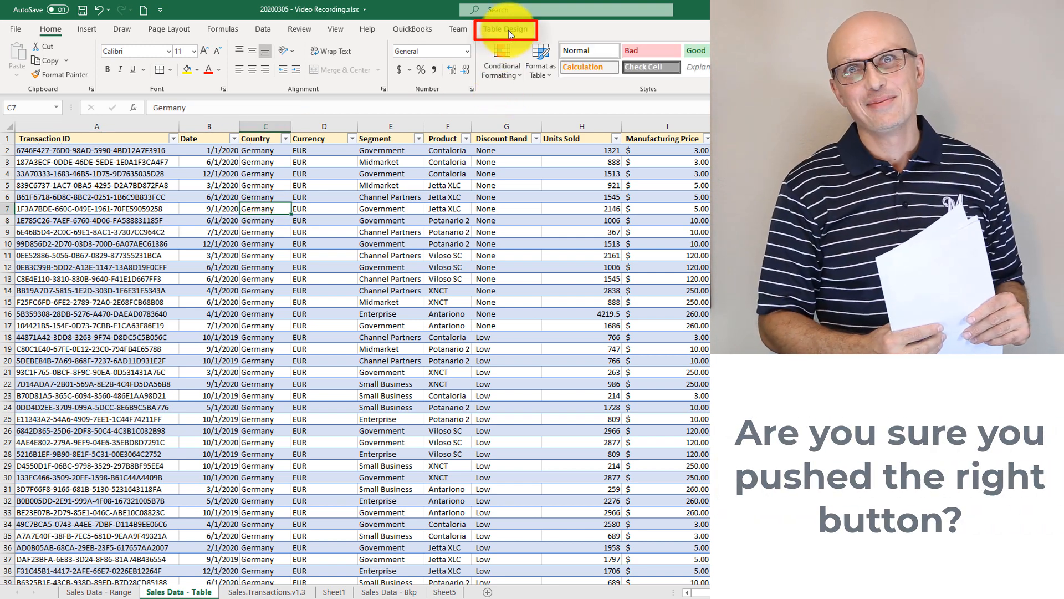
pyautogui.click(508, 30)
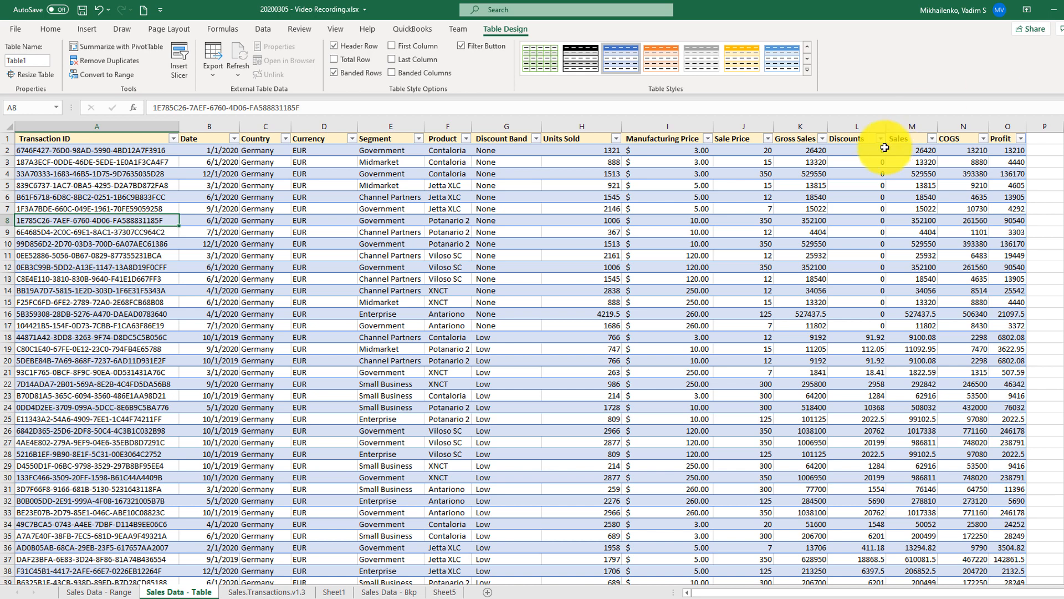
pyautogui.click(173, 139)
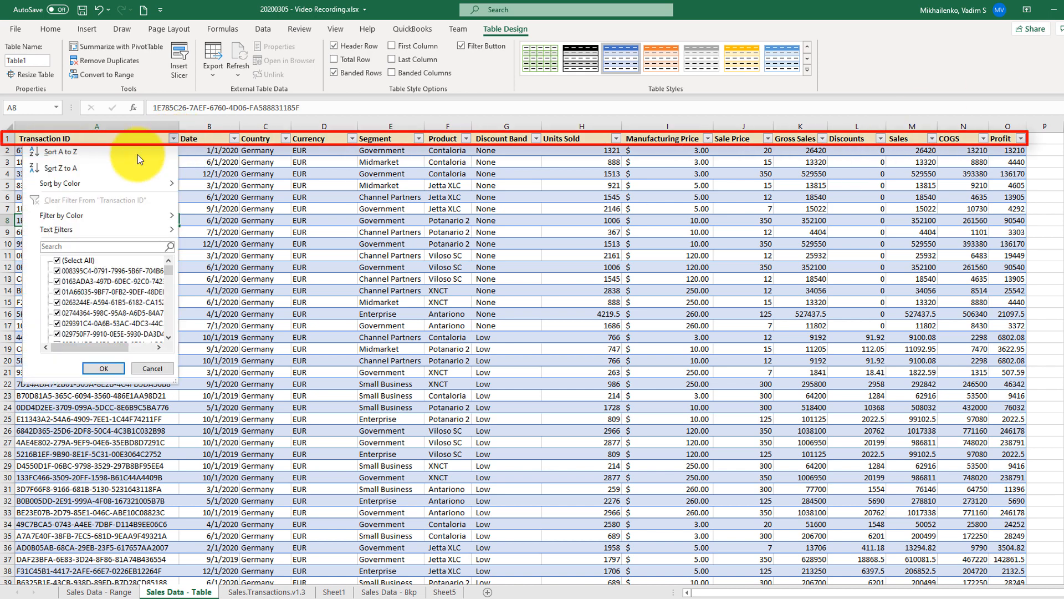